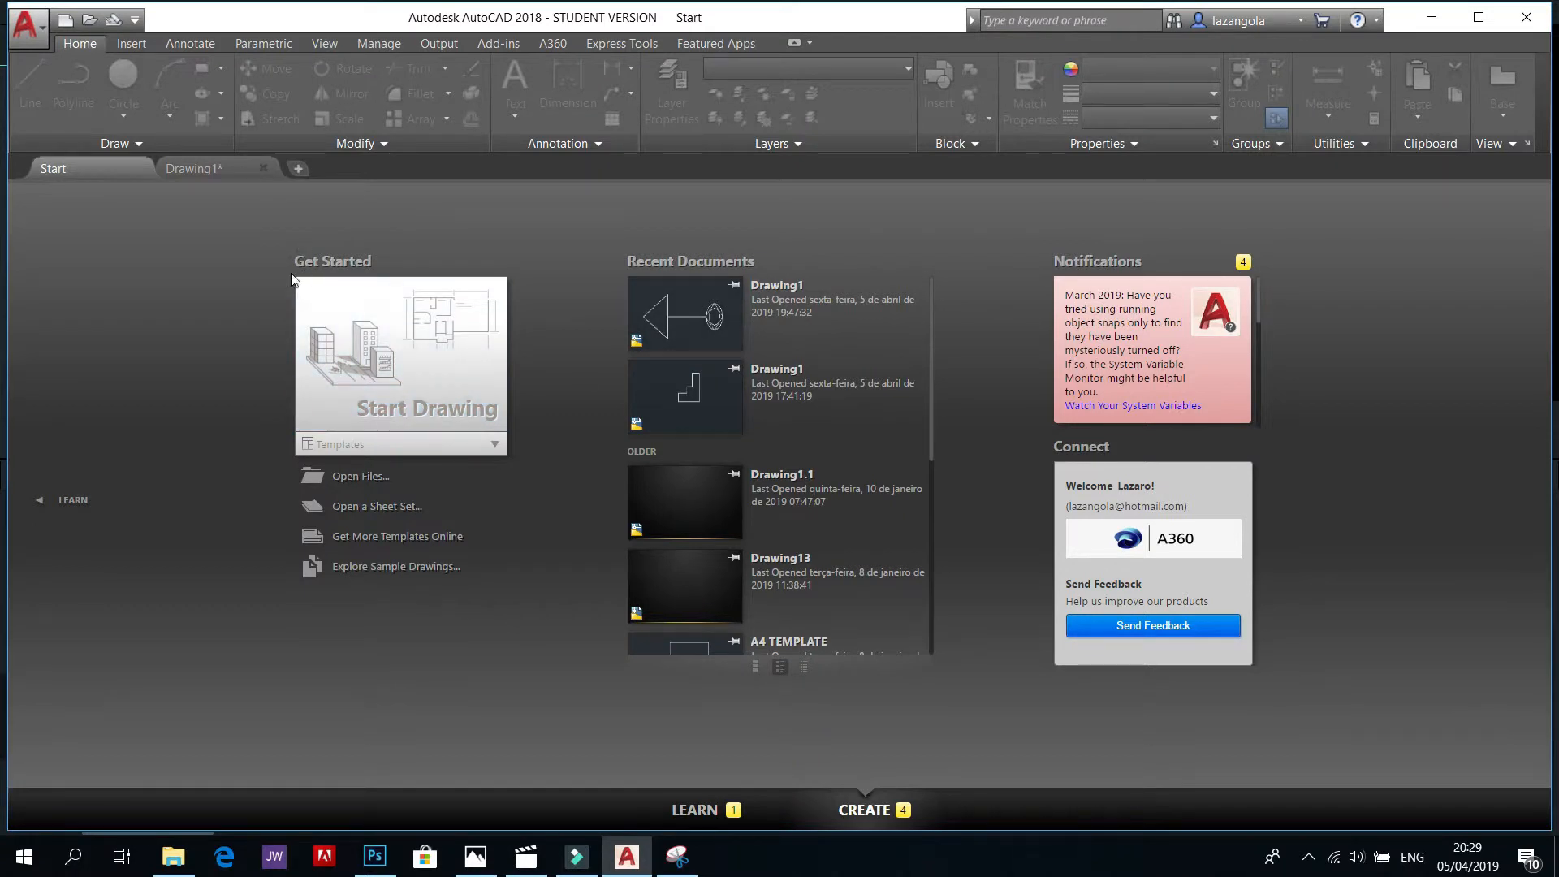
Step: Close Drawing1 without saving its changes and start a new drawing from the default template
click(218, 174)
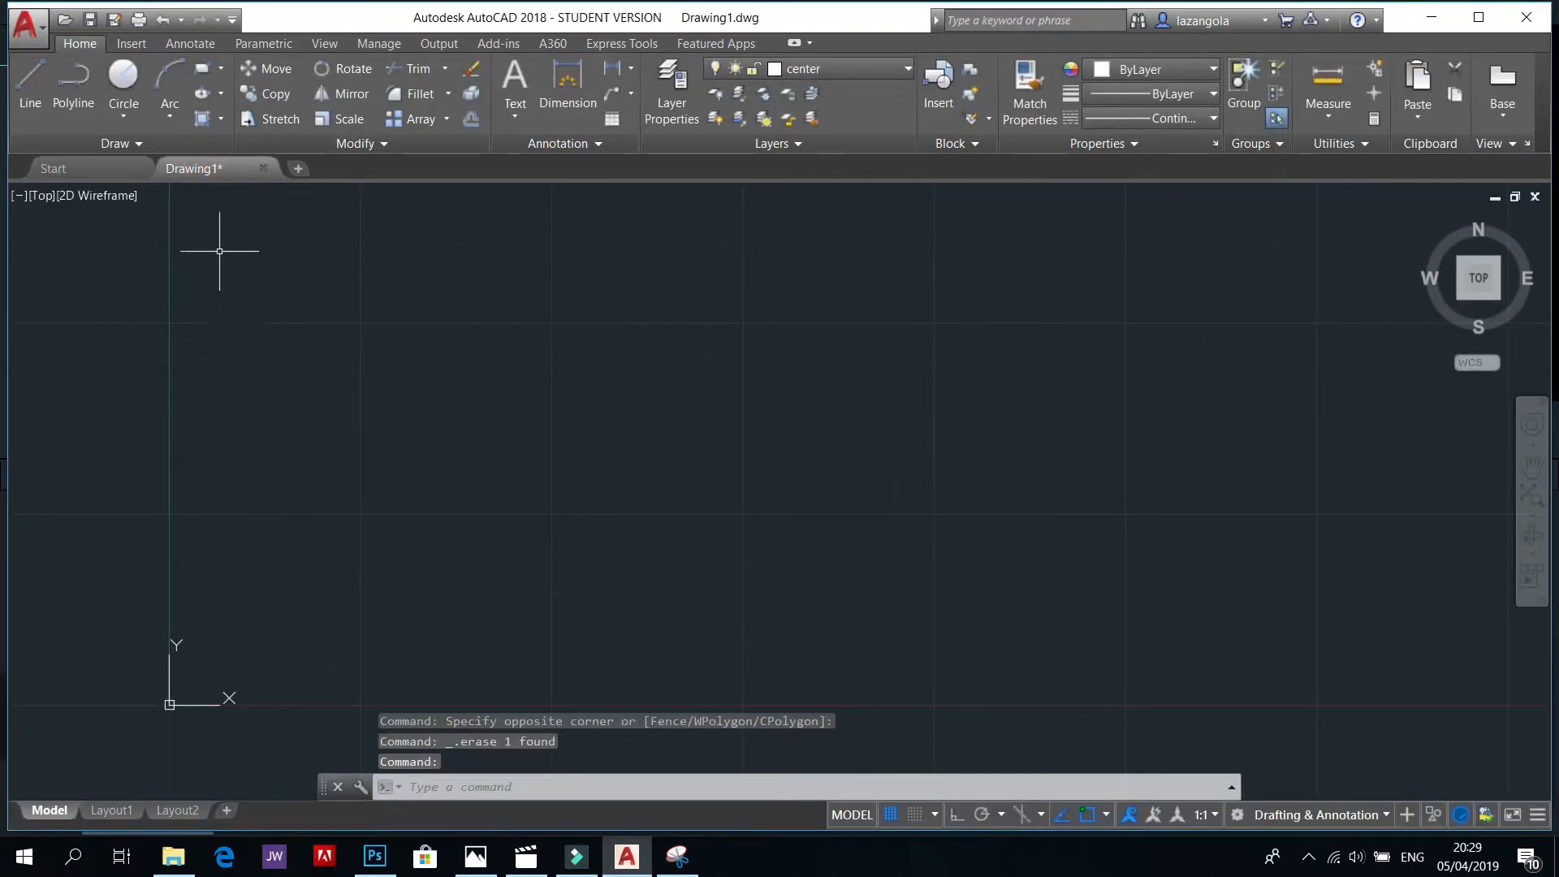
click(262, 168)
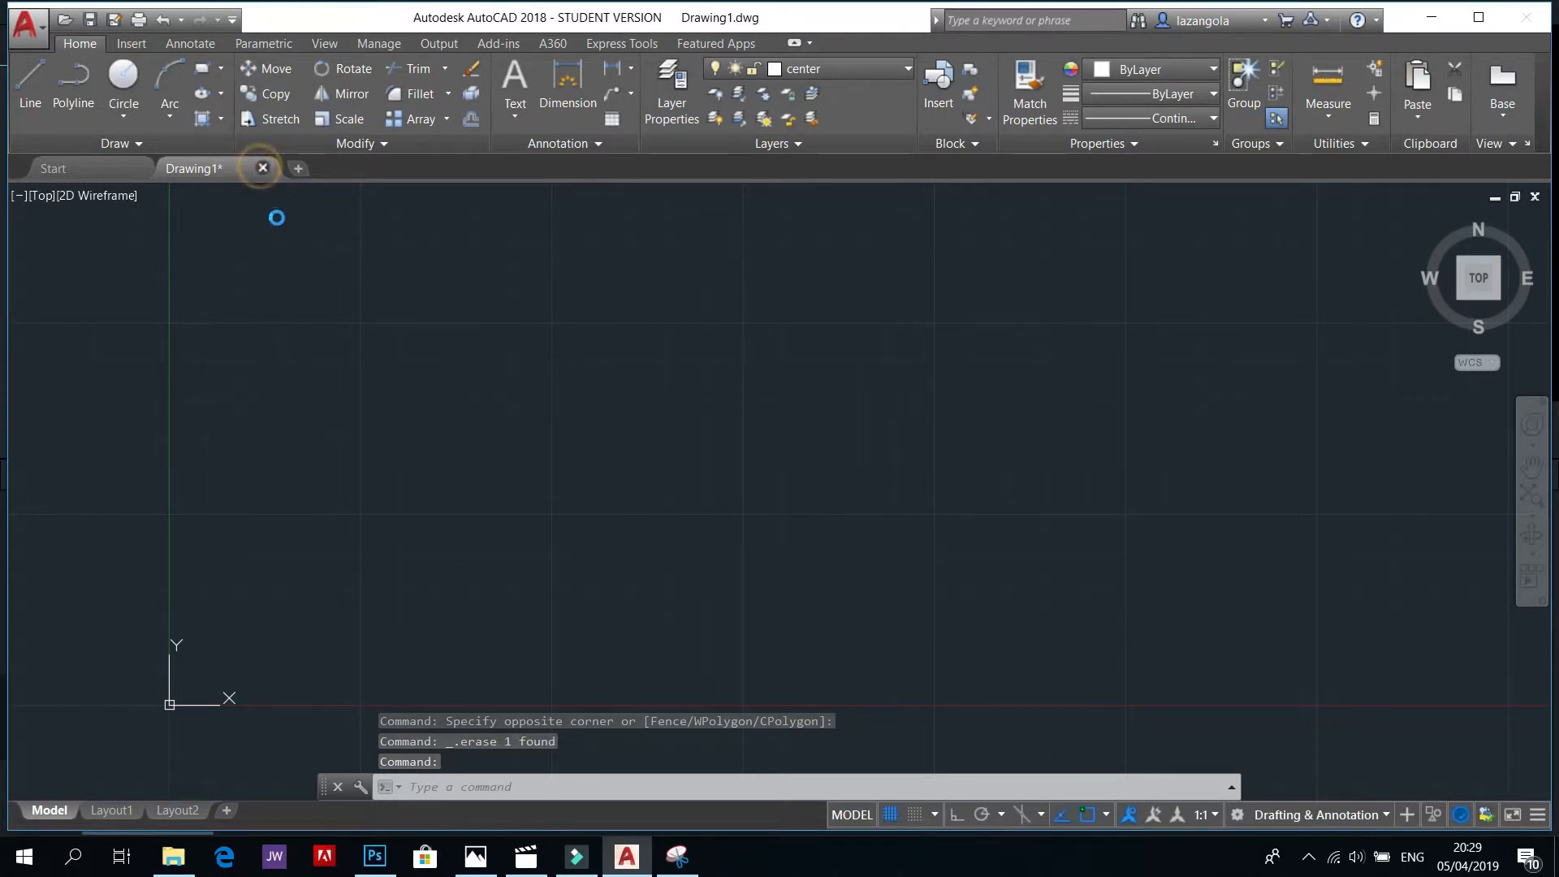
click(826, 478)
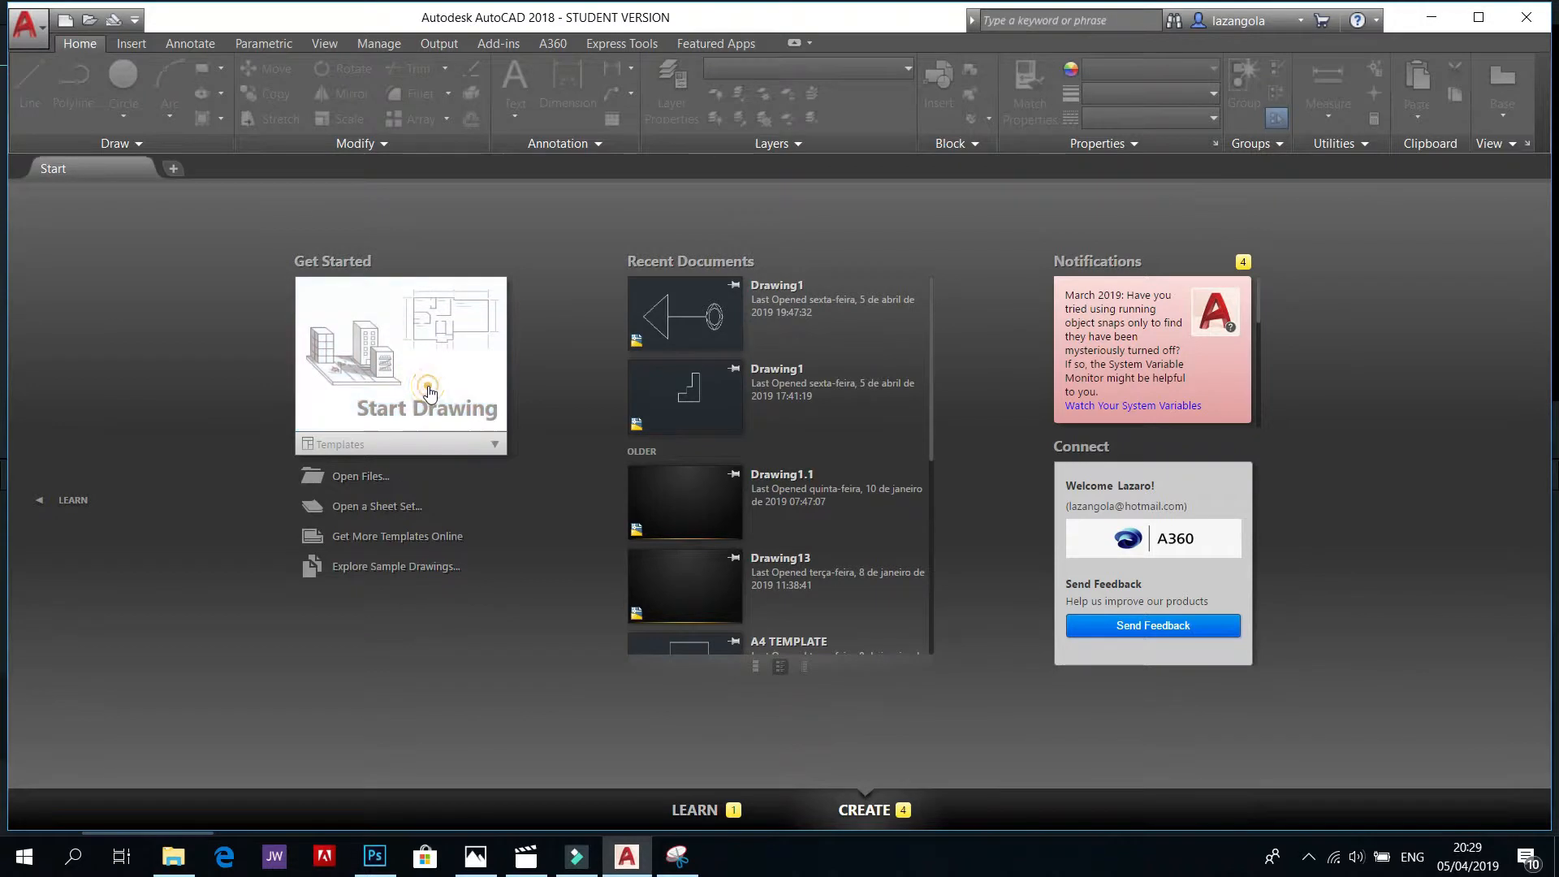
click(430, 394)
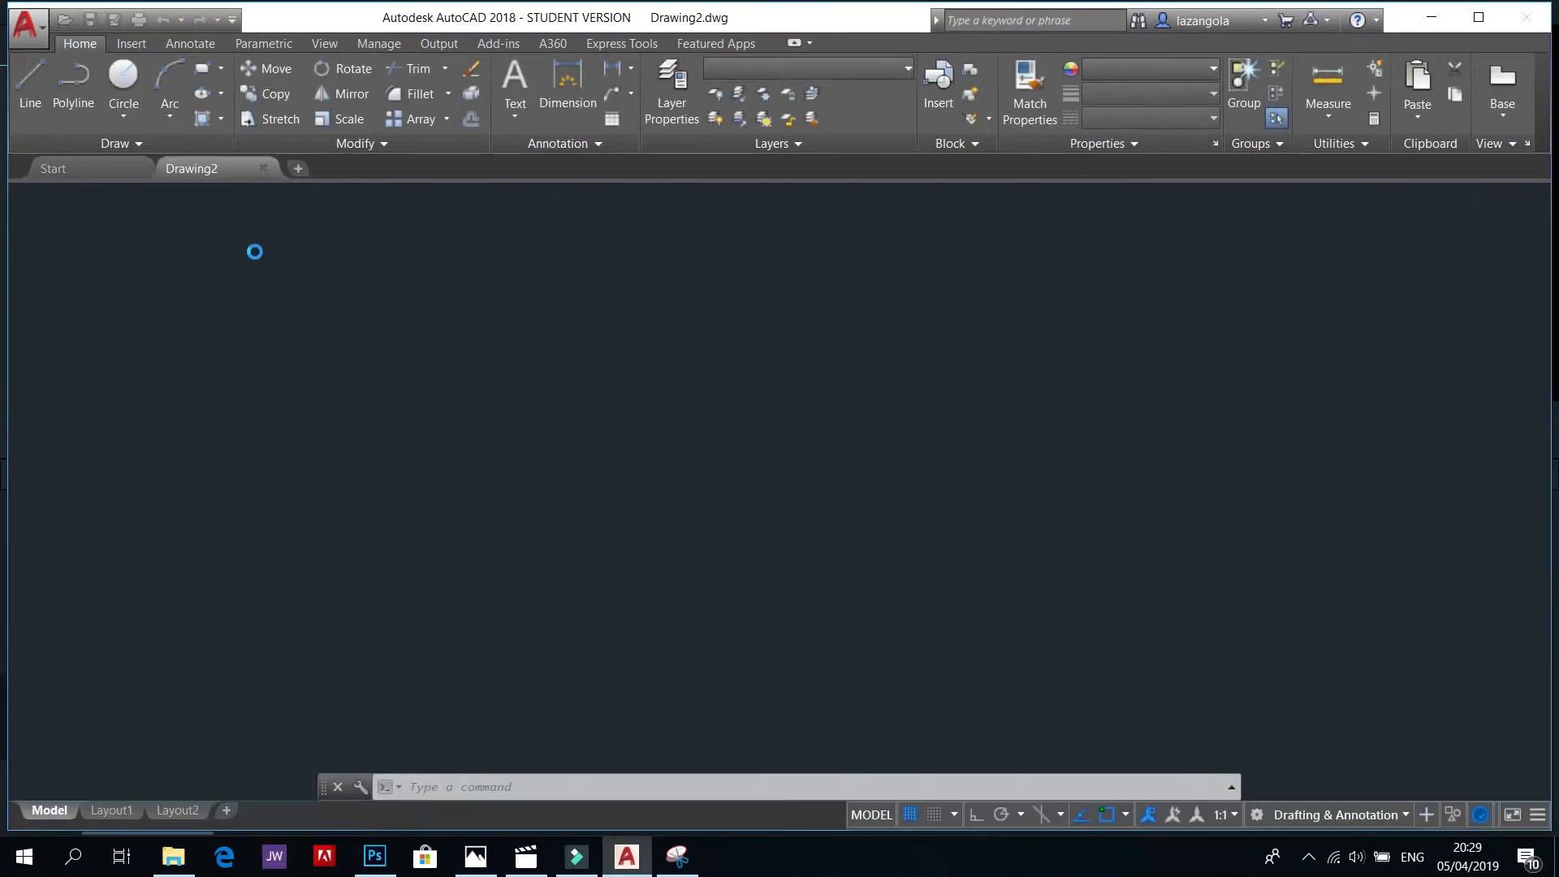
Step: Delete the template's entire border and title block from the new drawing
click(471, 232)
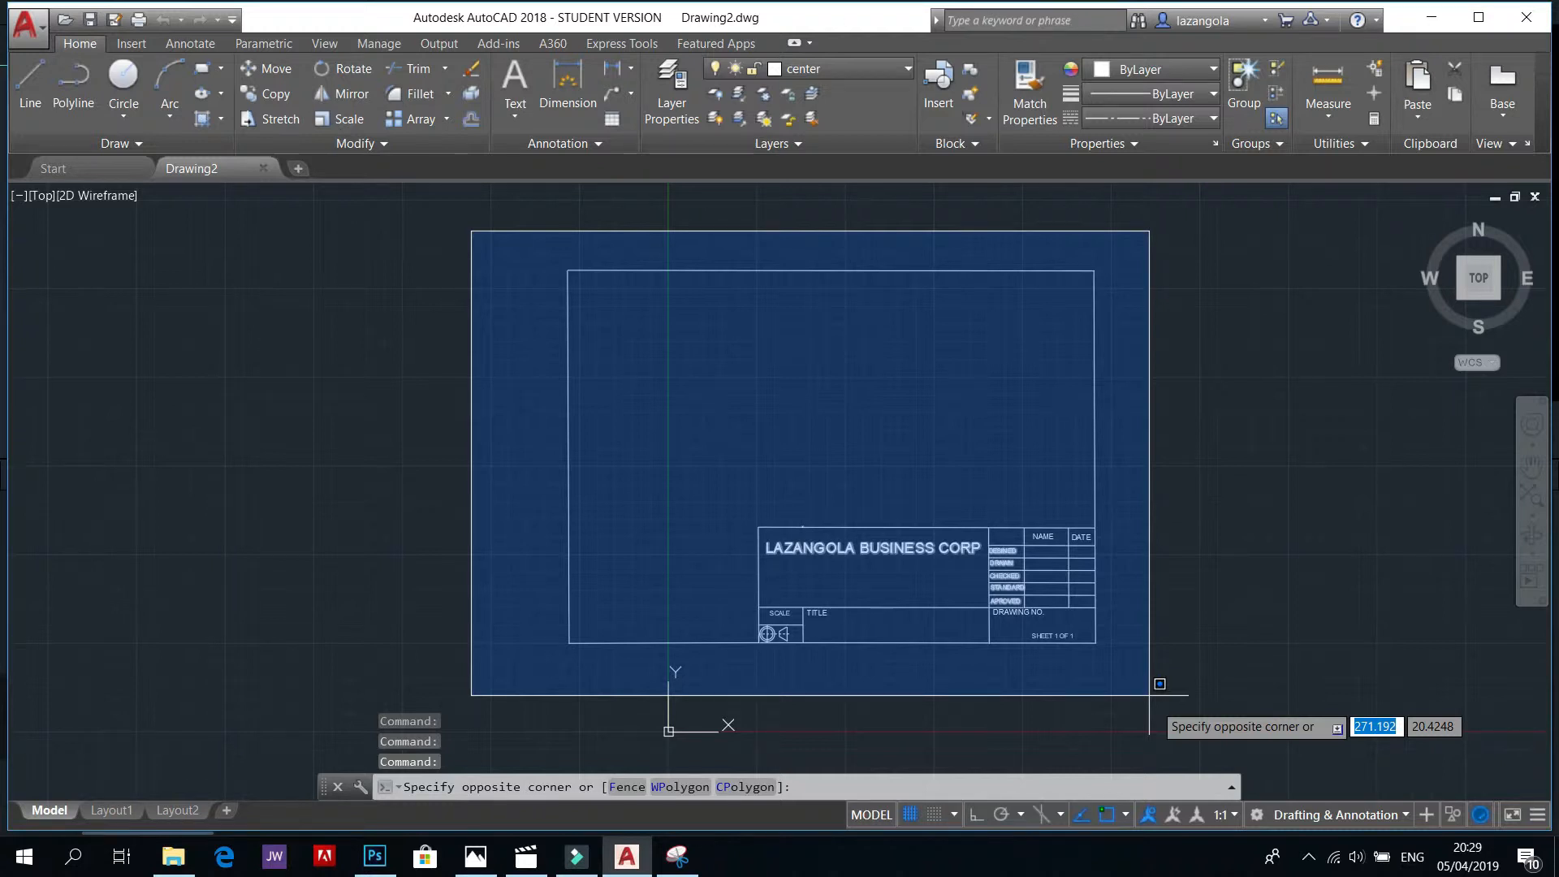
click(1149, 724)
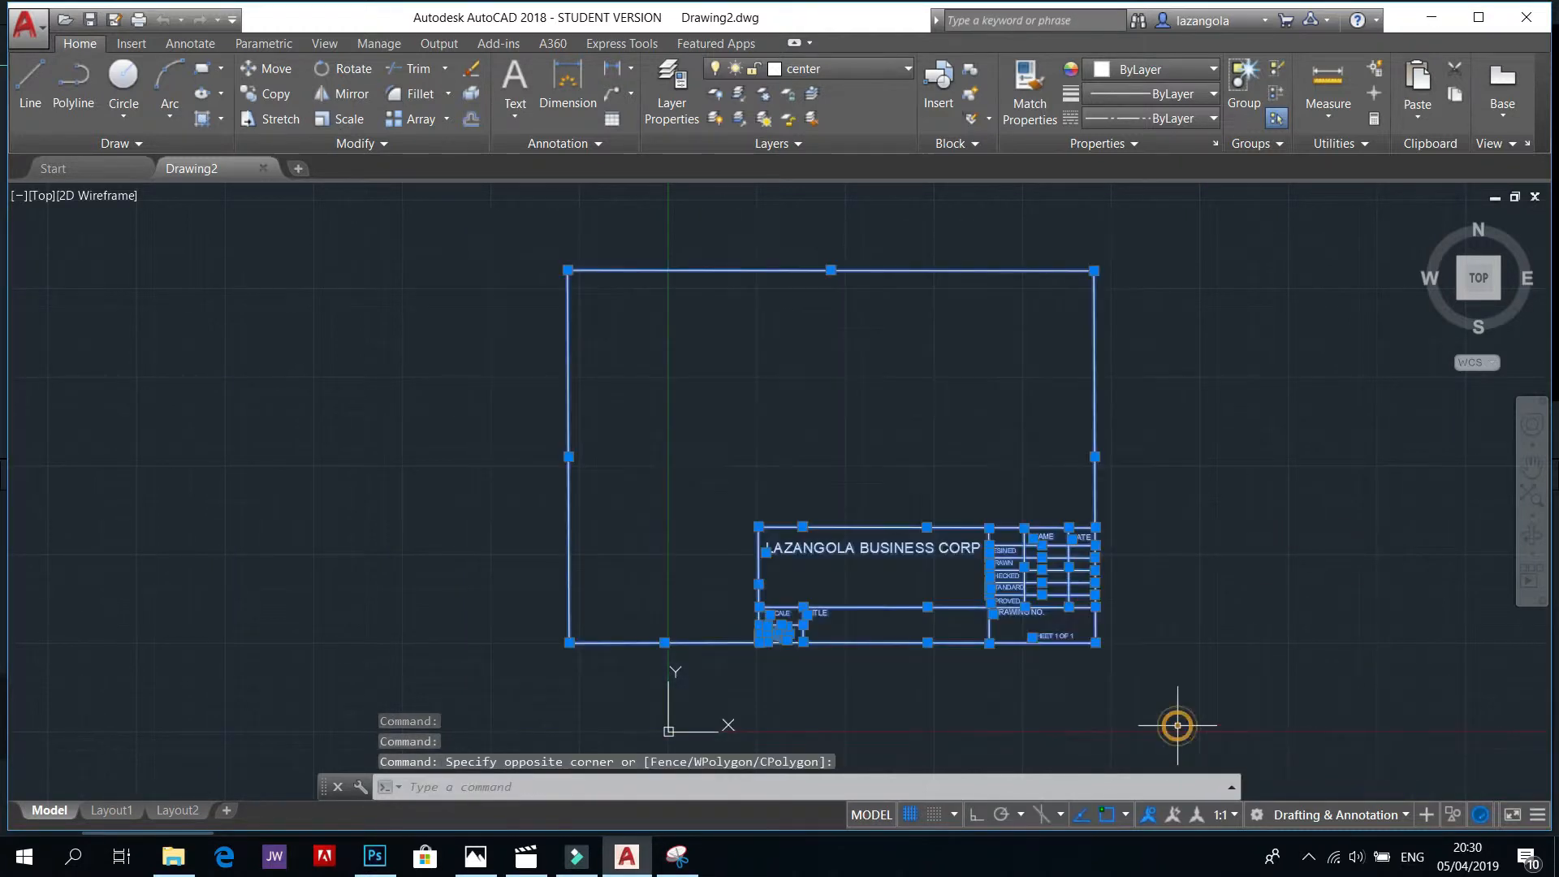
key(Delete)
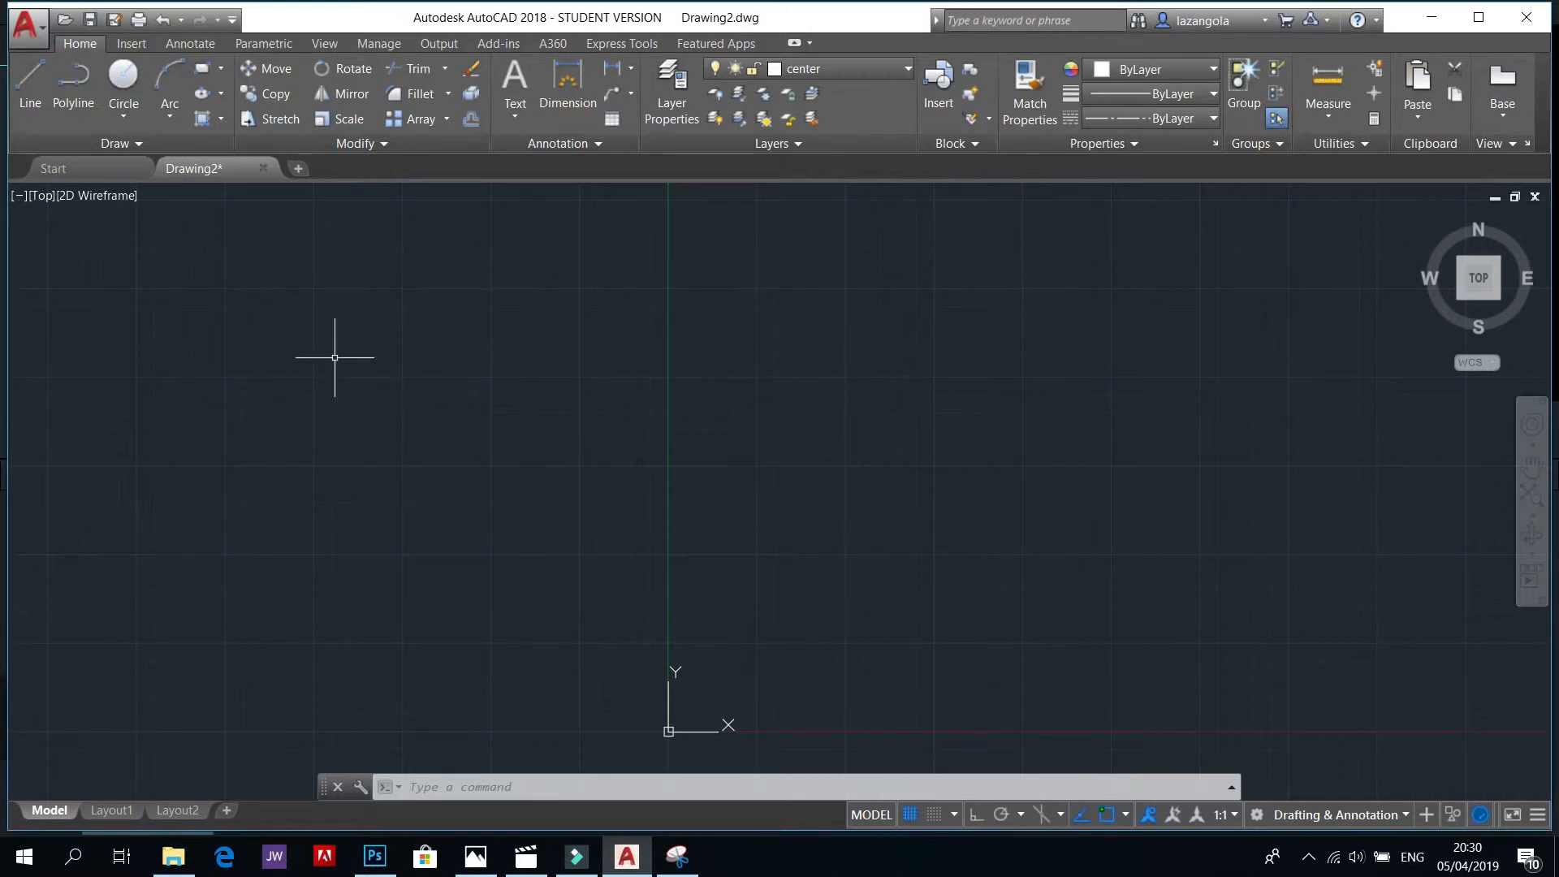
Step: Switch the grid display off and back on twice to compare the drawing area with and without it
click(126, 116)
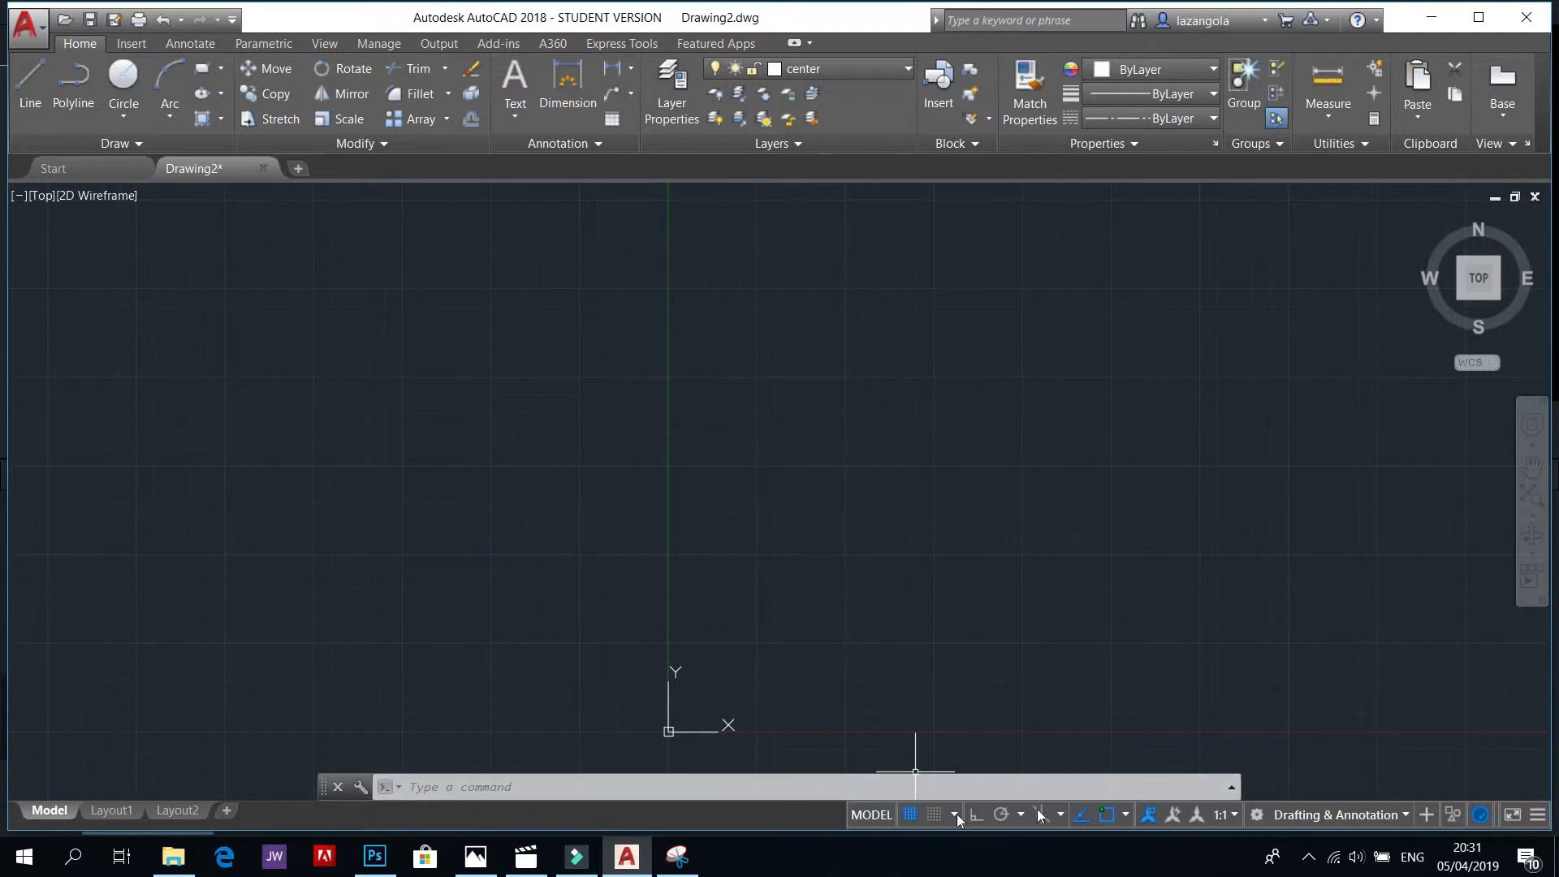
click(910, 813)
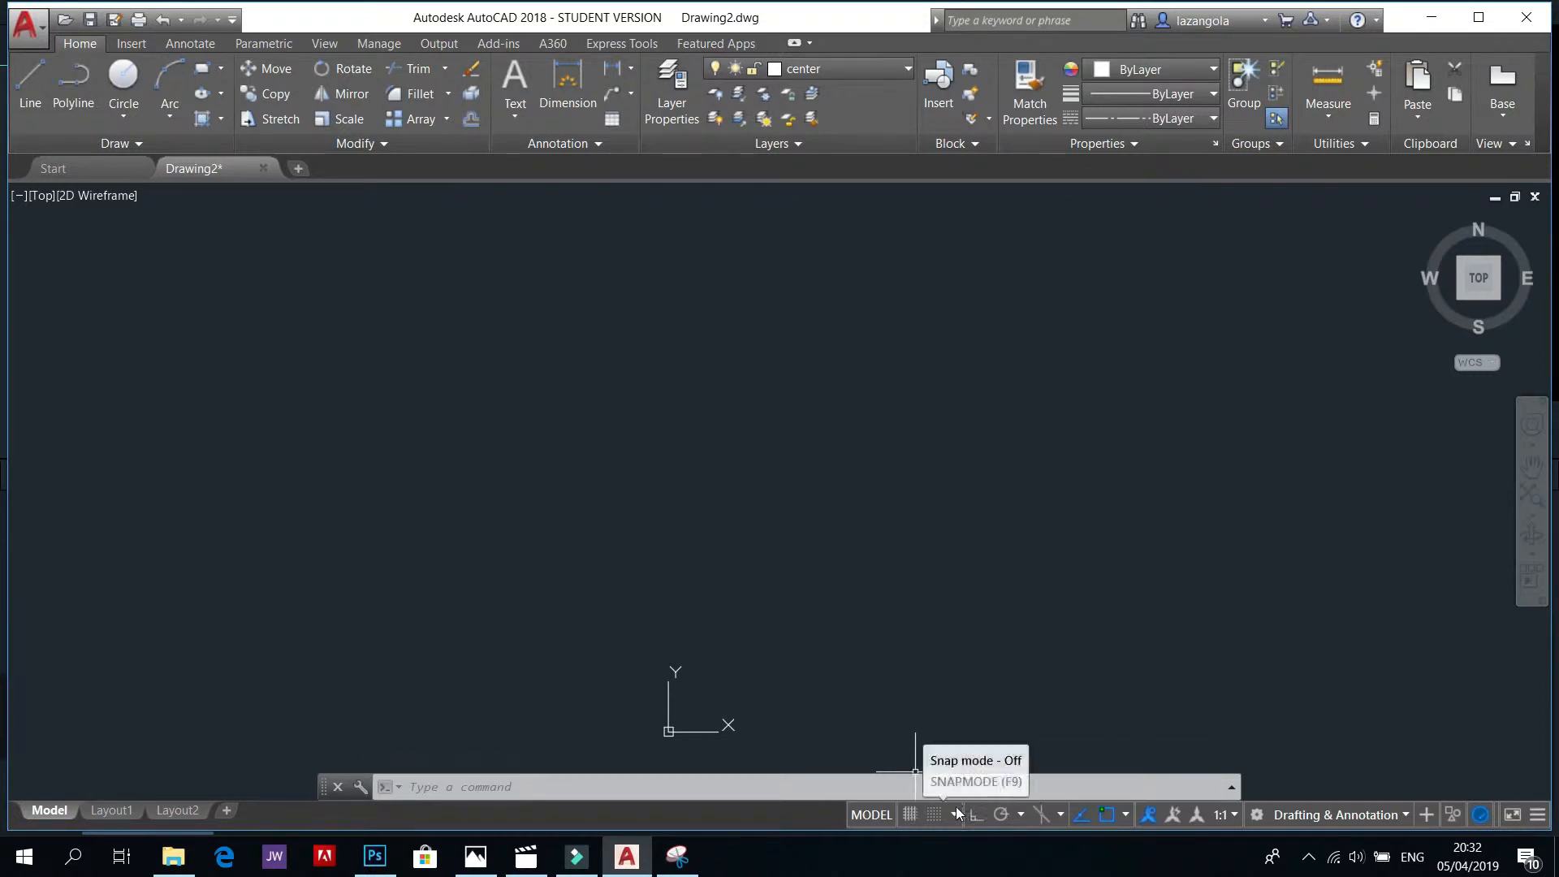
click(909, 813)
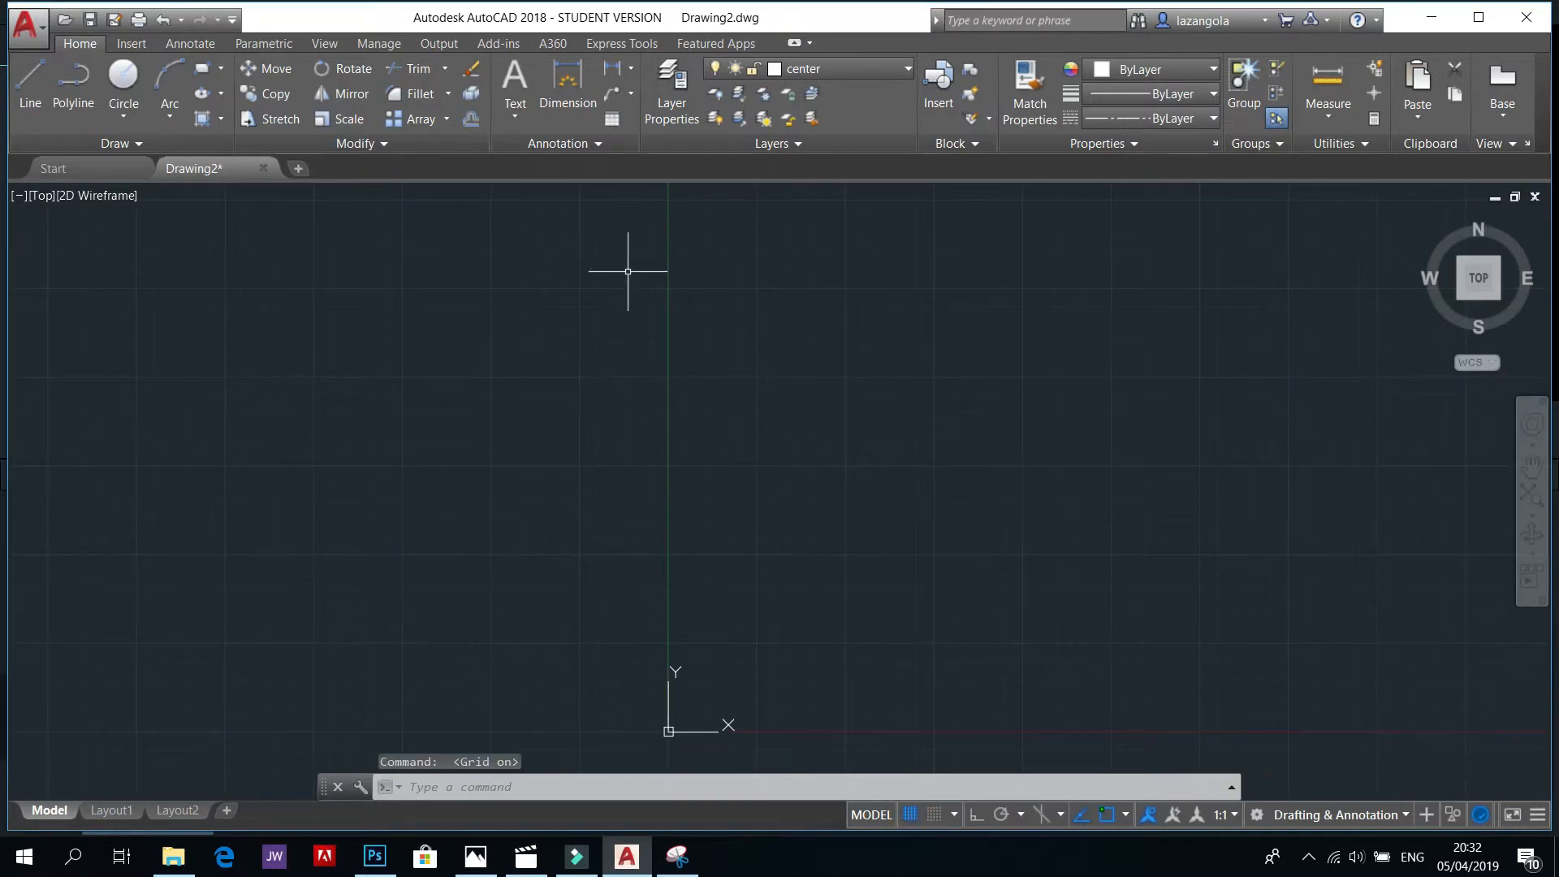
click(910, 814)
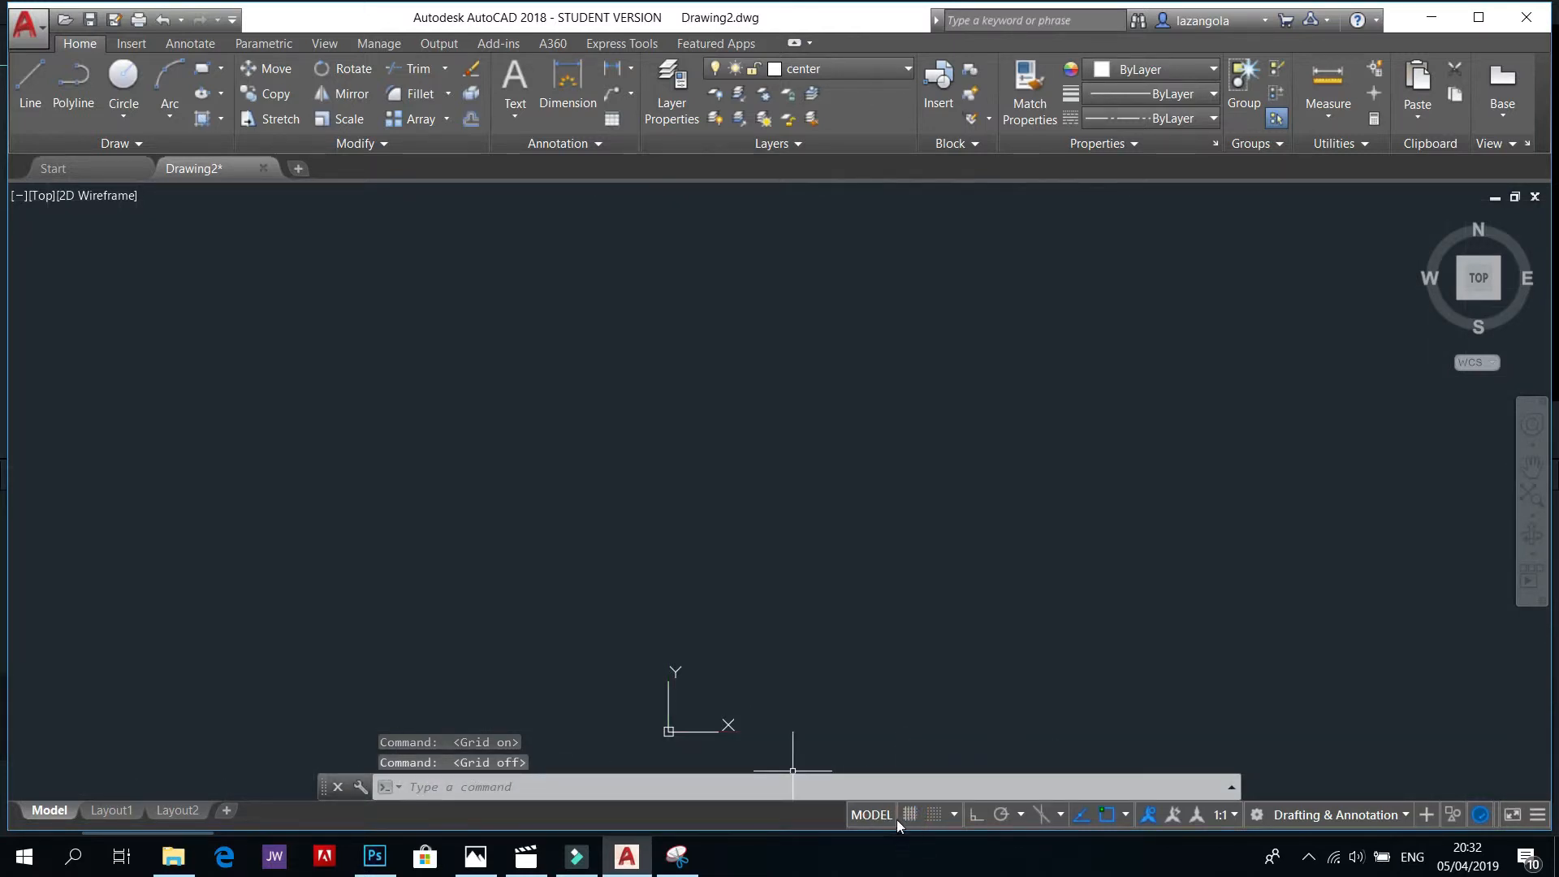
click(916, 816)
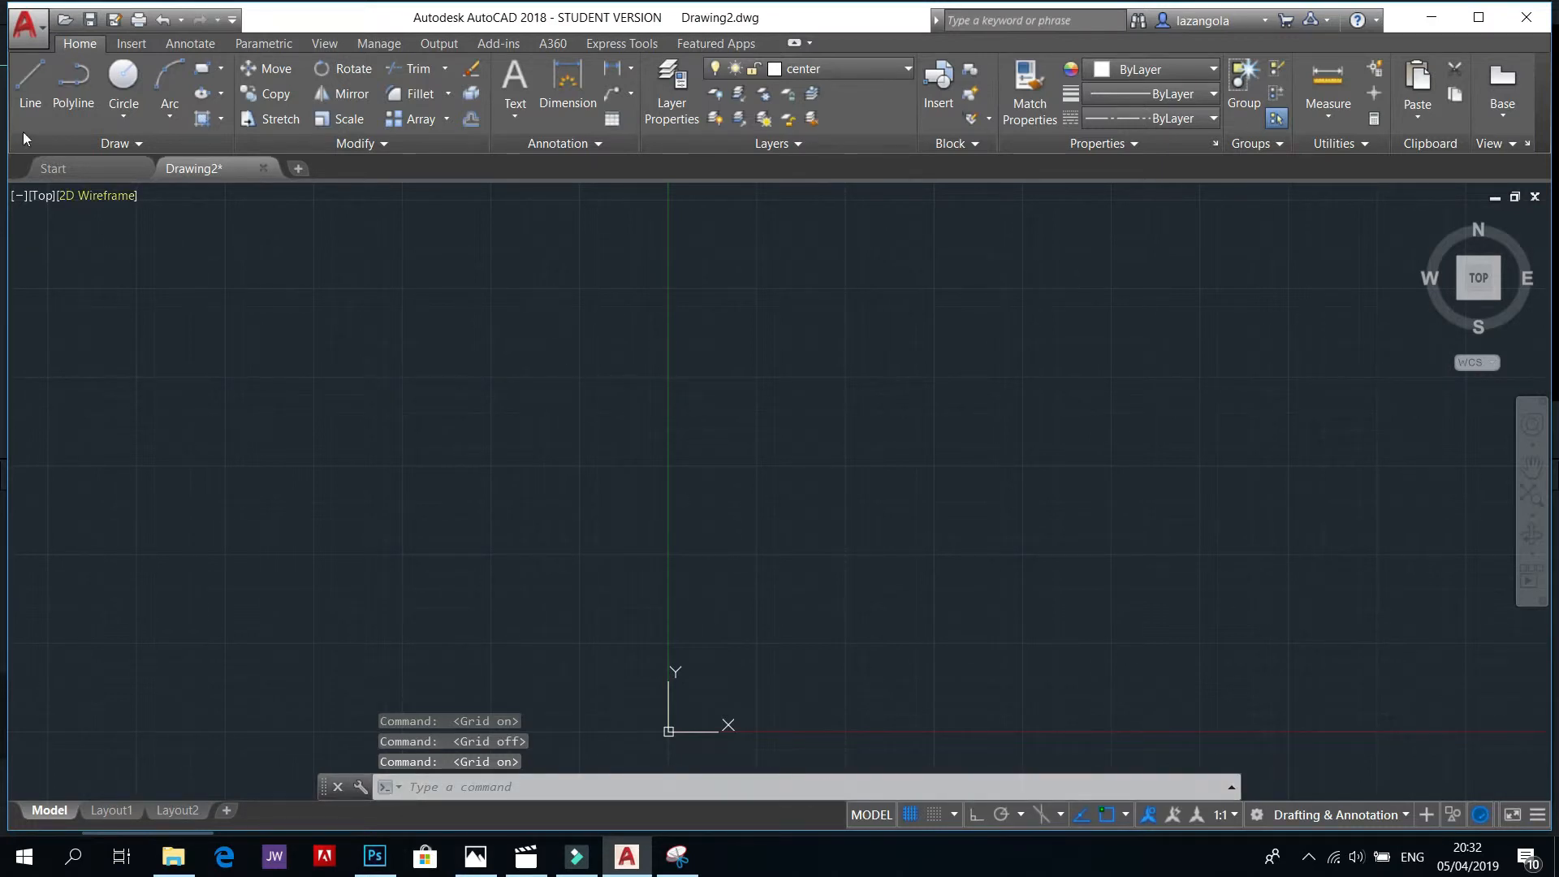
click(30, 81)
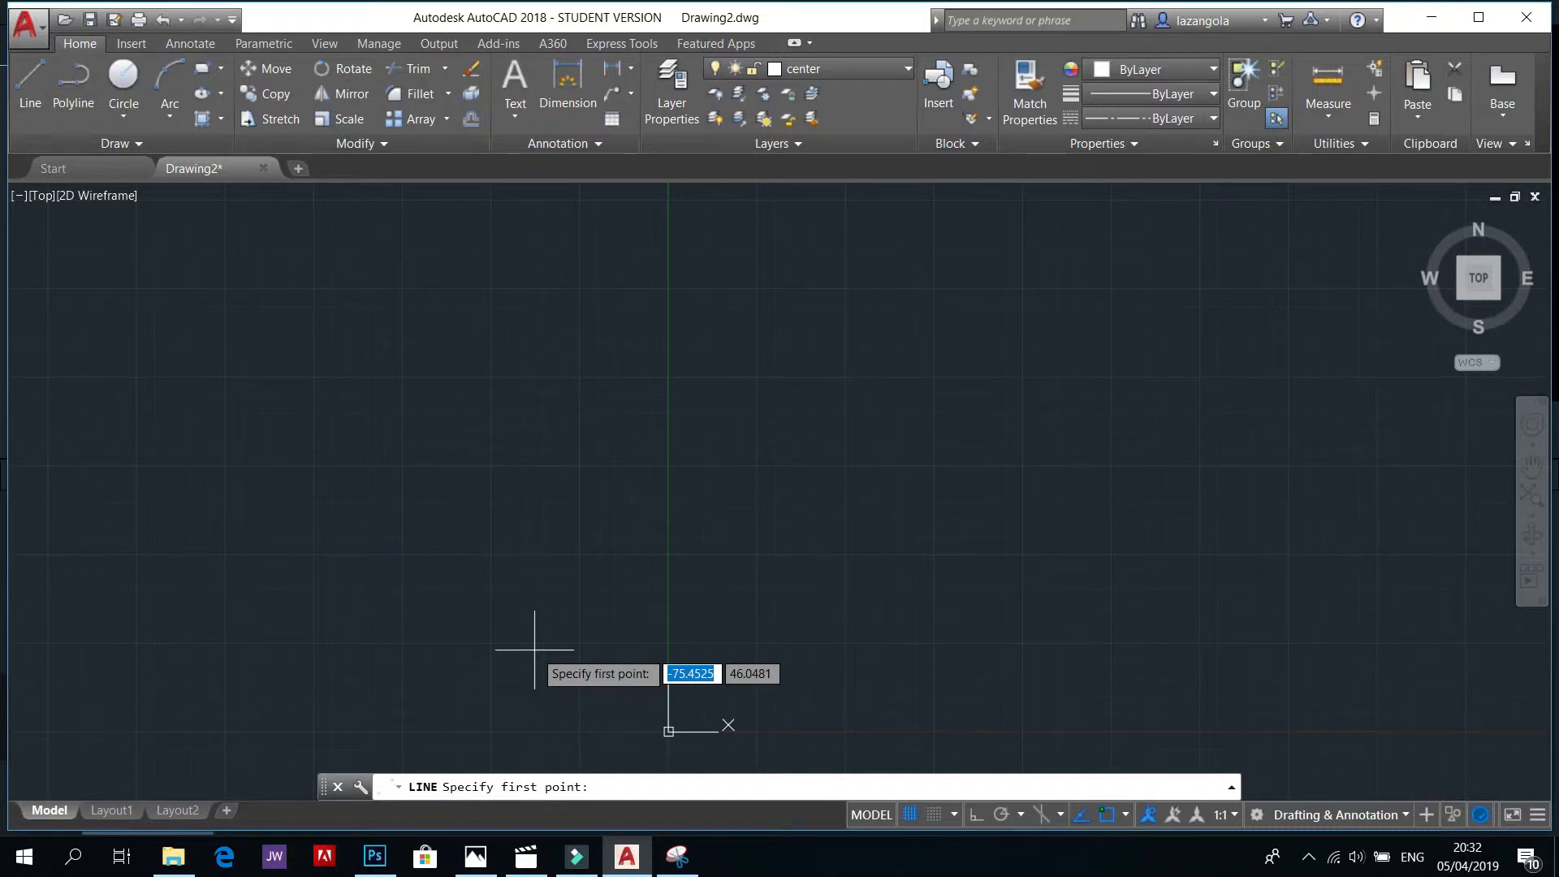
key(Escape)
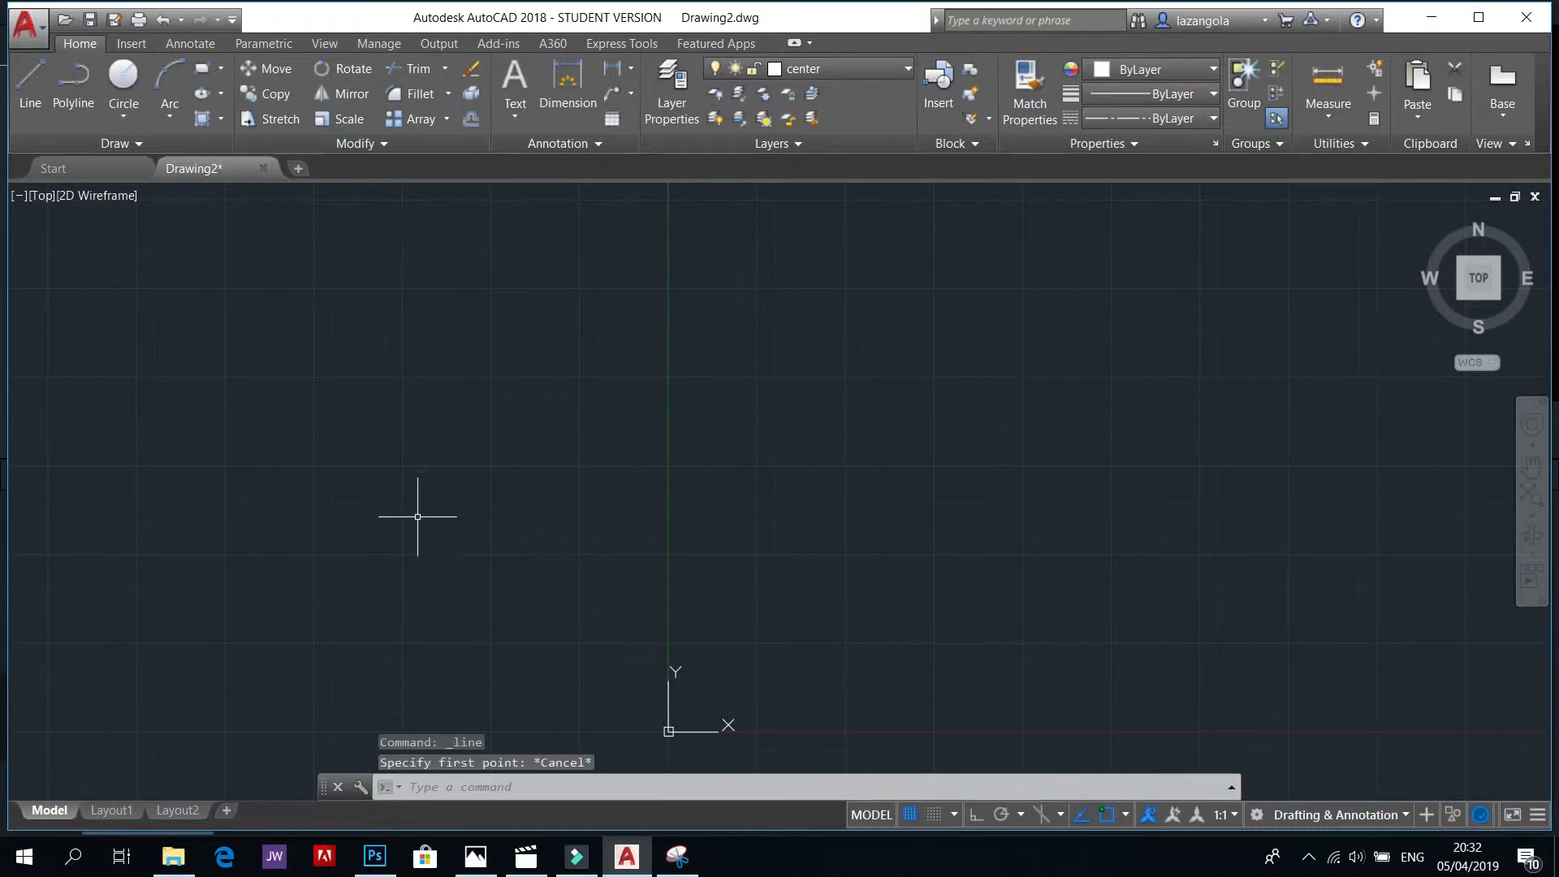
click(38, 83)
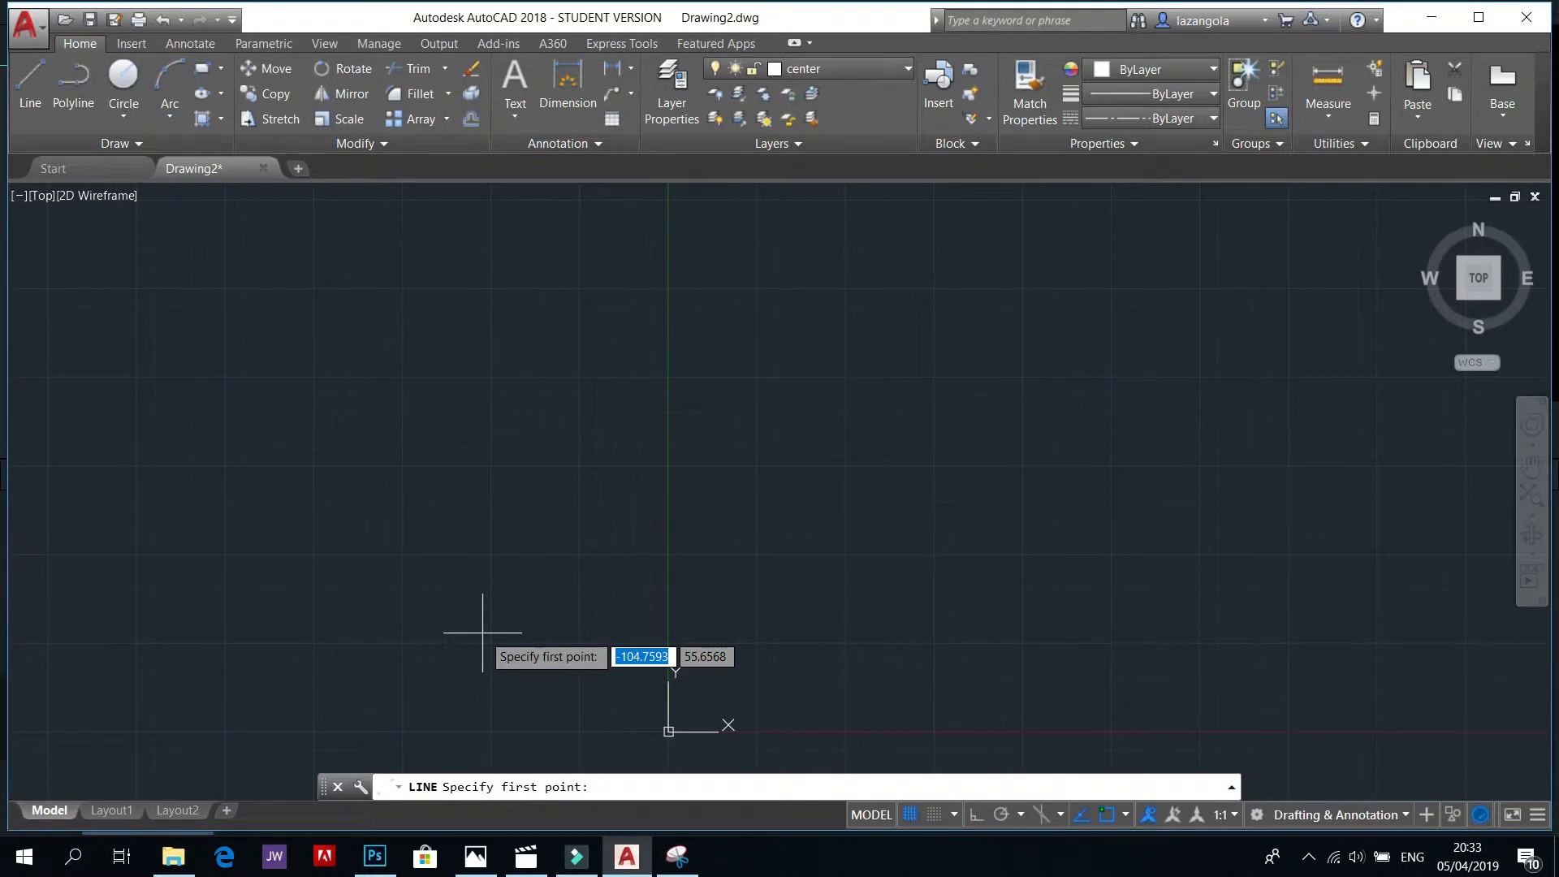
key(Escape)
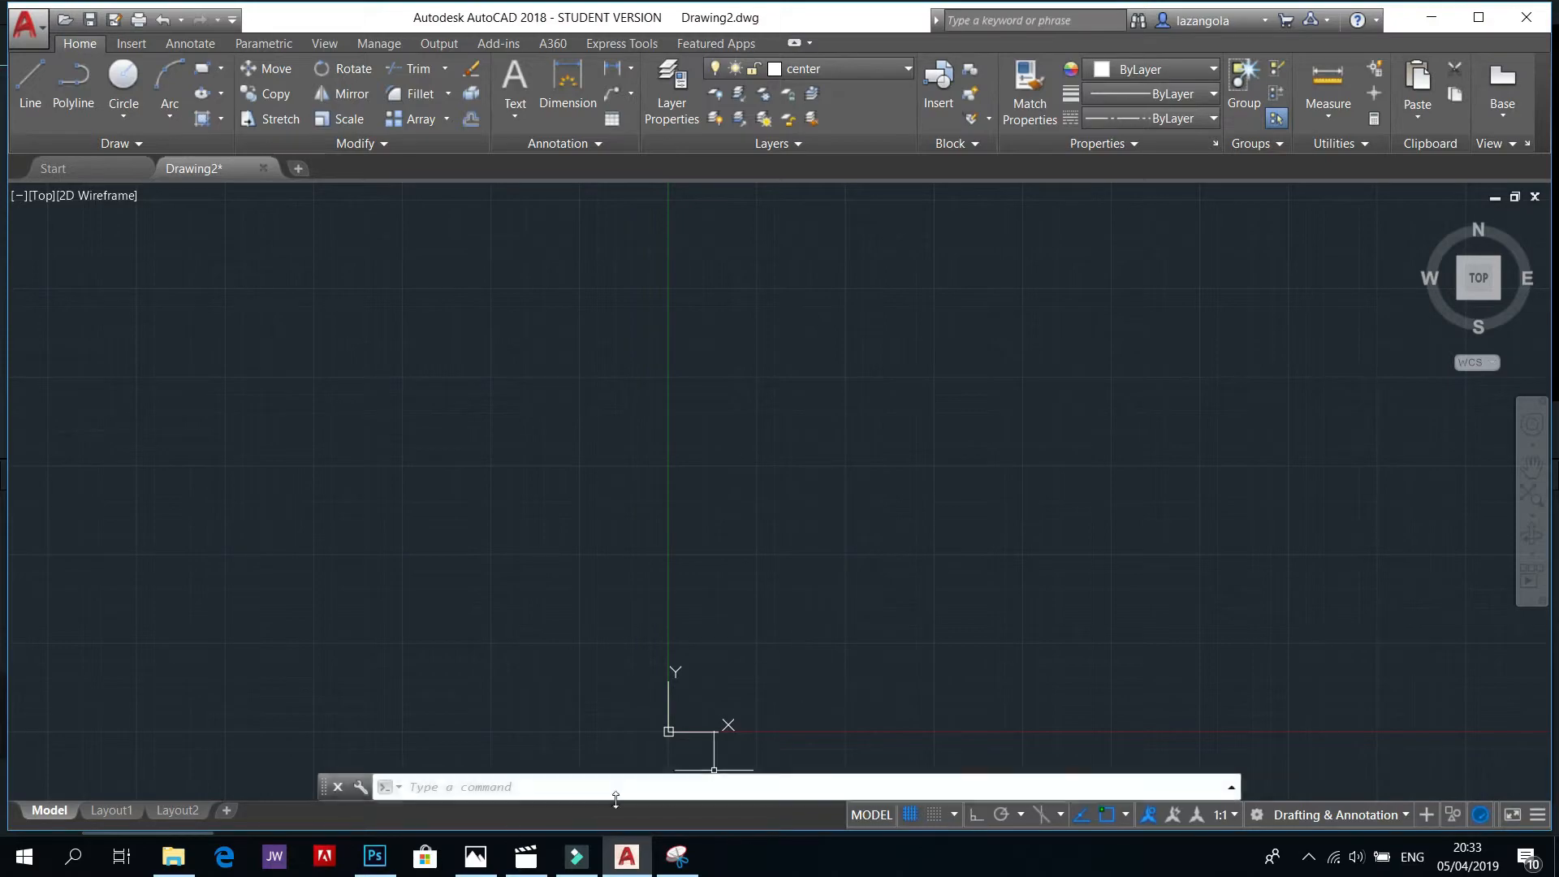
Step: Check the isometric reference picture of the part, and set the lower left corner of the model space limits to 0,0
click(474, 872)
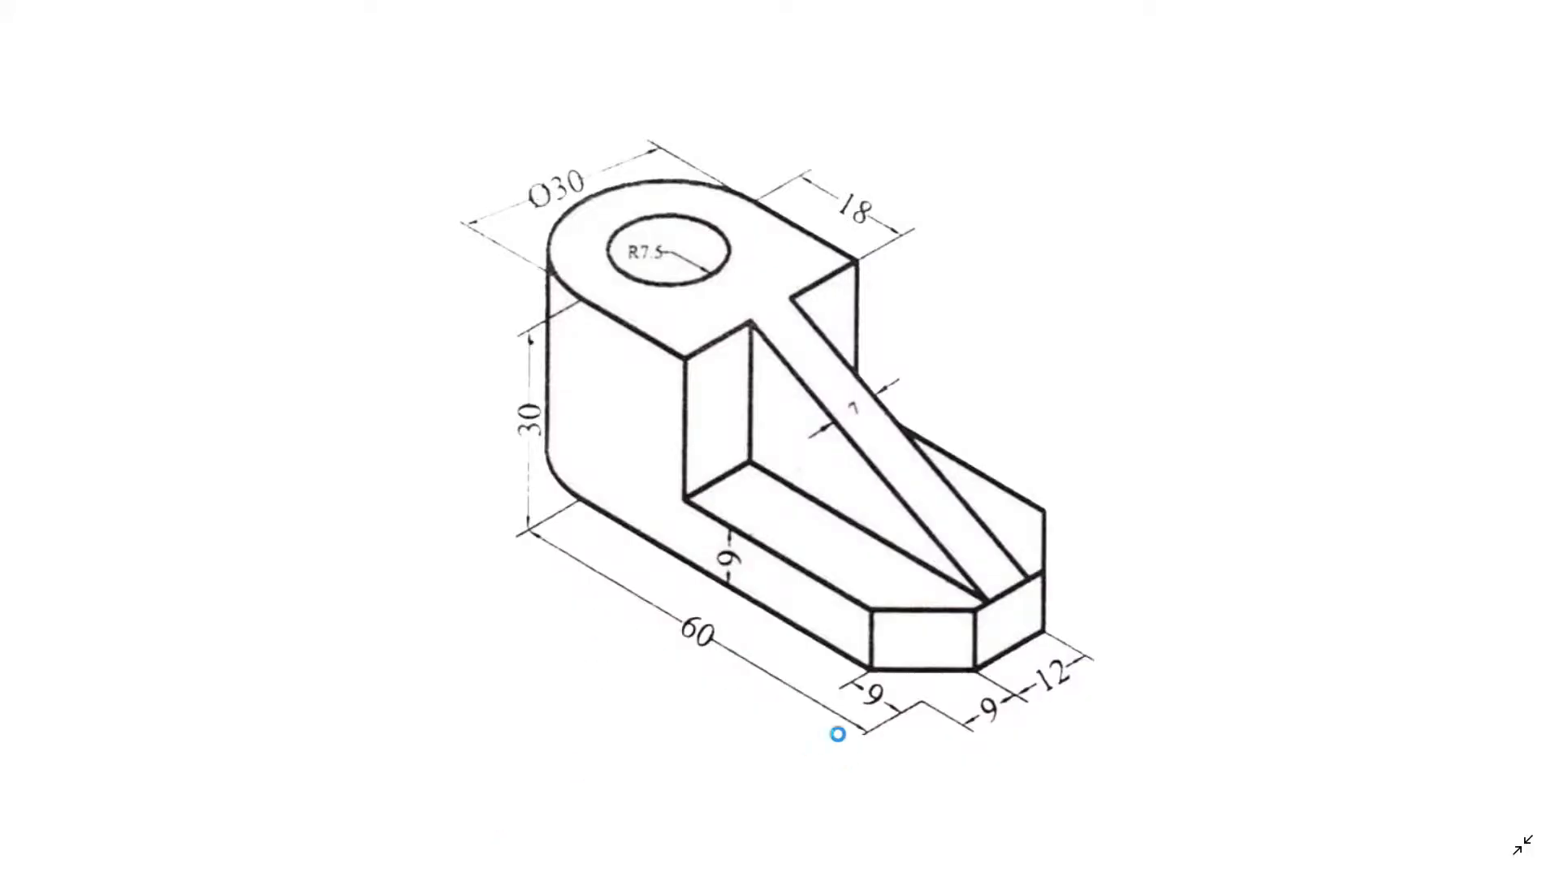
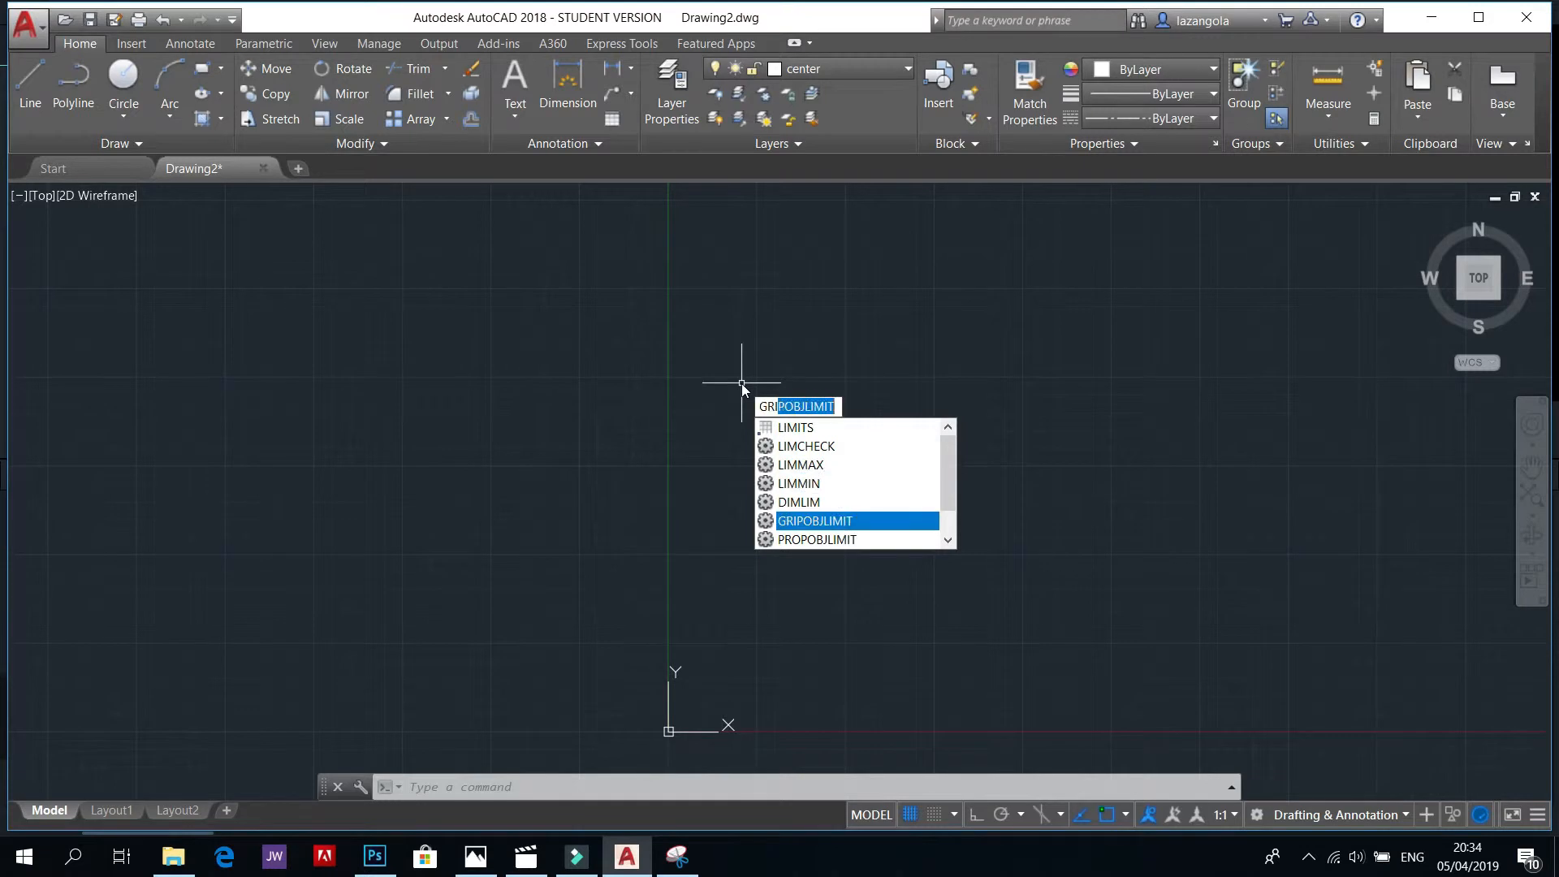
key(Up)
key(Up)
key(Up)
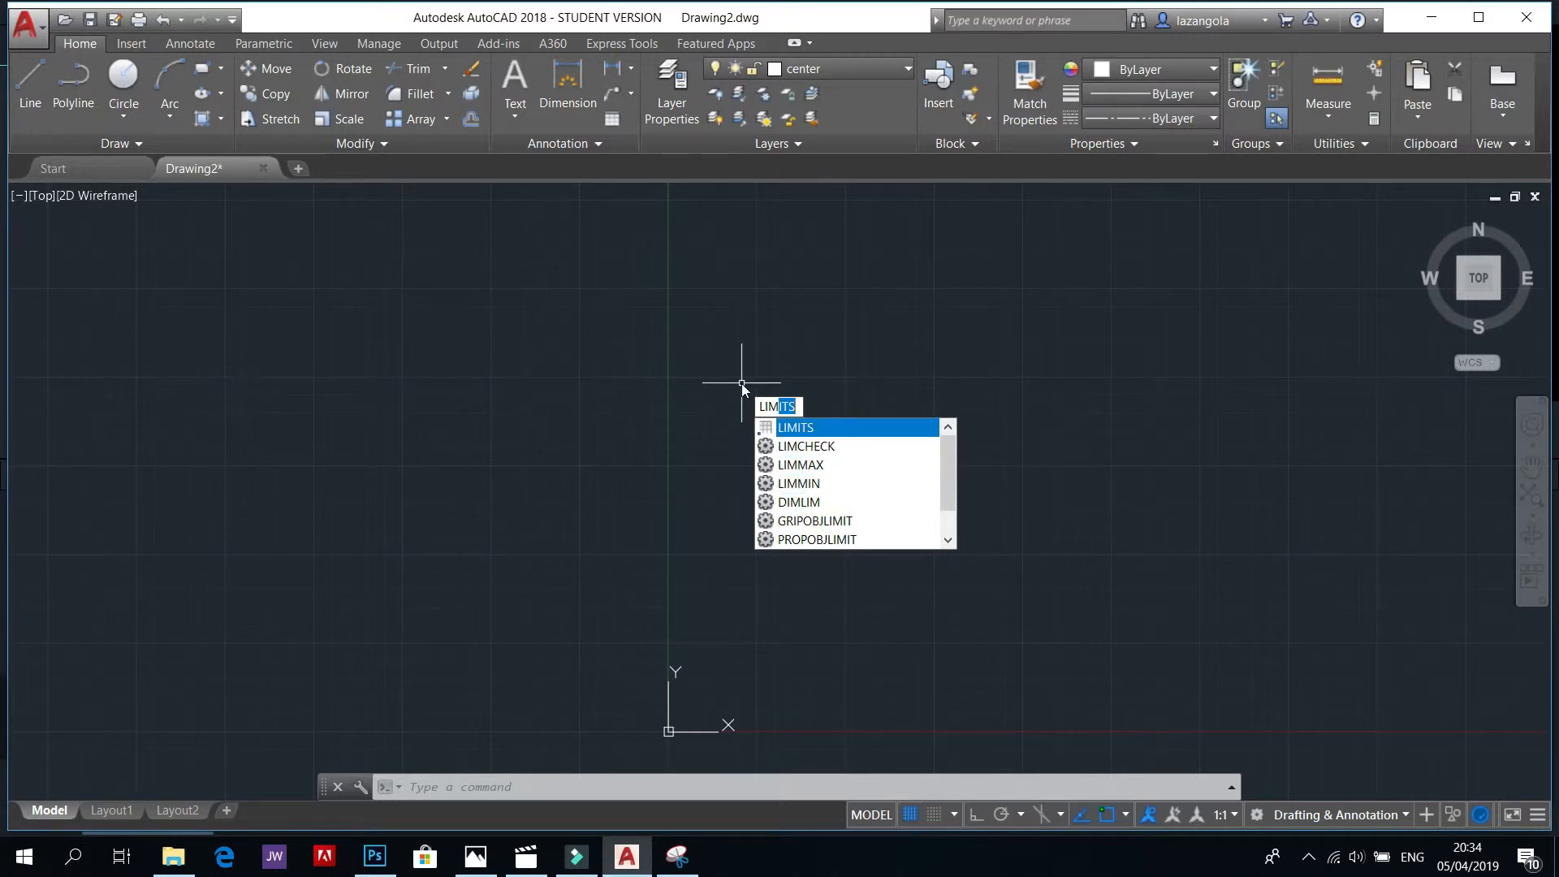
key(Return)
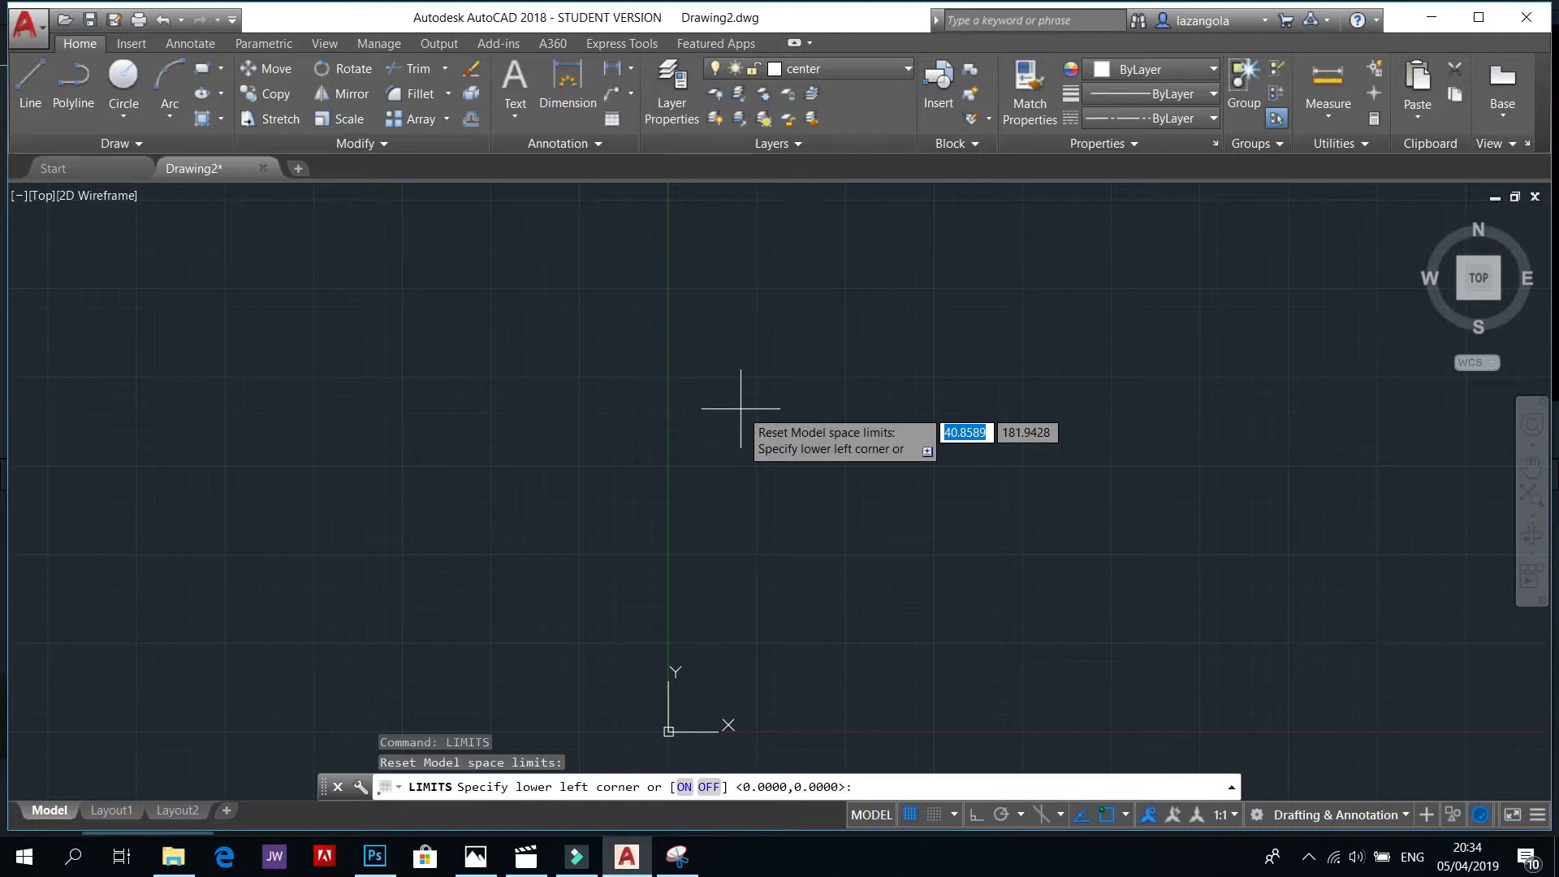
text(0)
key(Tab)
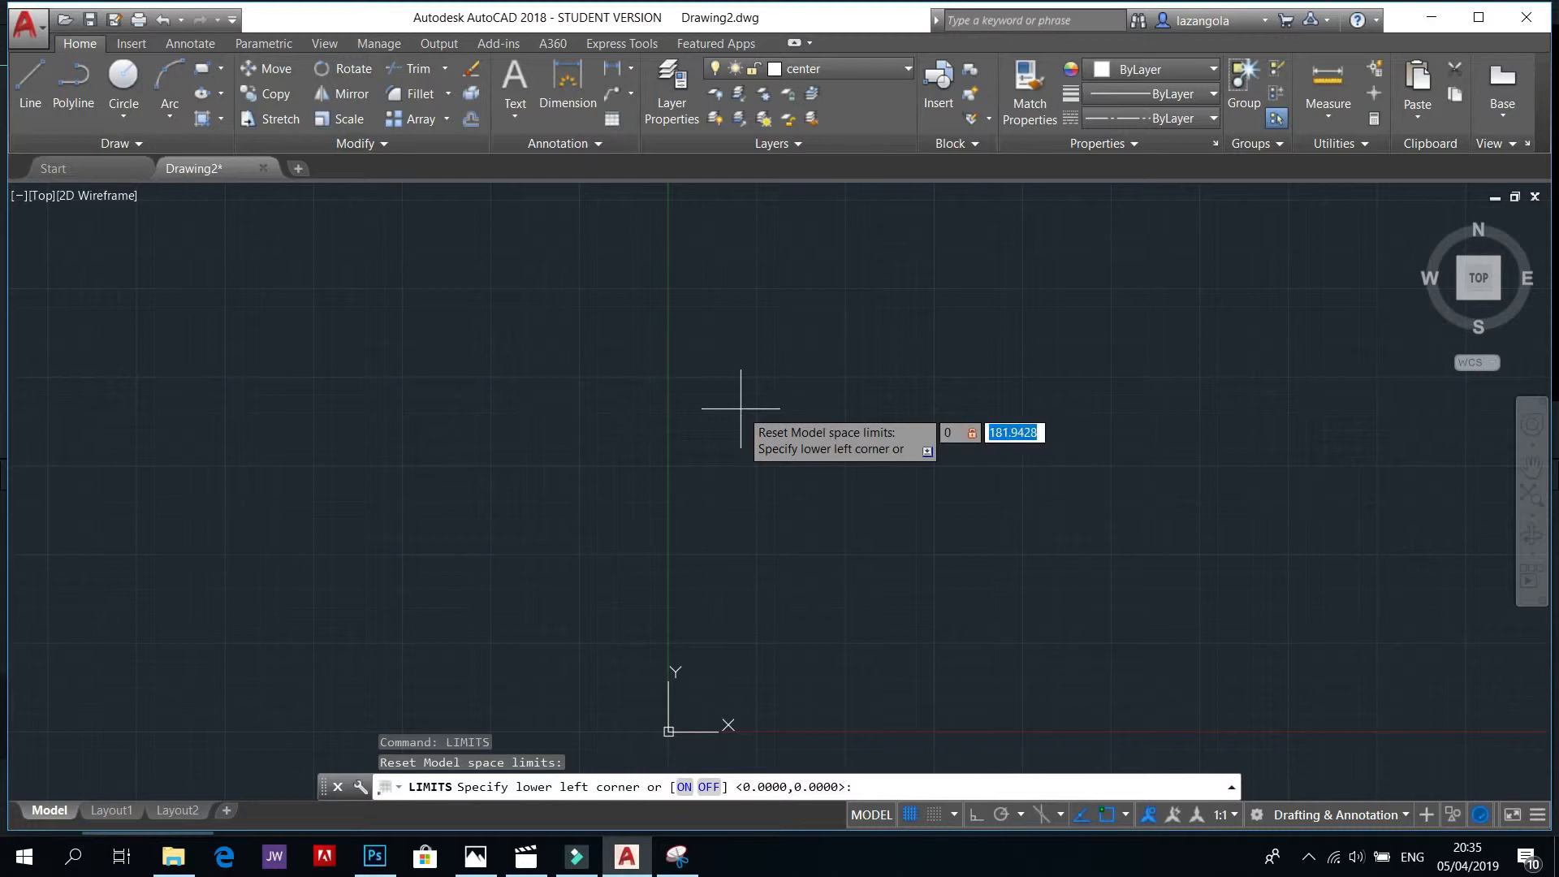
text(0)
key(Return)
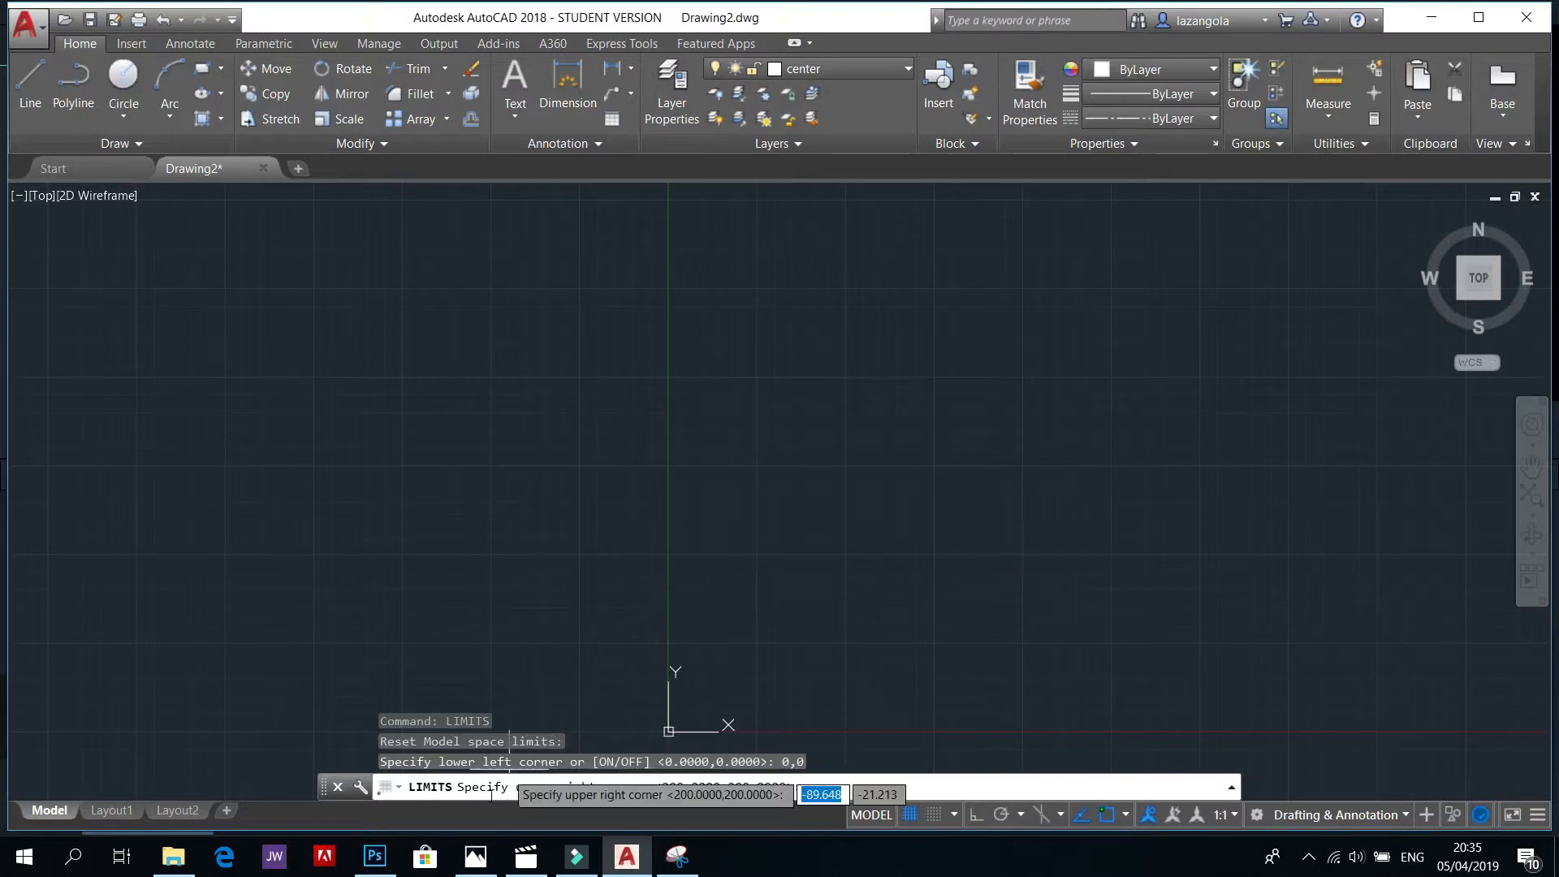
Step: Recheck the part's dimensions in the reference picture, set the upper right limit to 150,150 and apply Zoom All
click(477, 859)
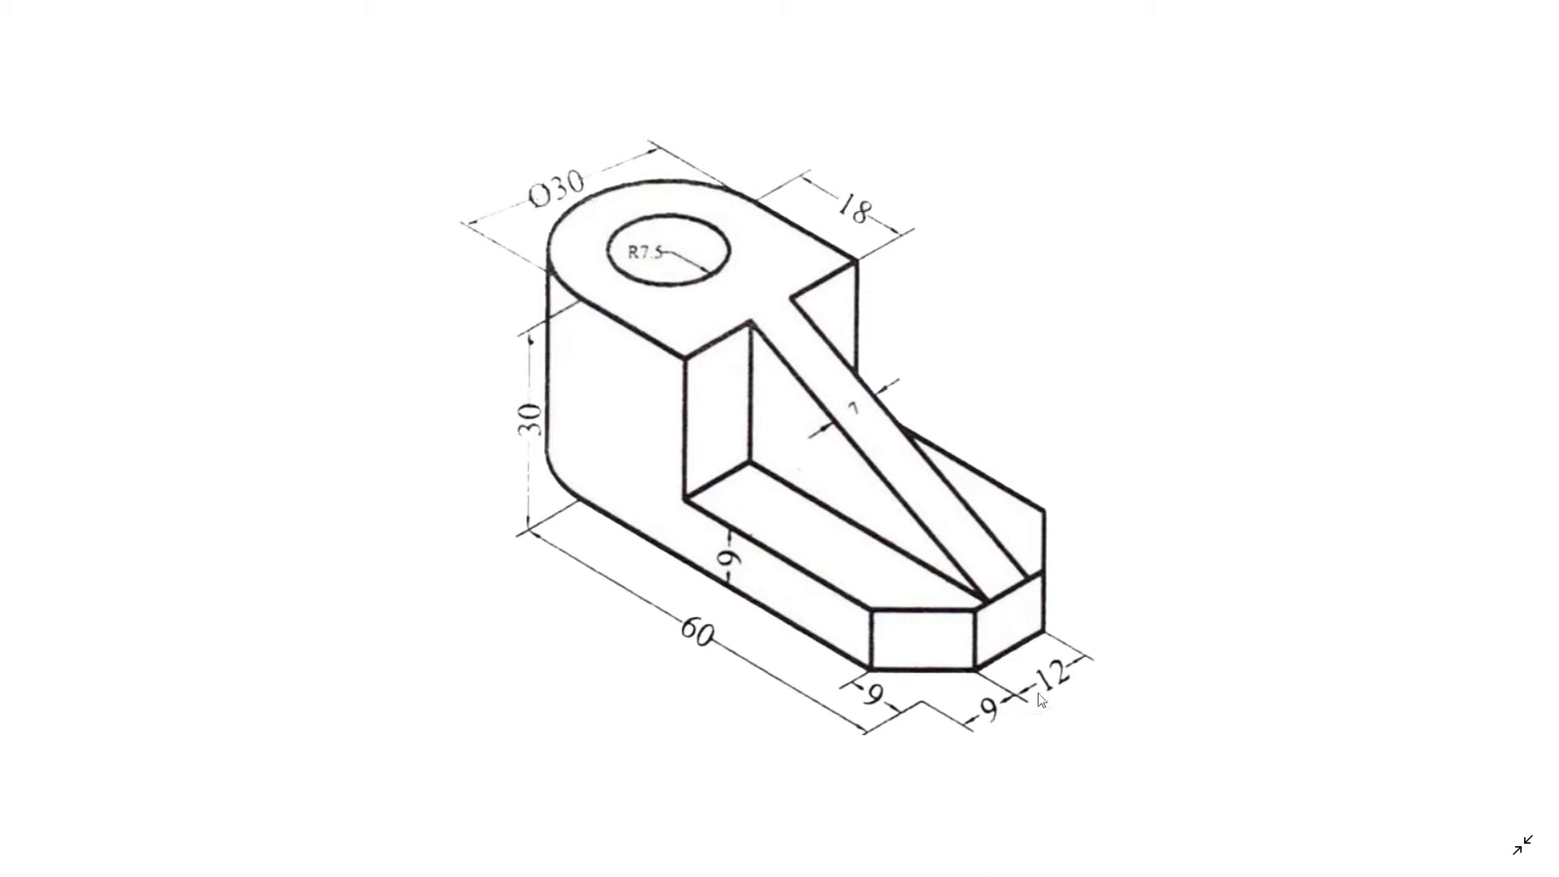
mouse_move(688, 858)
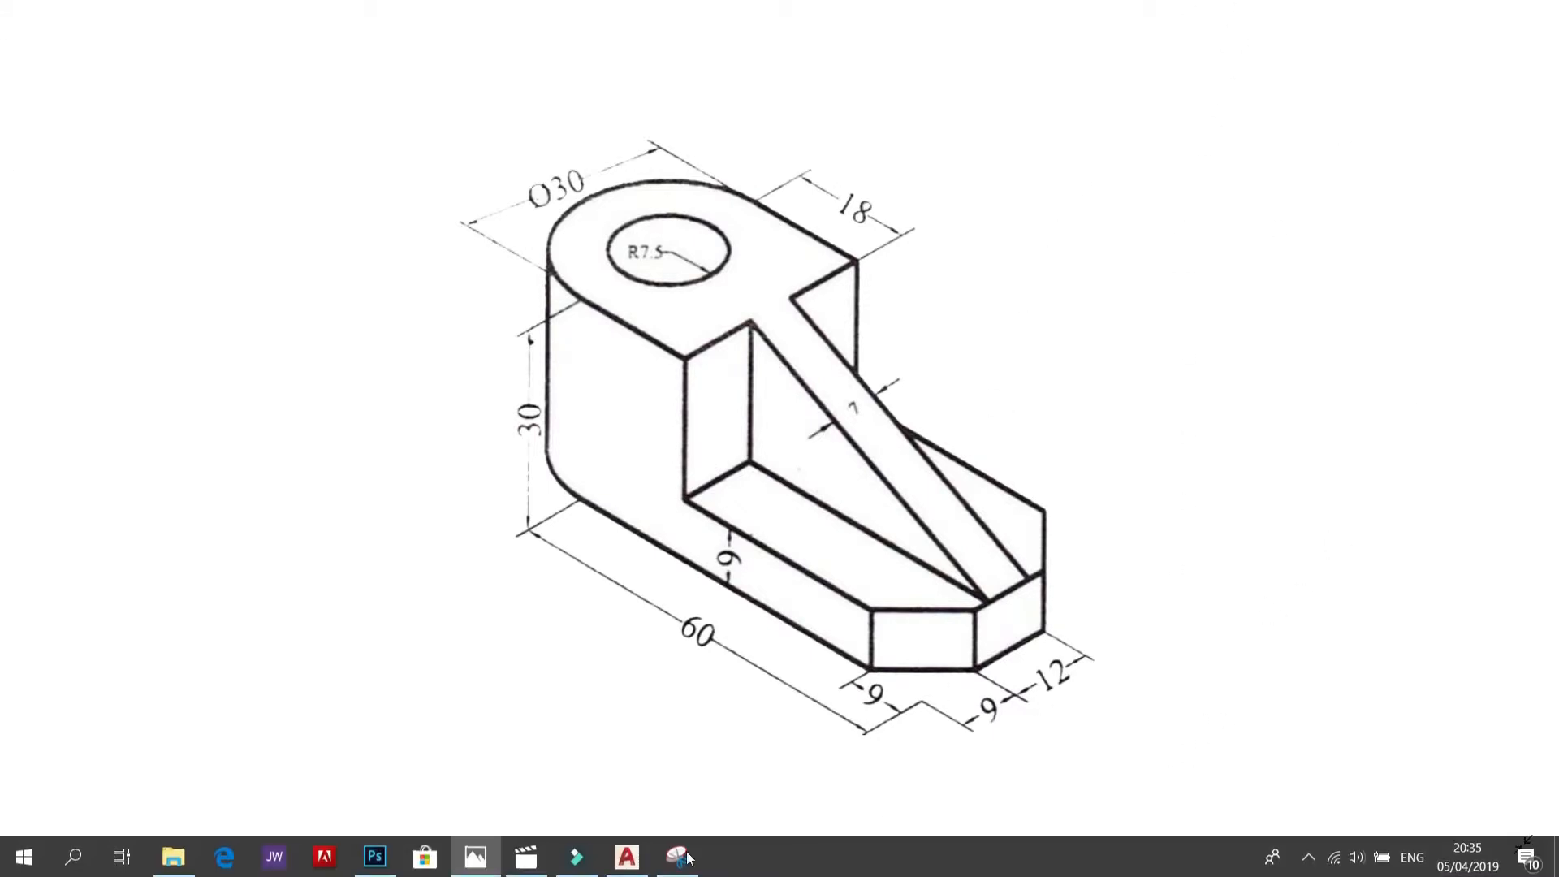
click(627, 856)
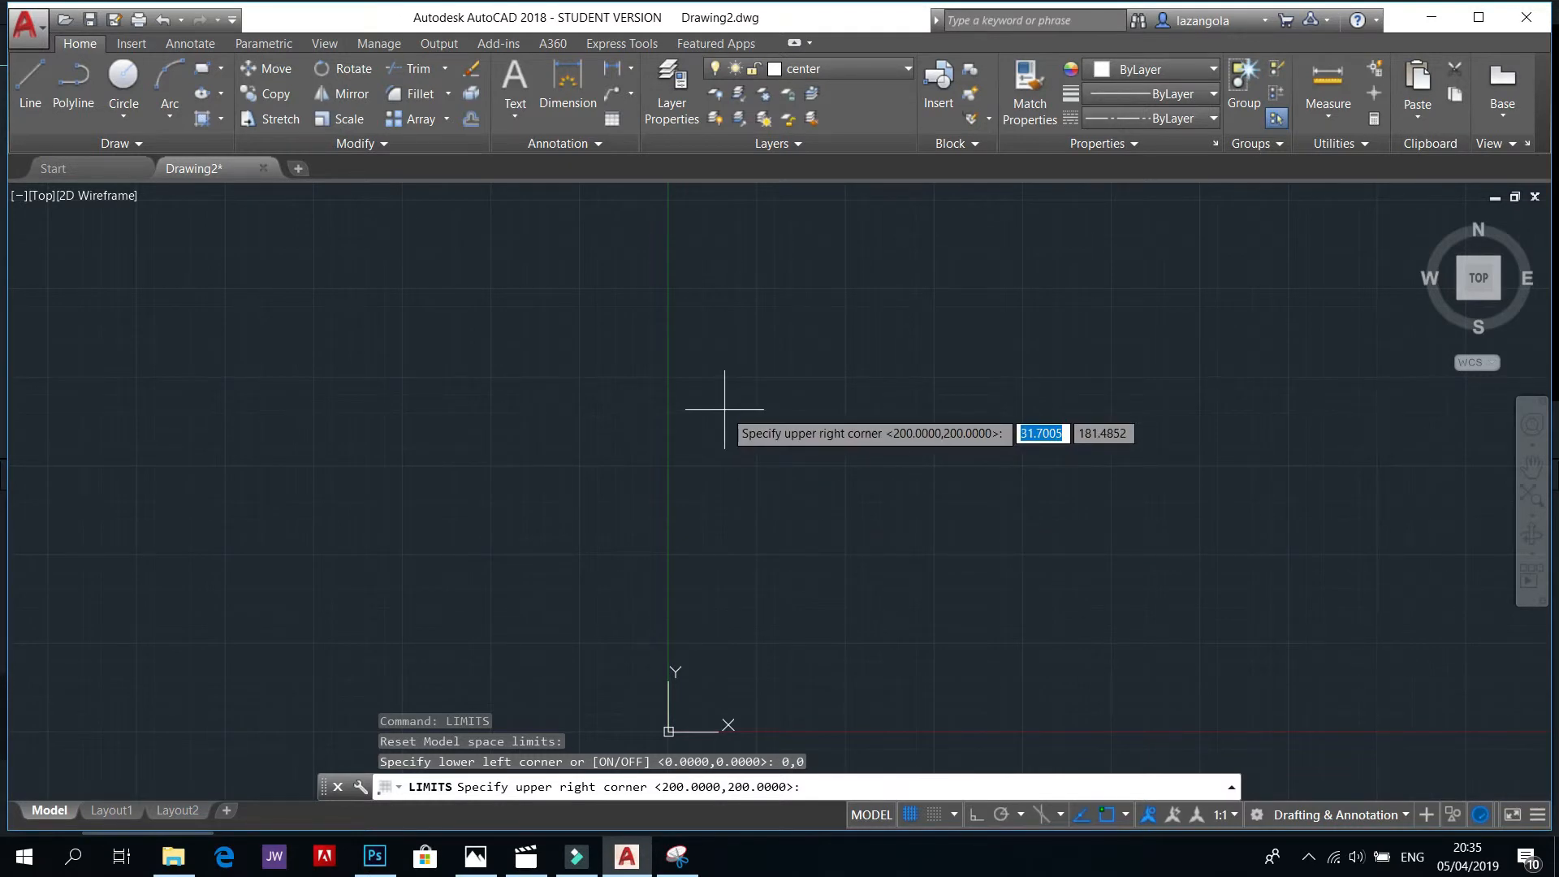
text(150)
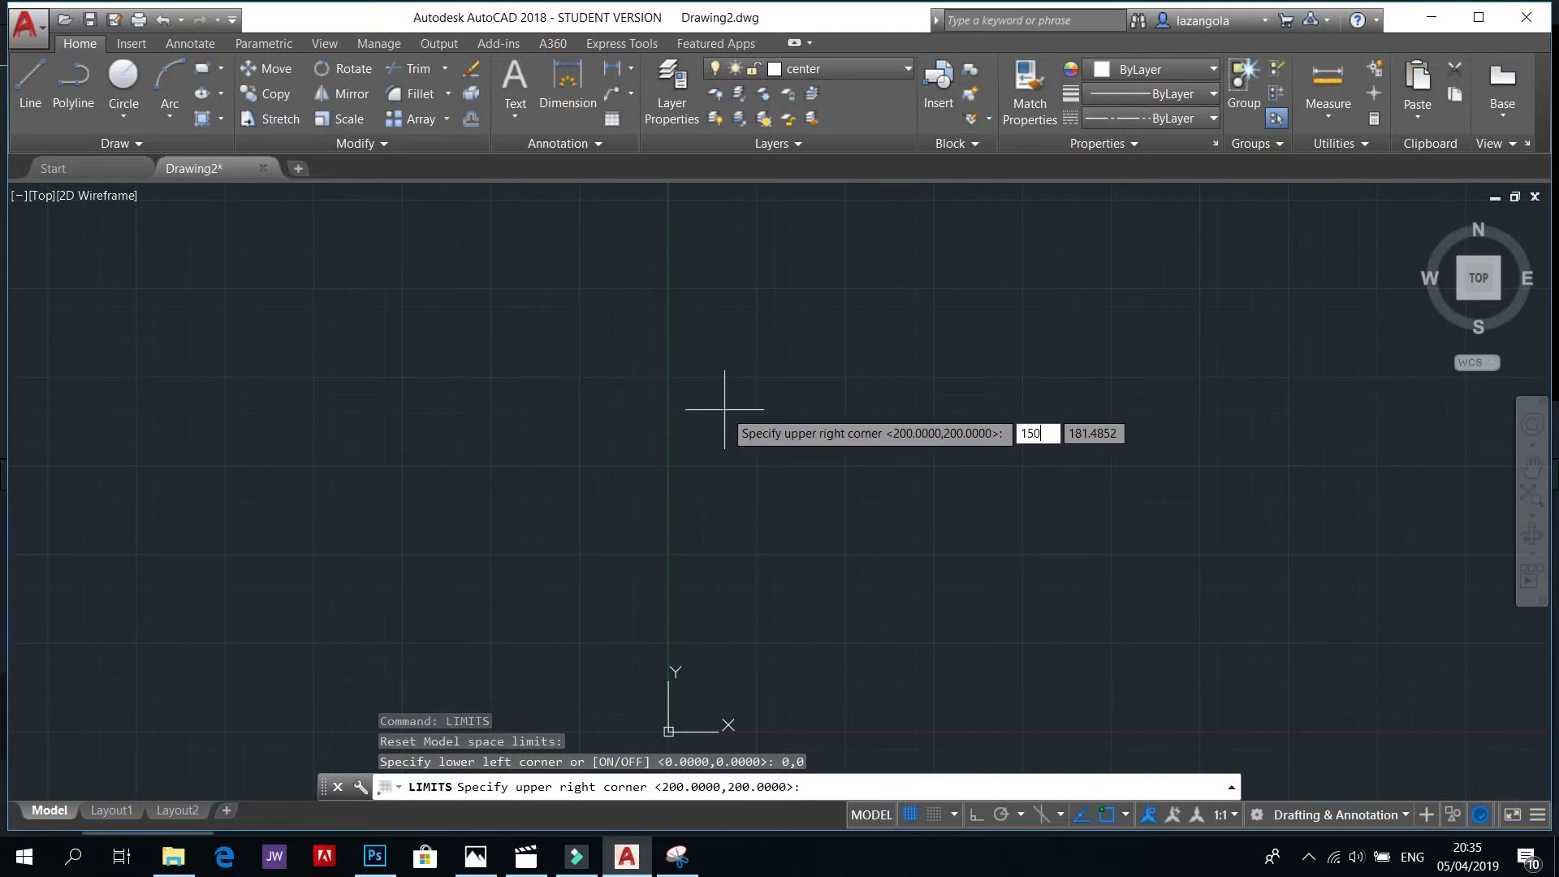
key(Tab)
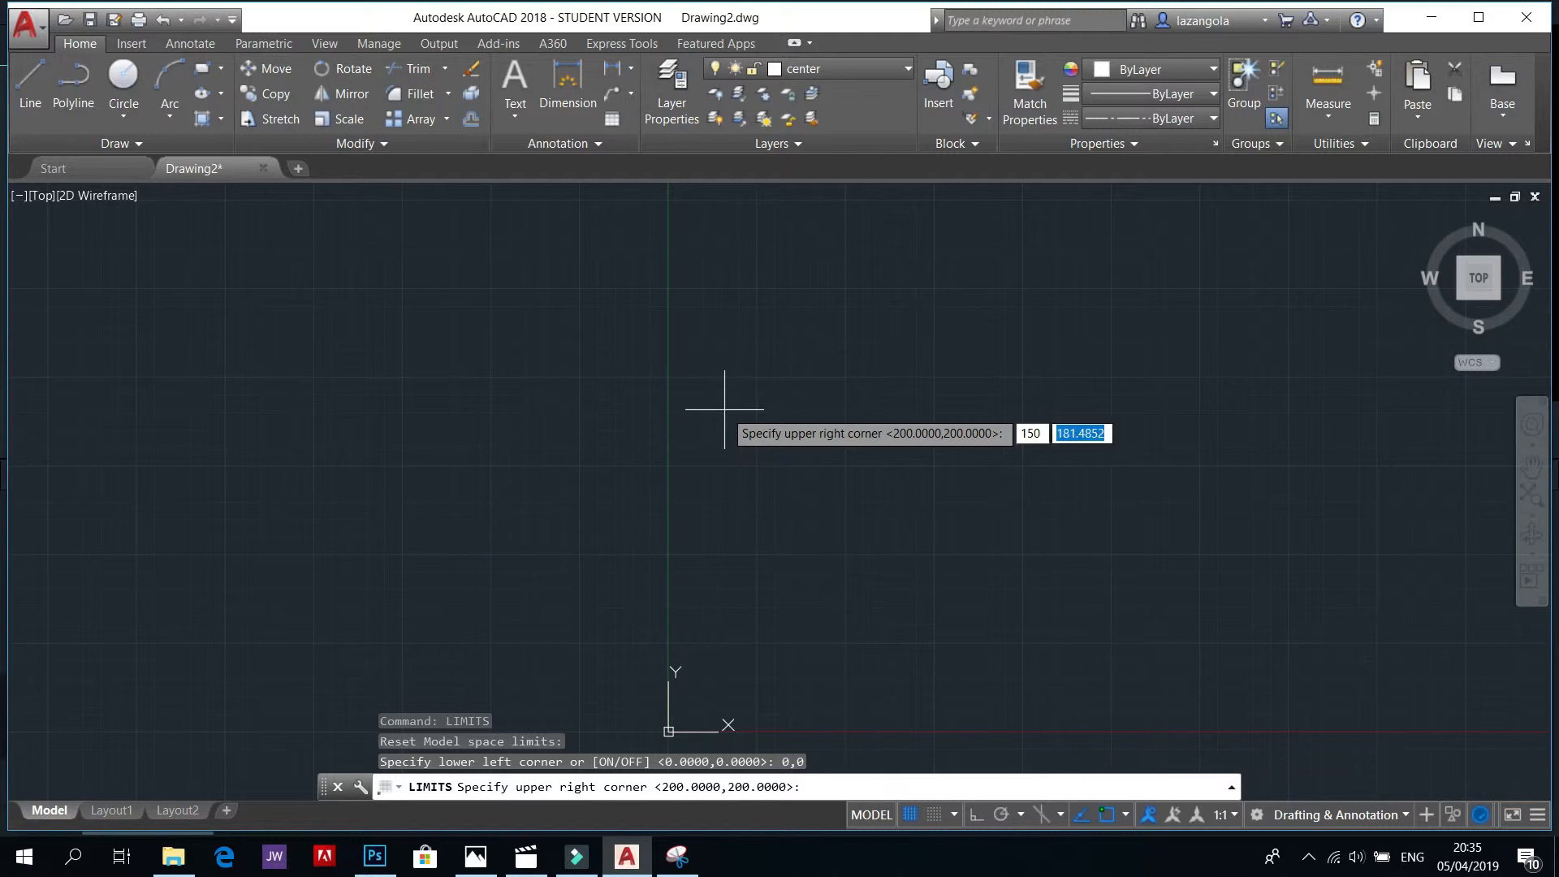
text(15)
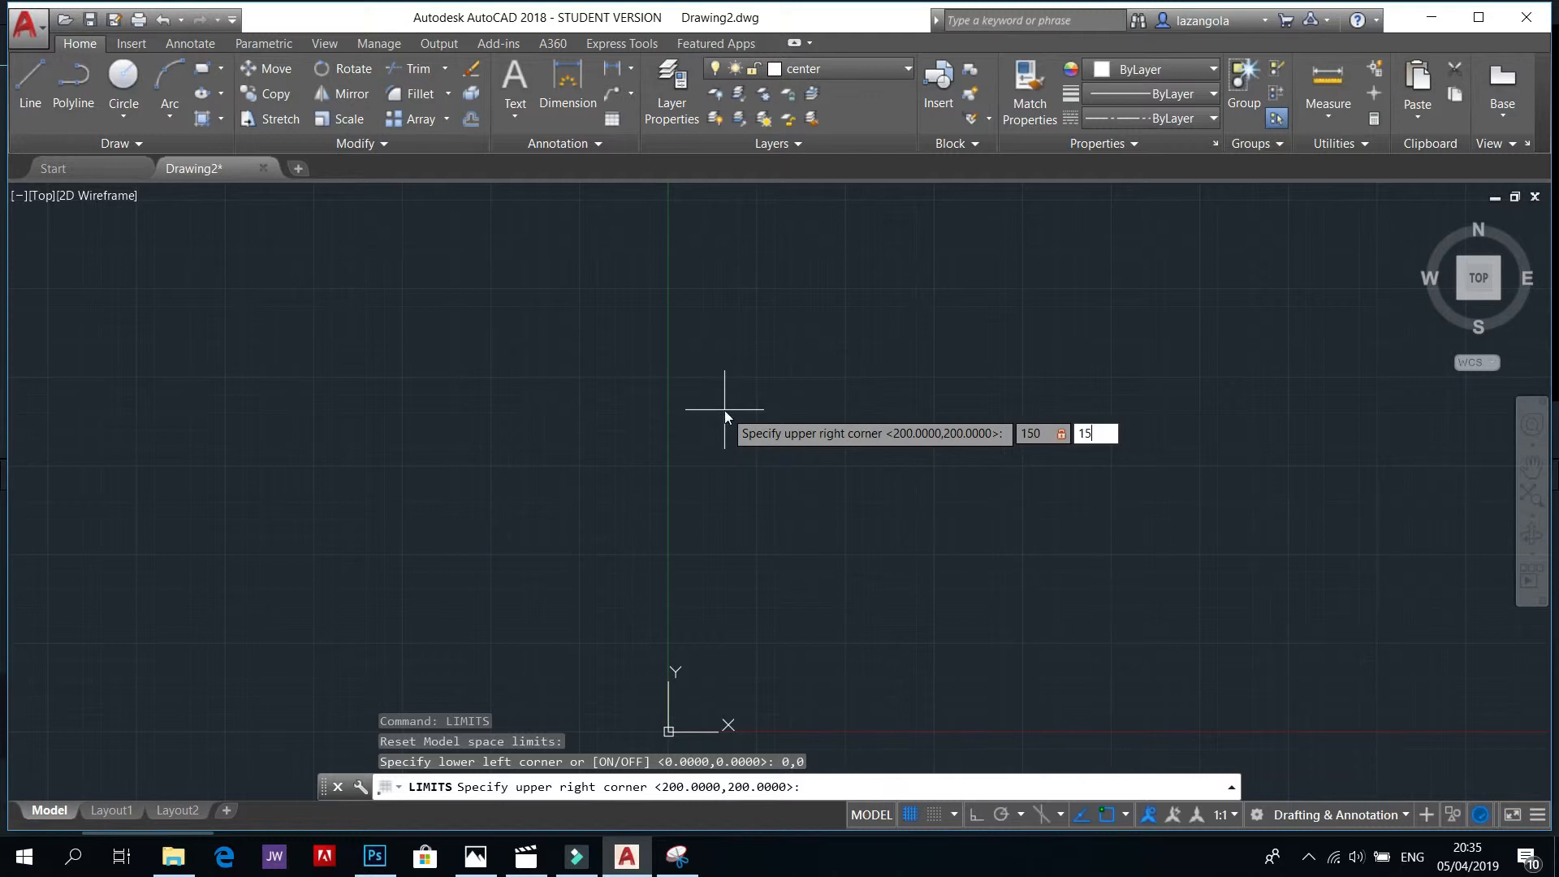
text(0)
key(Return)
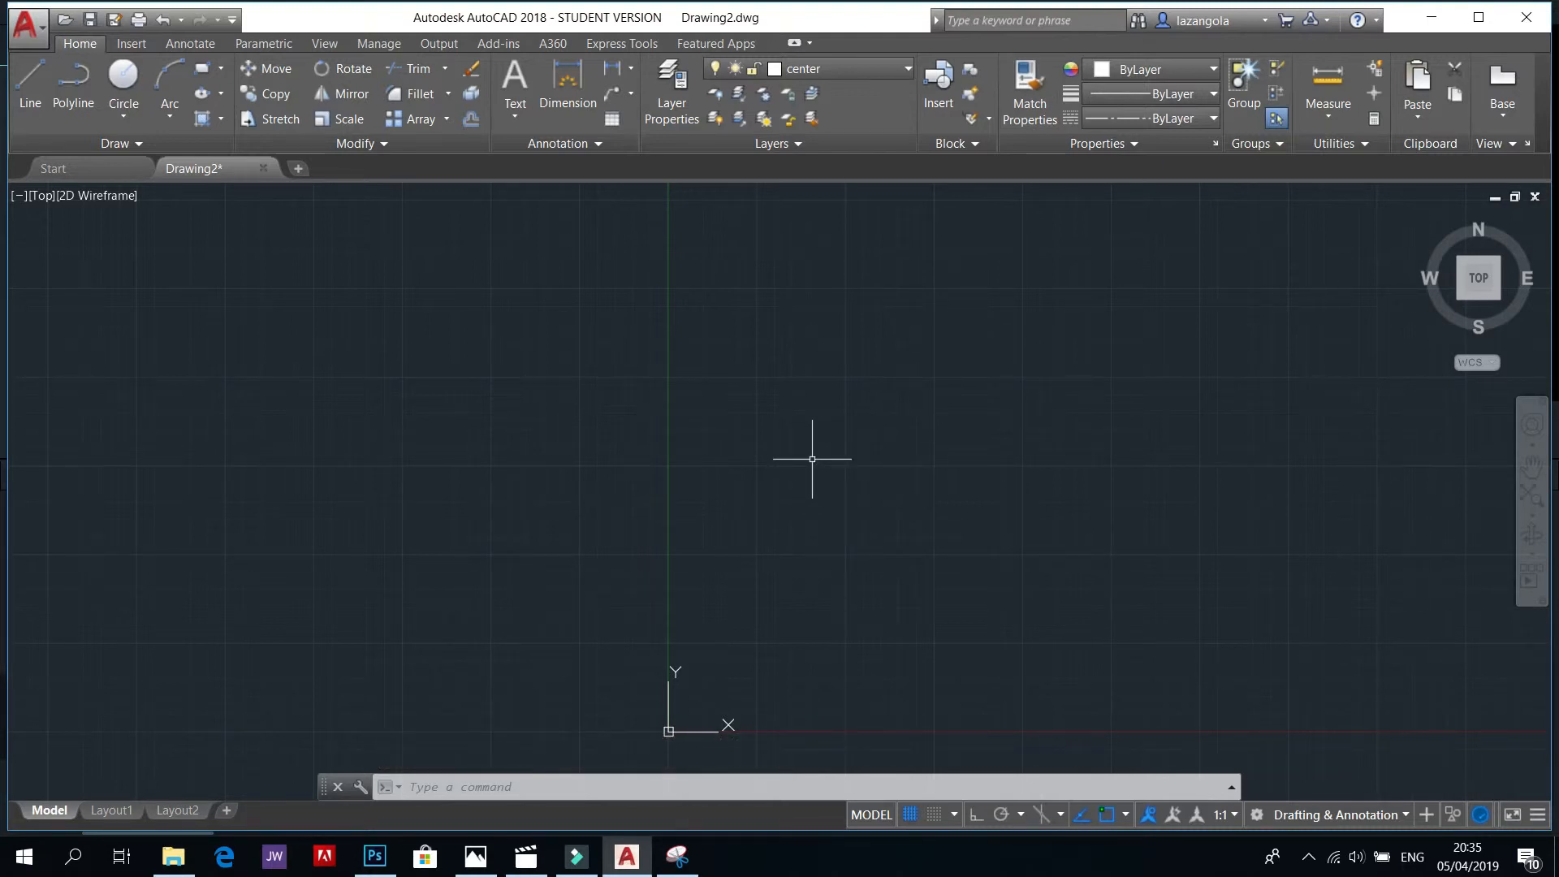
click(1532, 517)
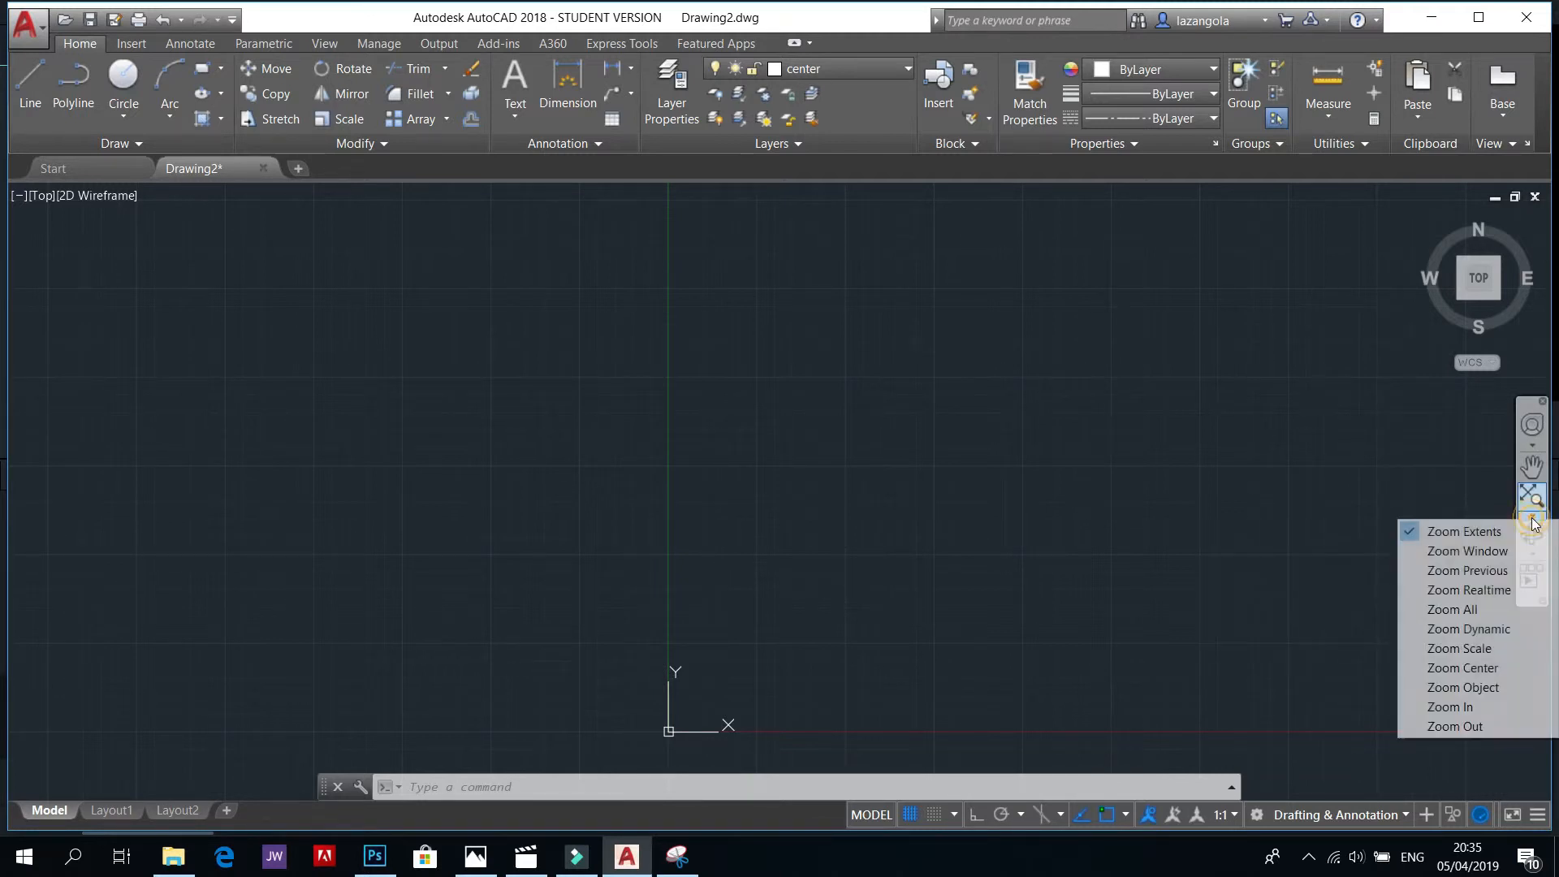
click(1452, 609)
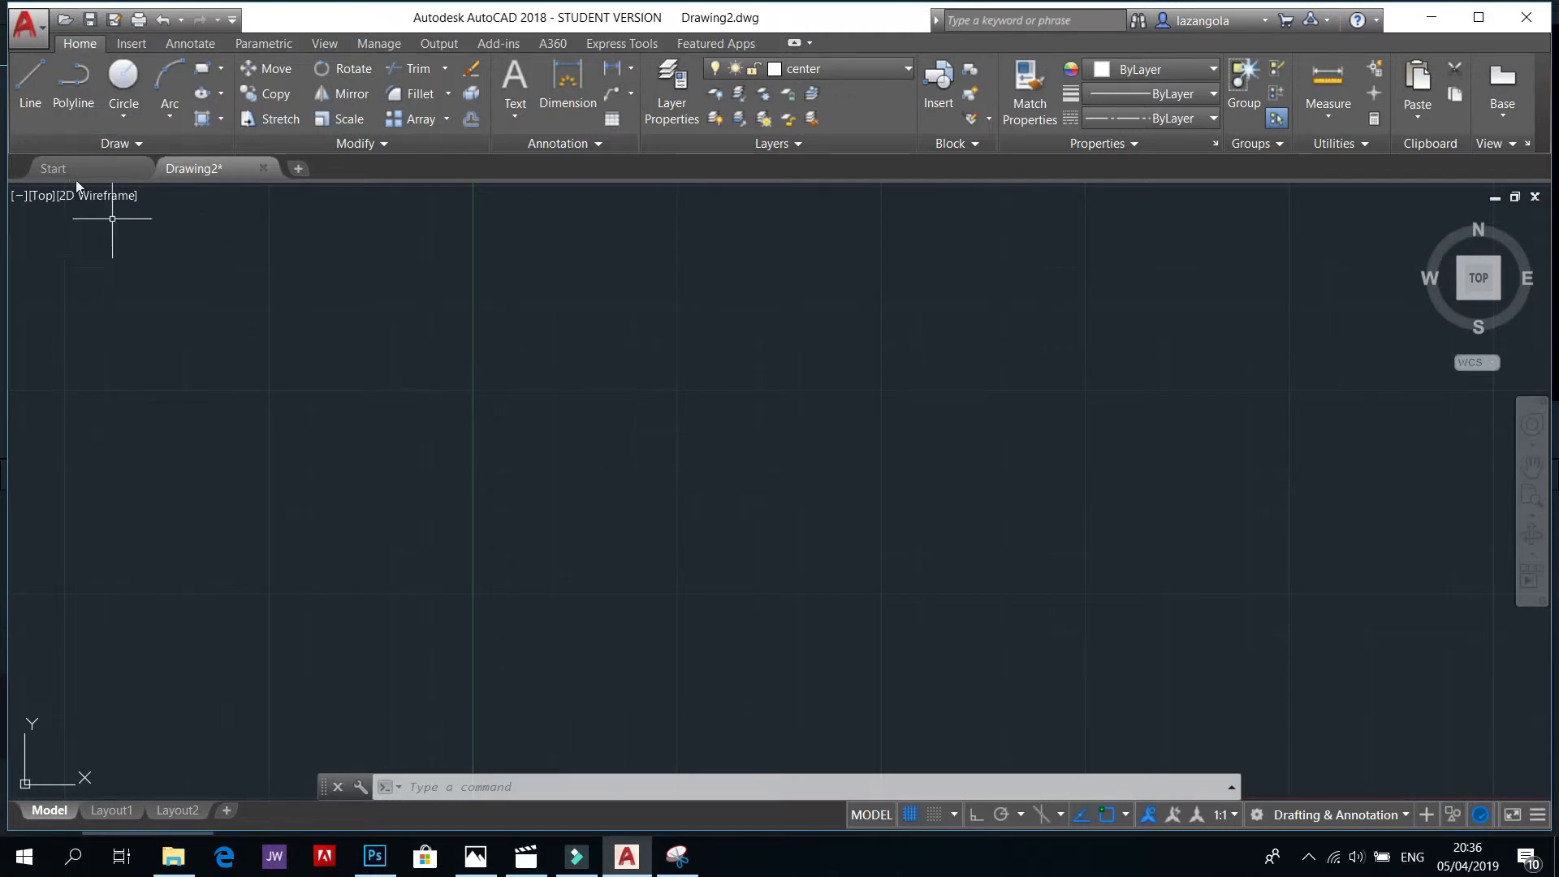
Step: Start a line with the Continuous linetype near the middle of the drawing area and compare its direction with Ortho mode on and off
click(24, 79)
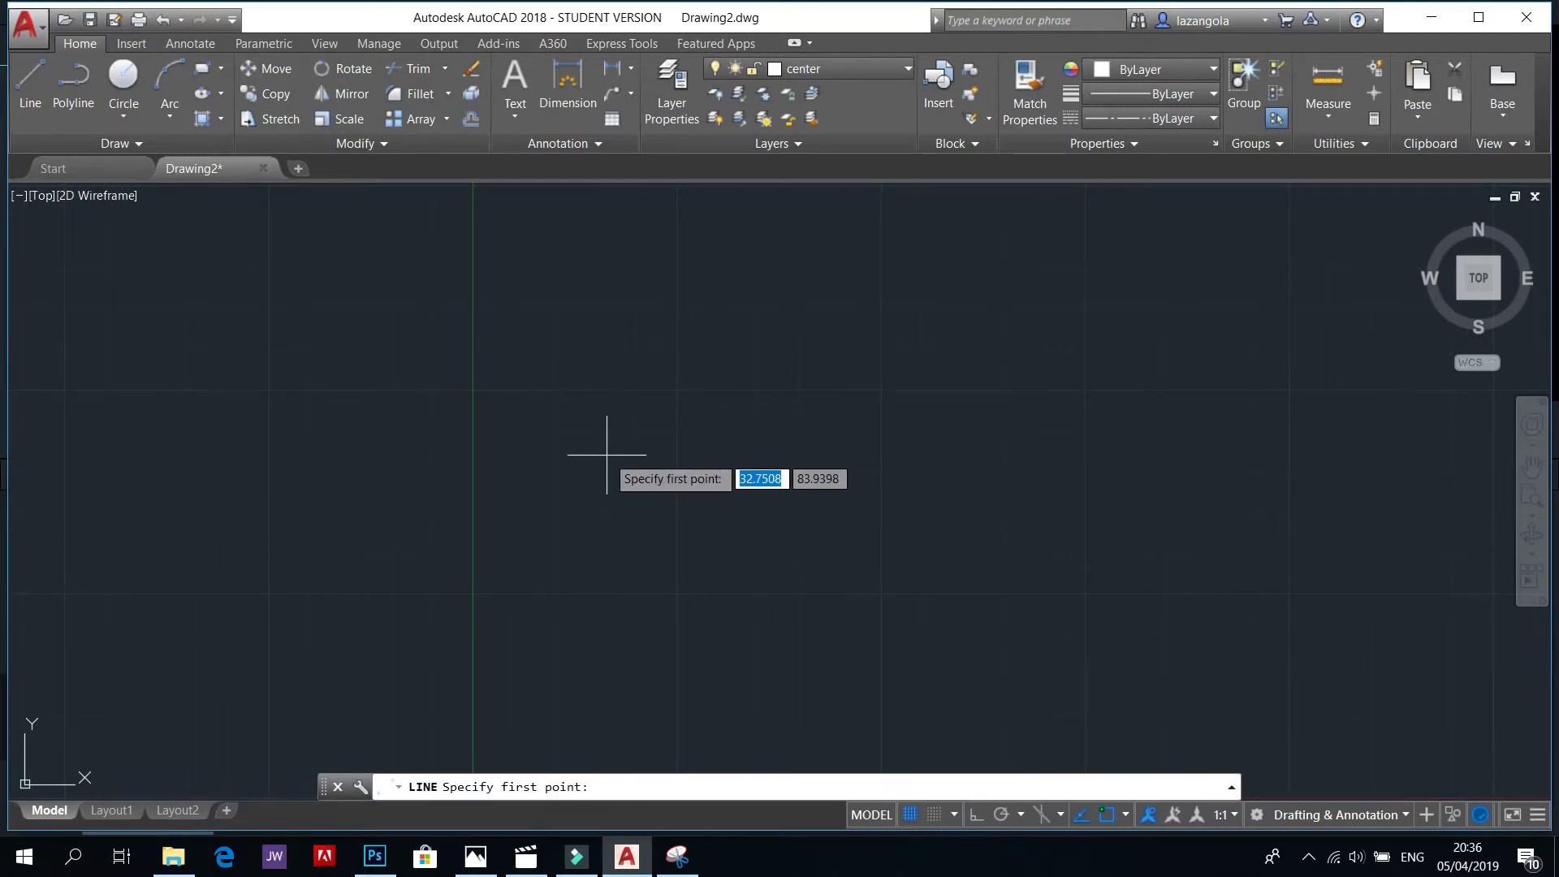
click(1190, 119)
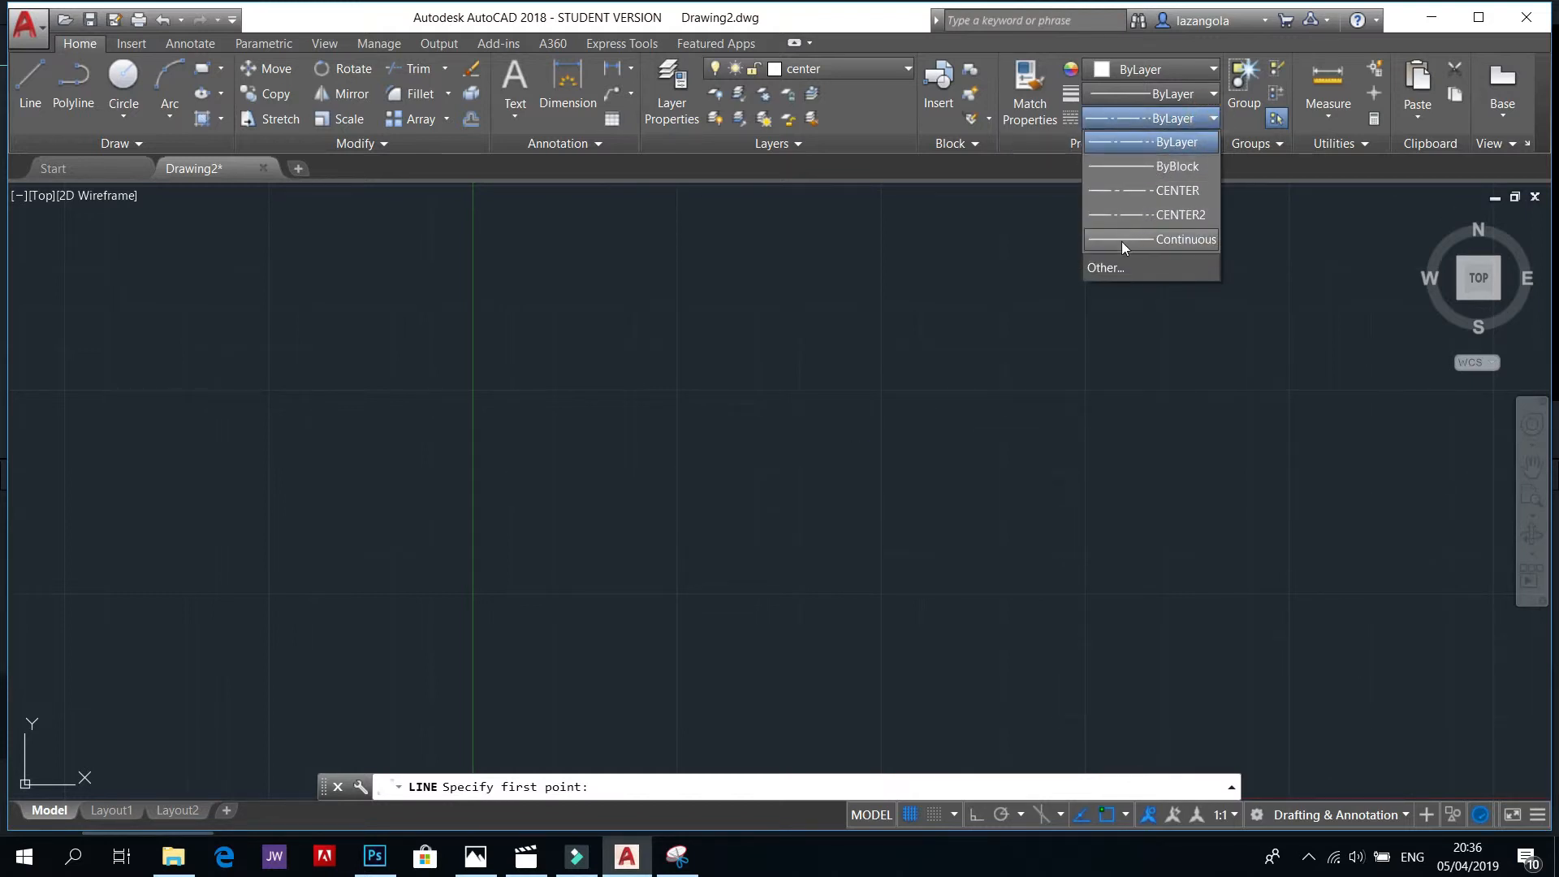
click(1122, 240)
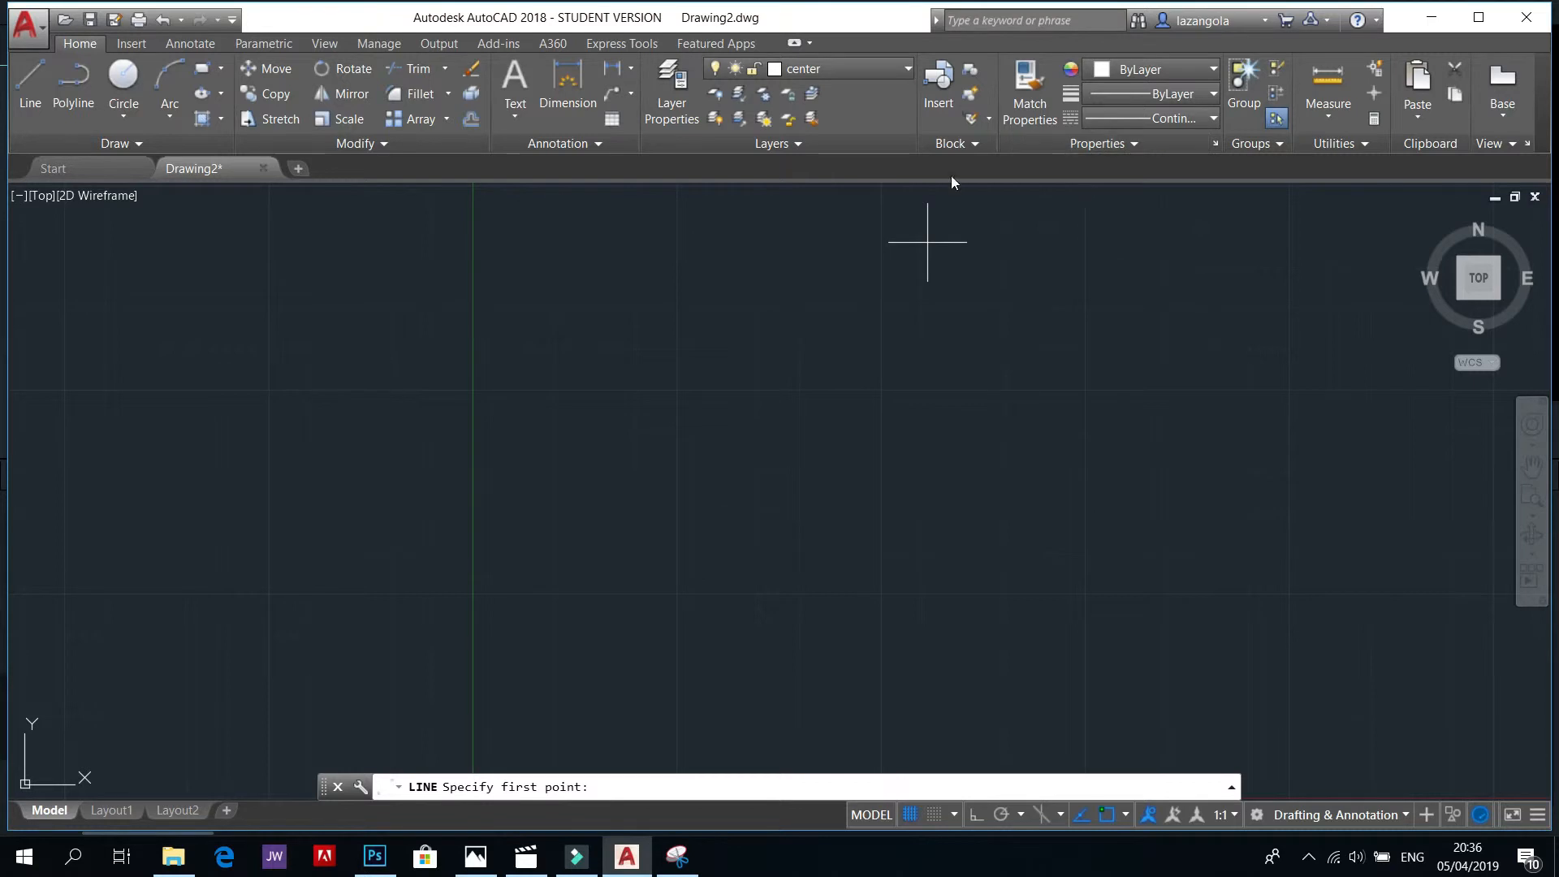
click(504, 477)
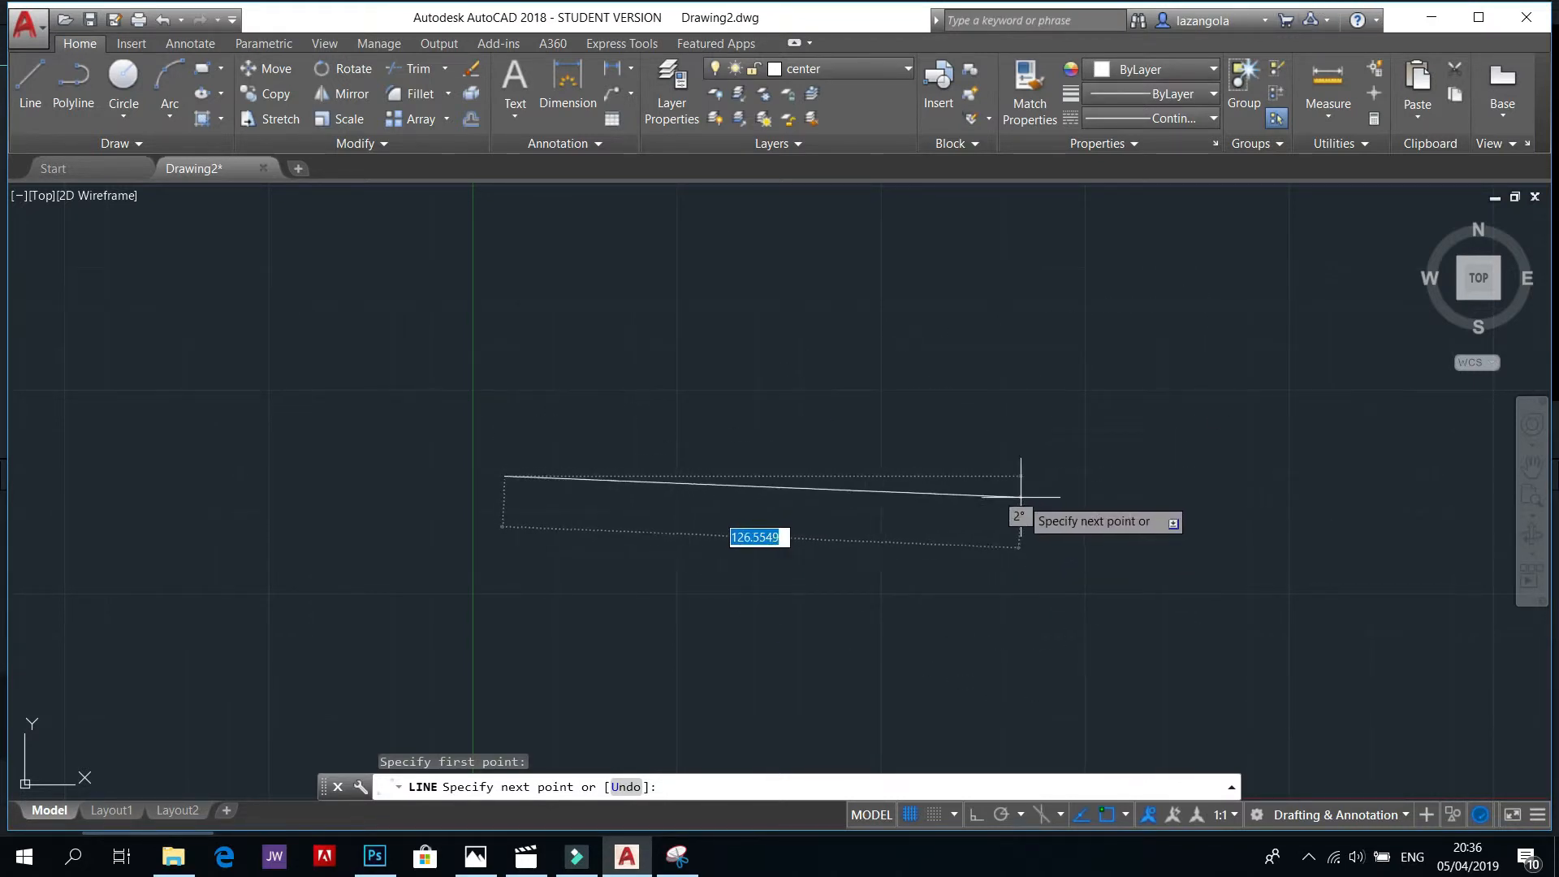
click(974, 816)
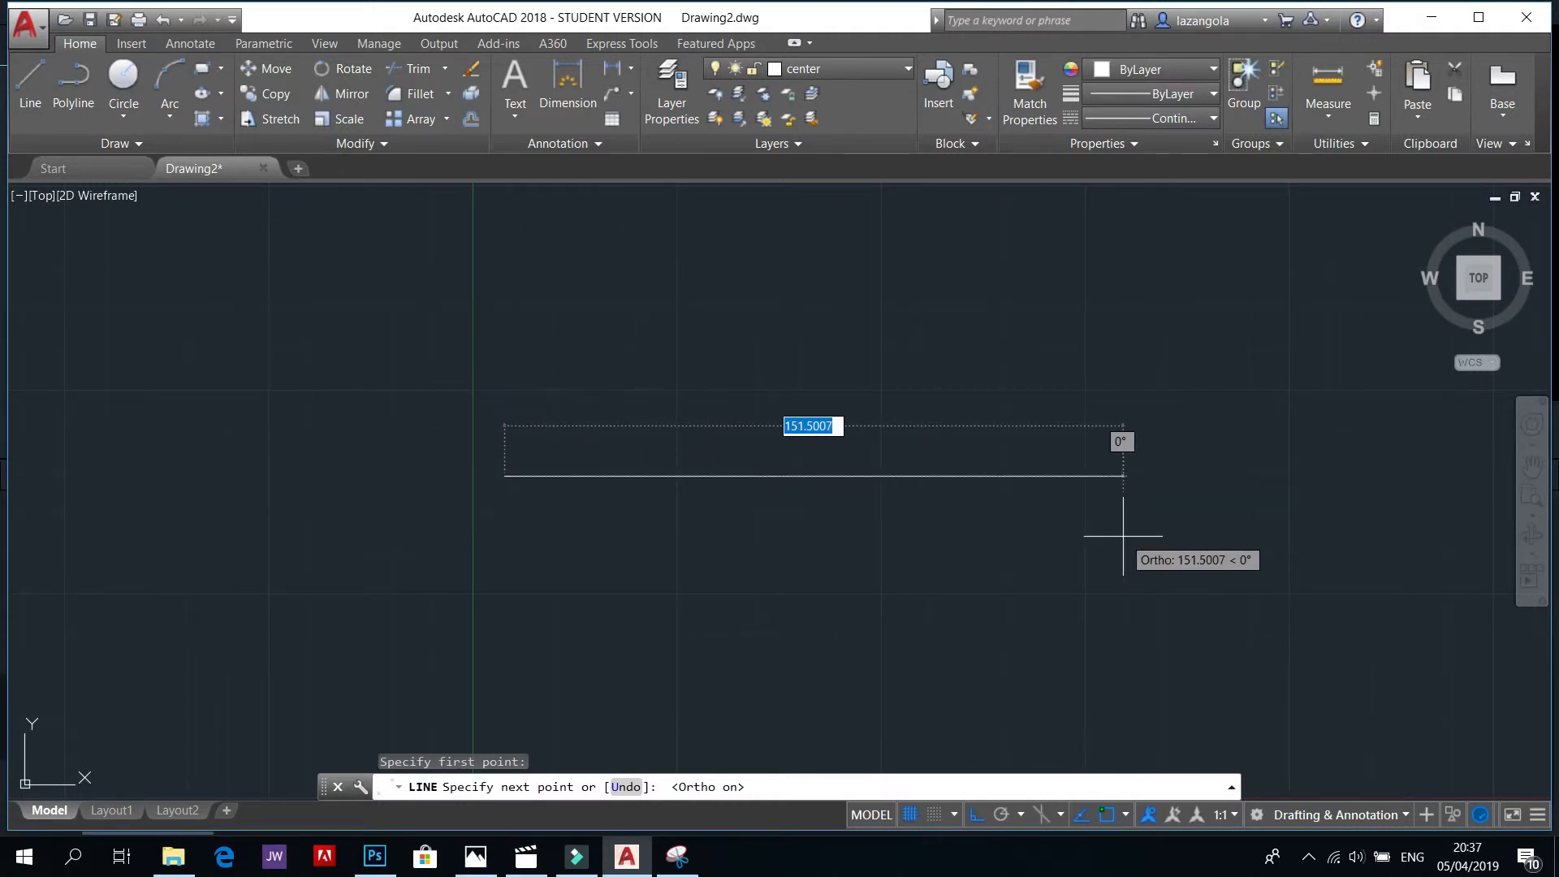
click(974, 820)
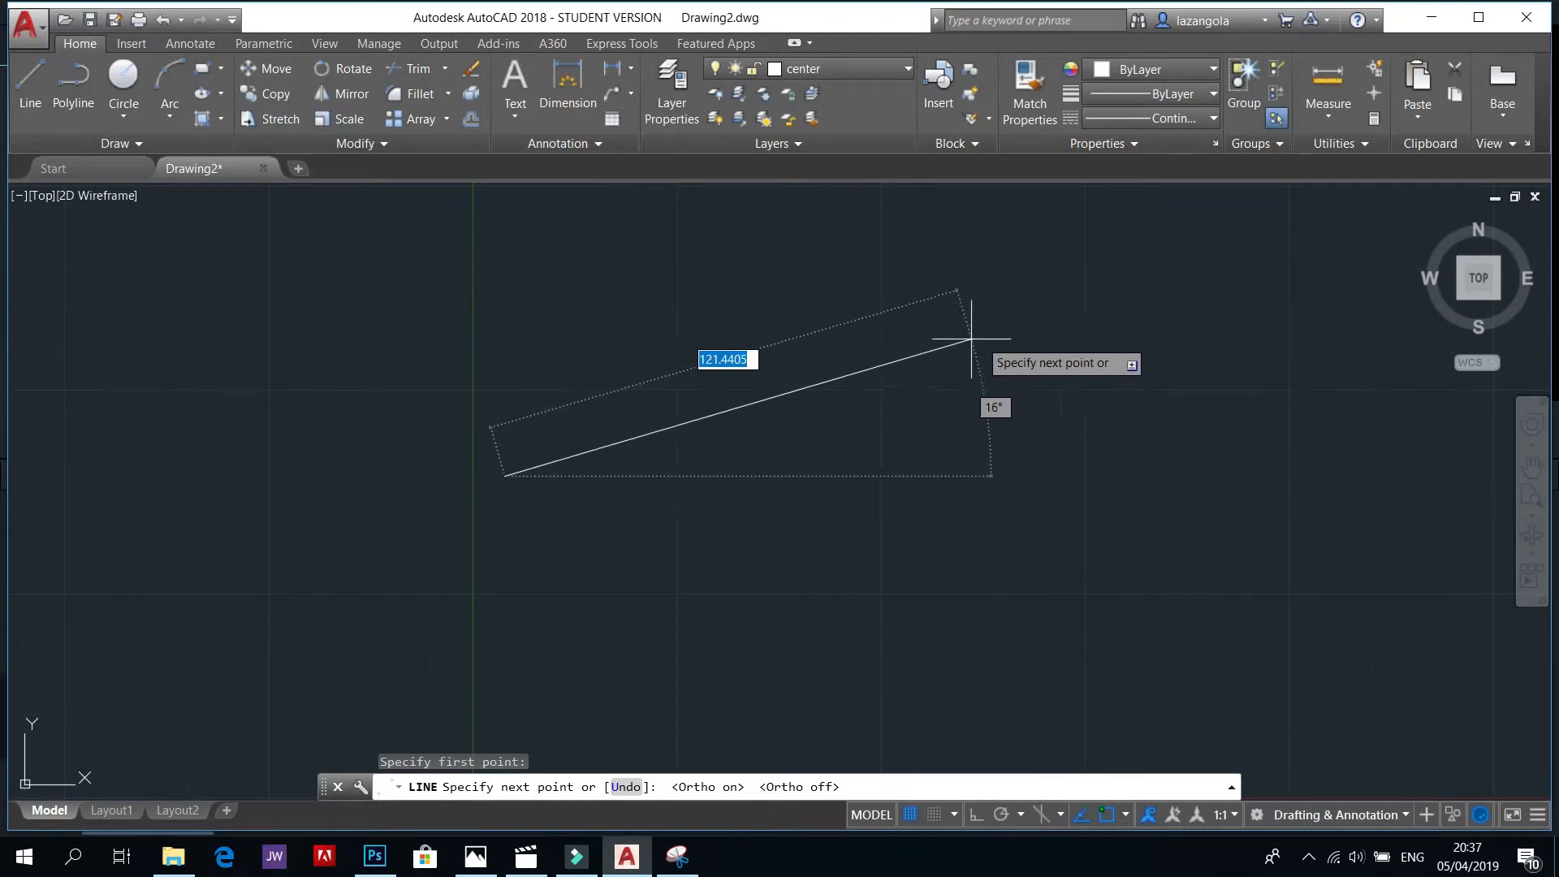
Step: Draw the first edge 100 long, rising at 30° from the chosen start point
text(100)
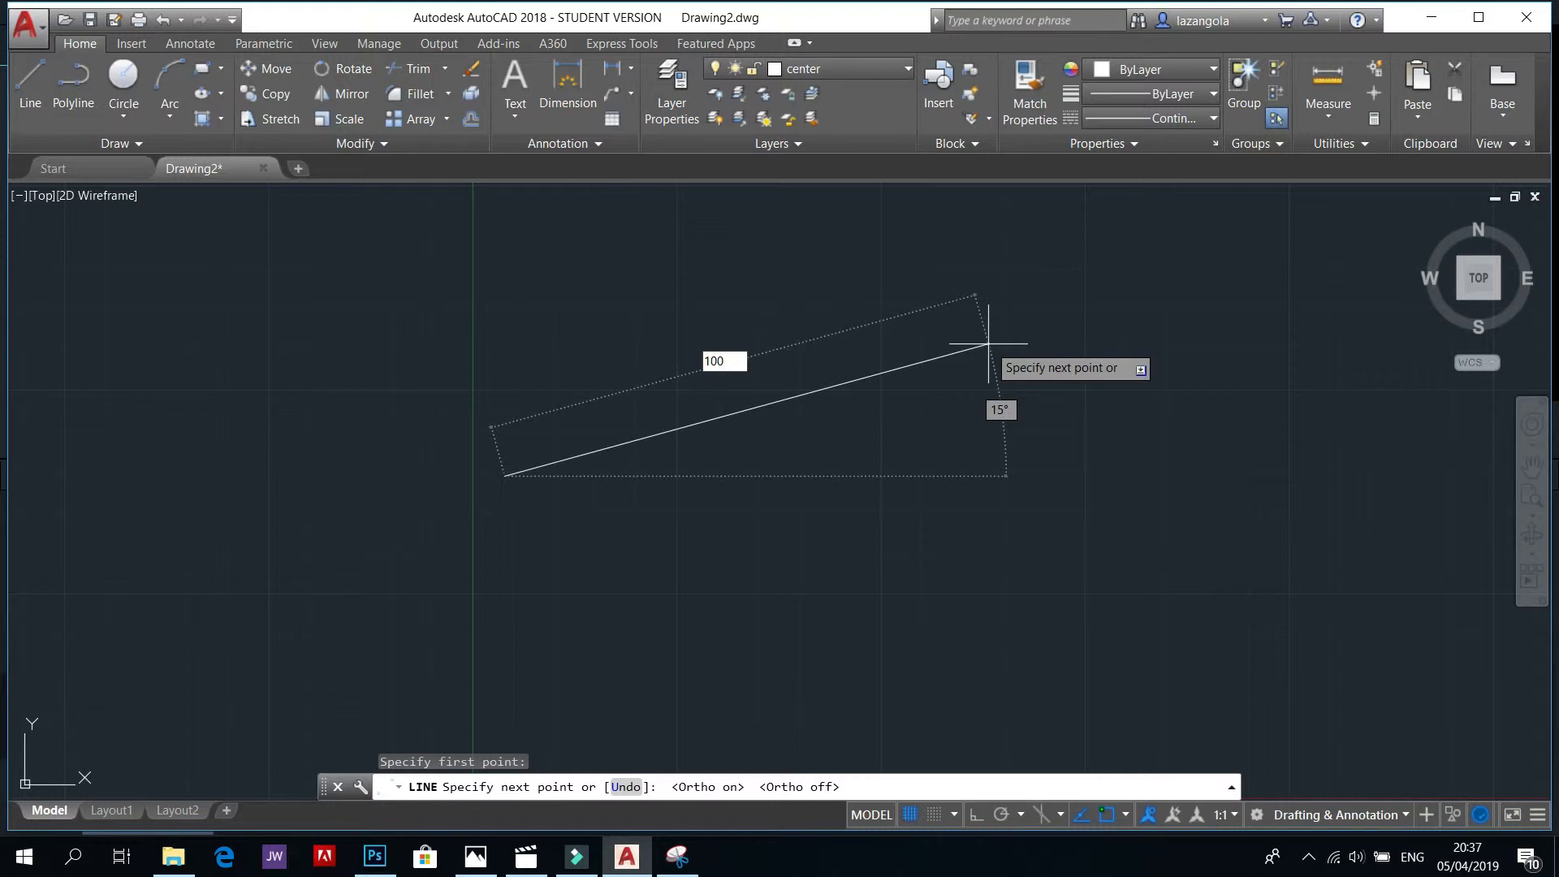
text(30)
key(BackSpace)
key(BackSpace)
key(Tab)
text(30)
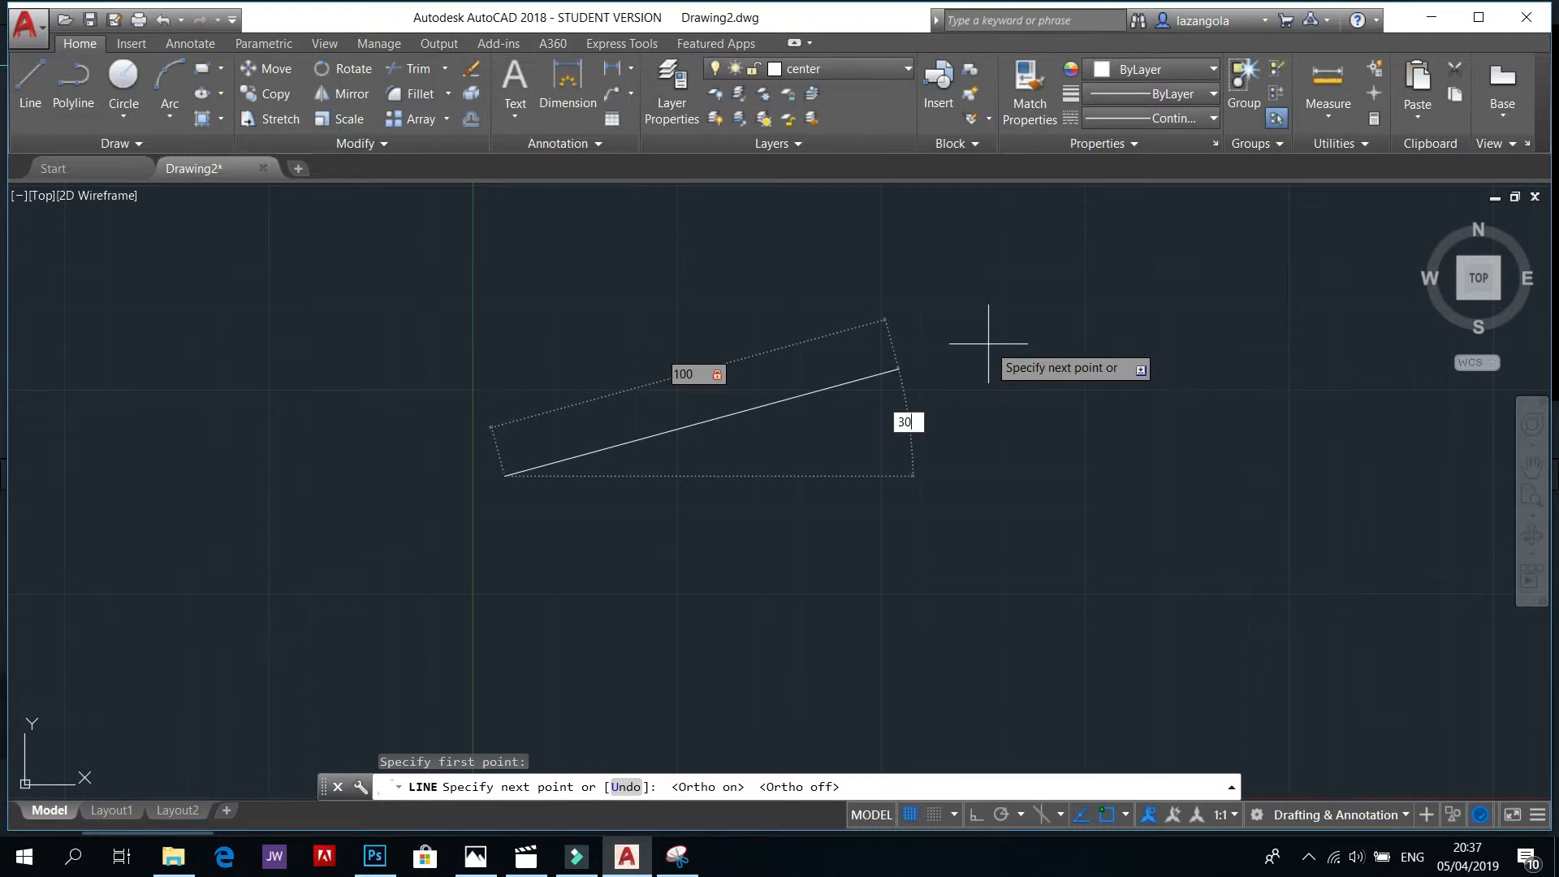
key(Return)
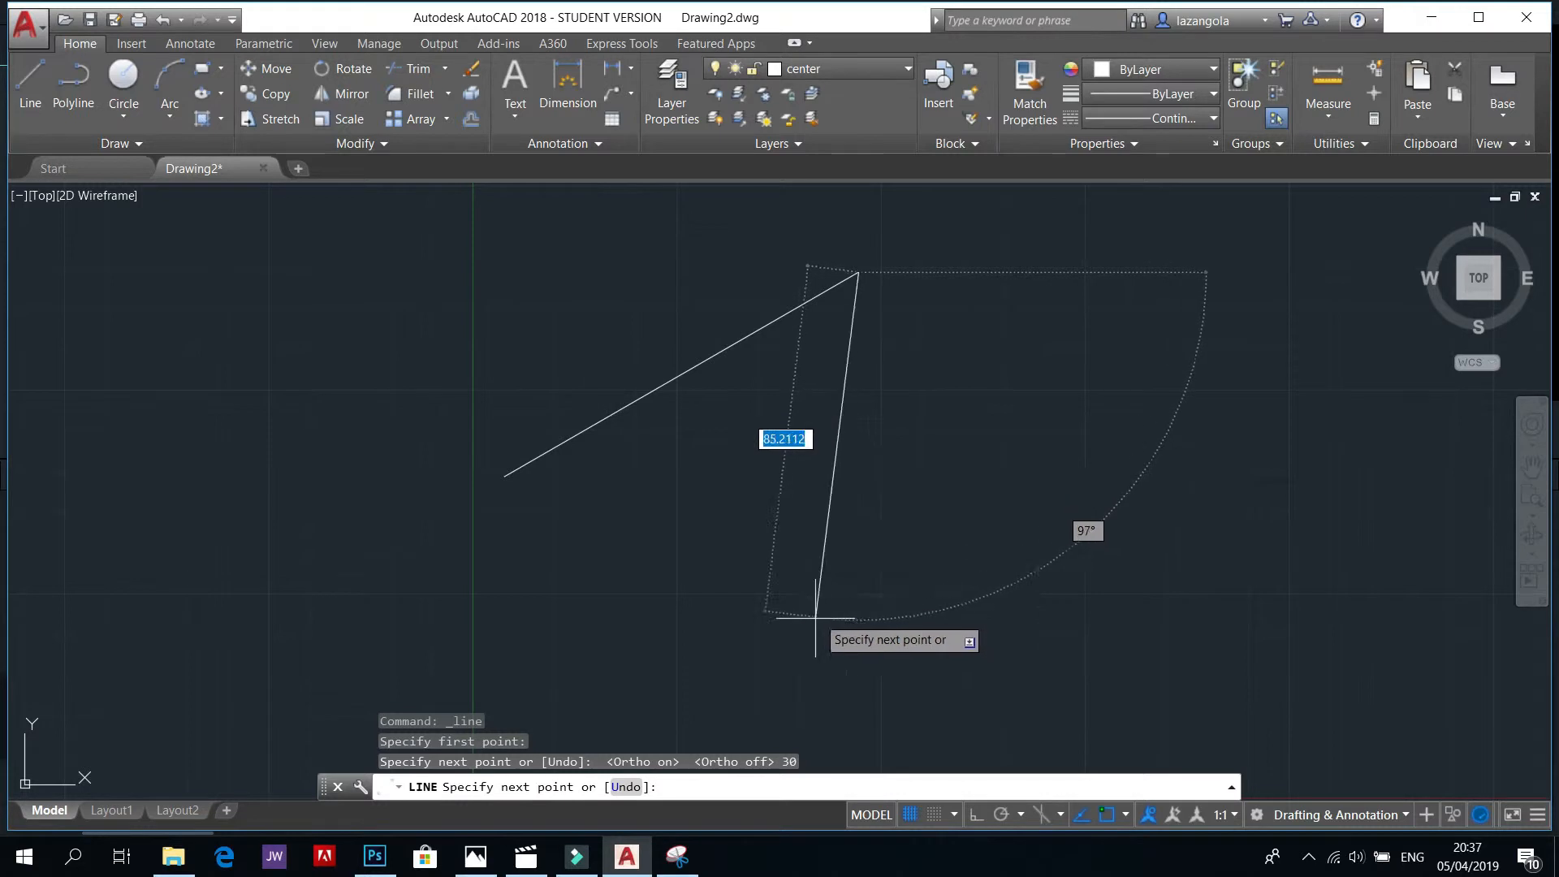
Step: Draw a vertical edge 100 long at 90° downward from the upper end of the sloping edge
text(100)
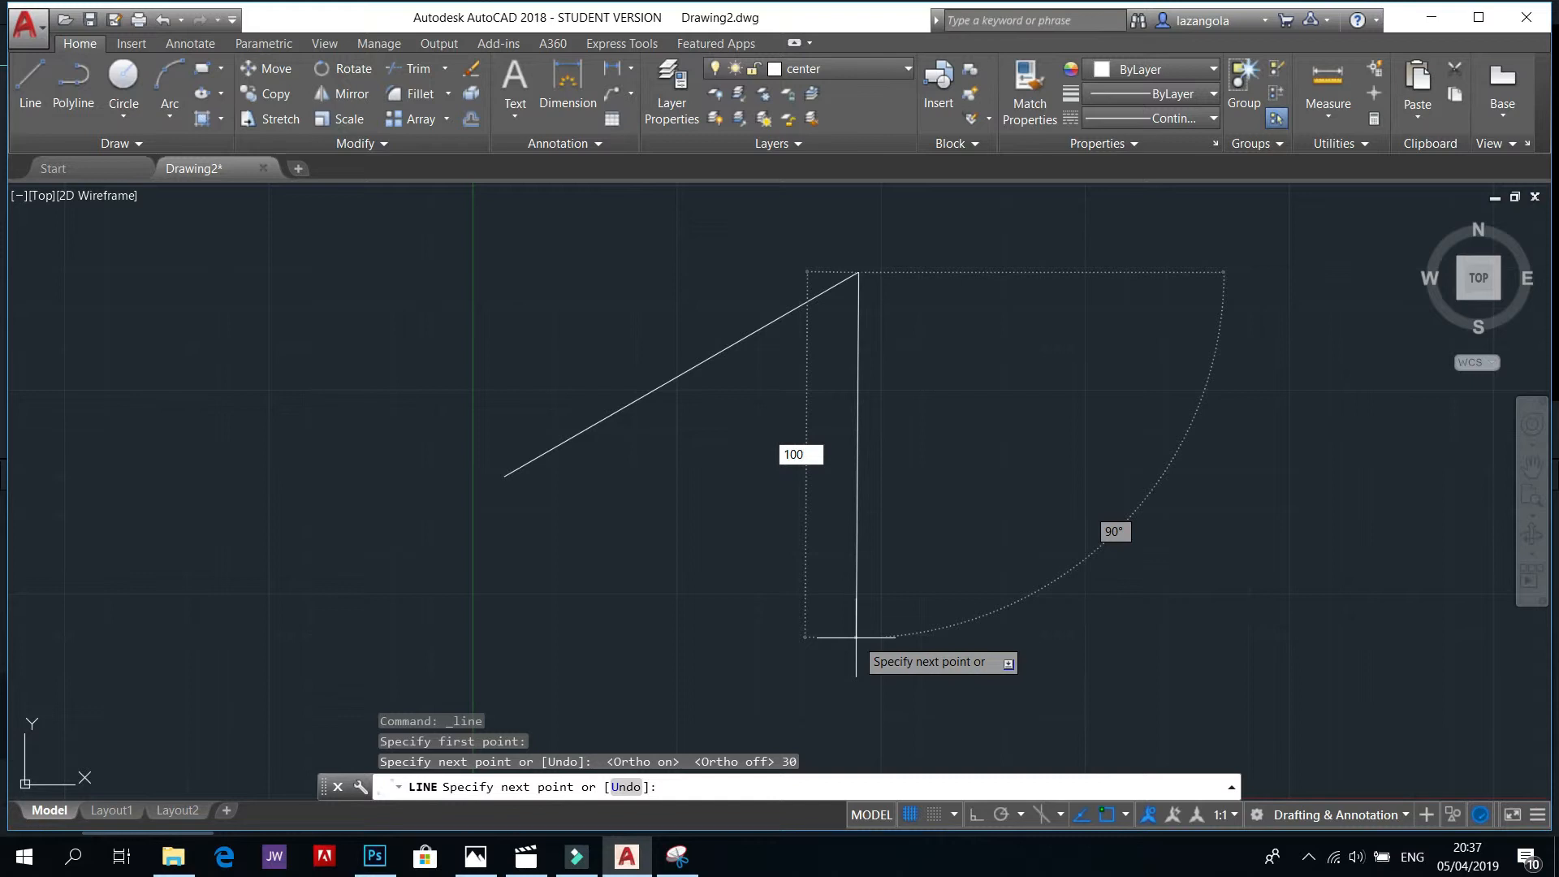
key(Tab)
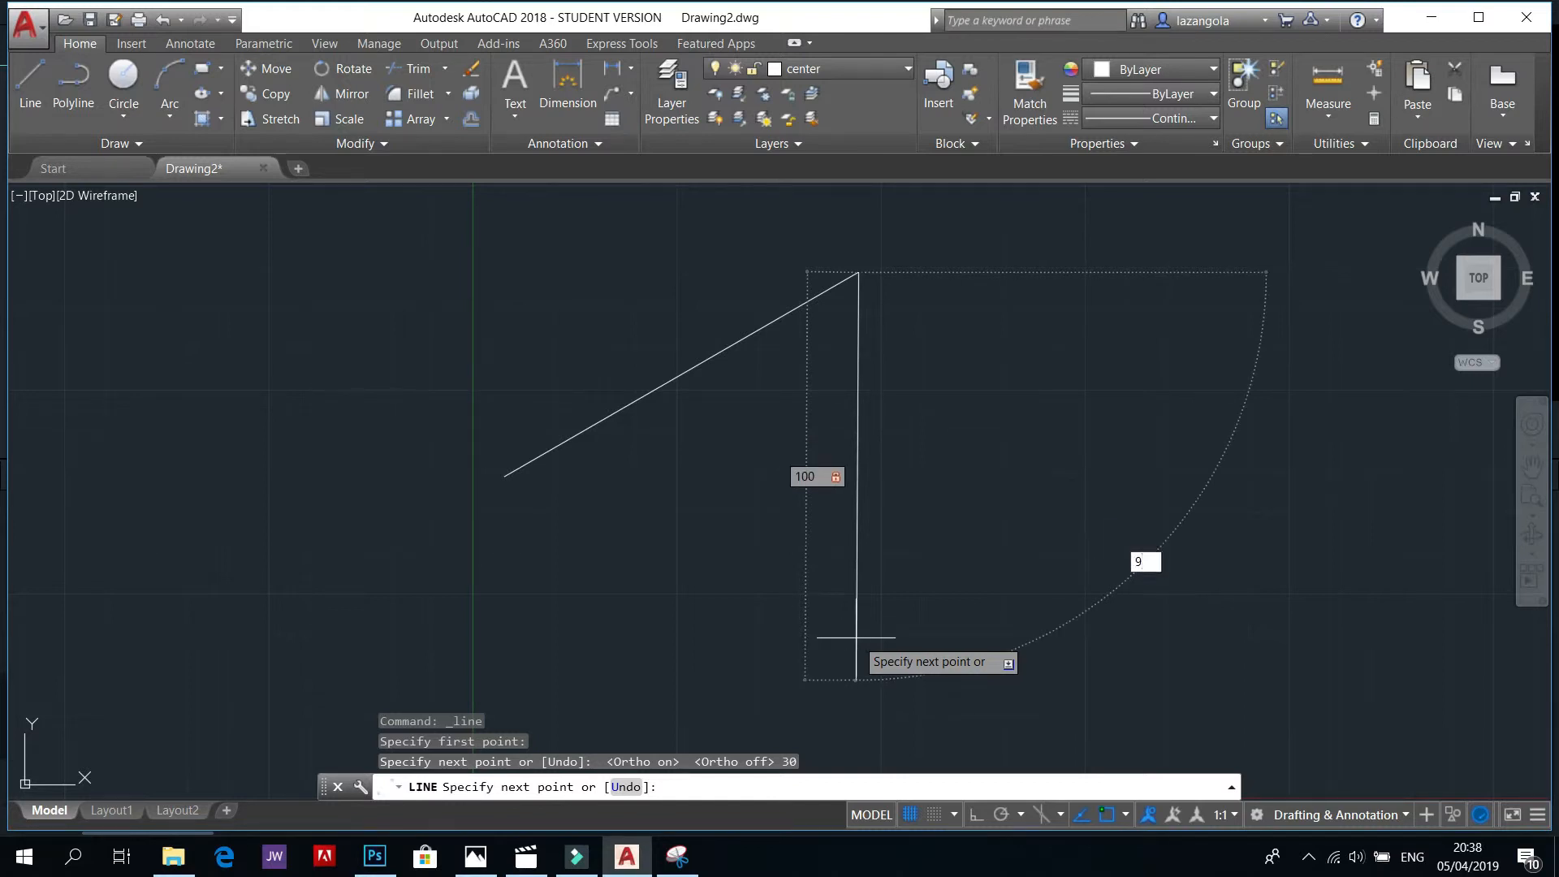
key(Return)
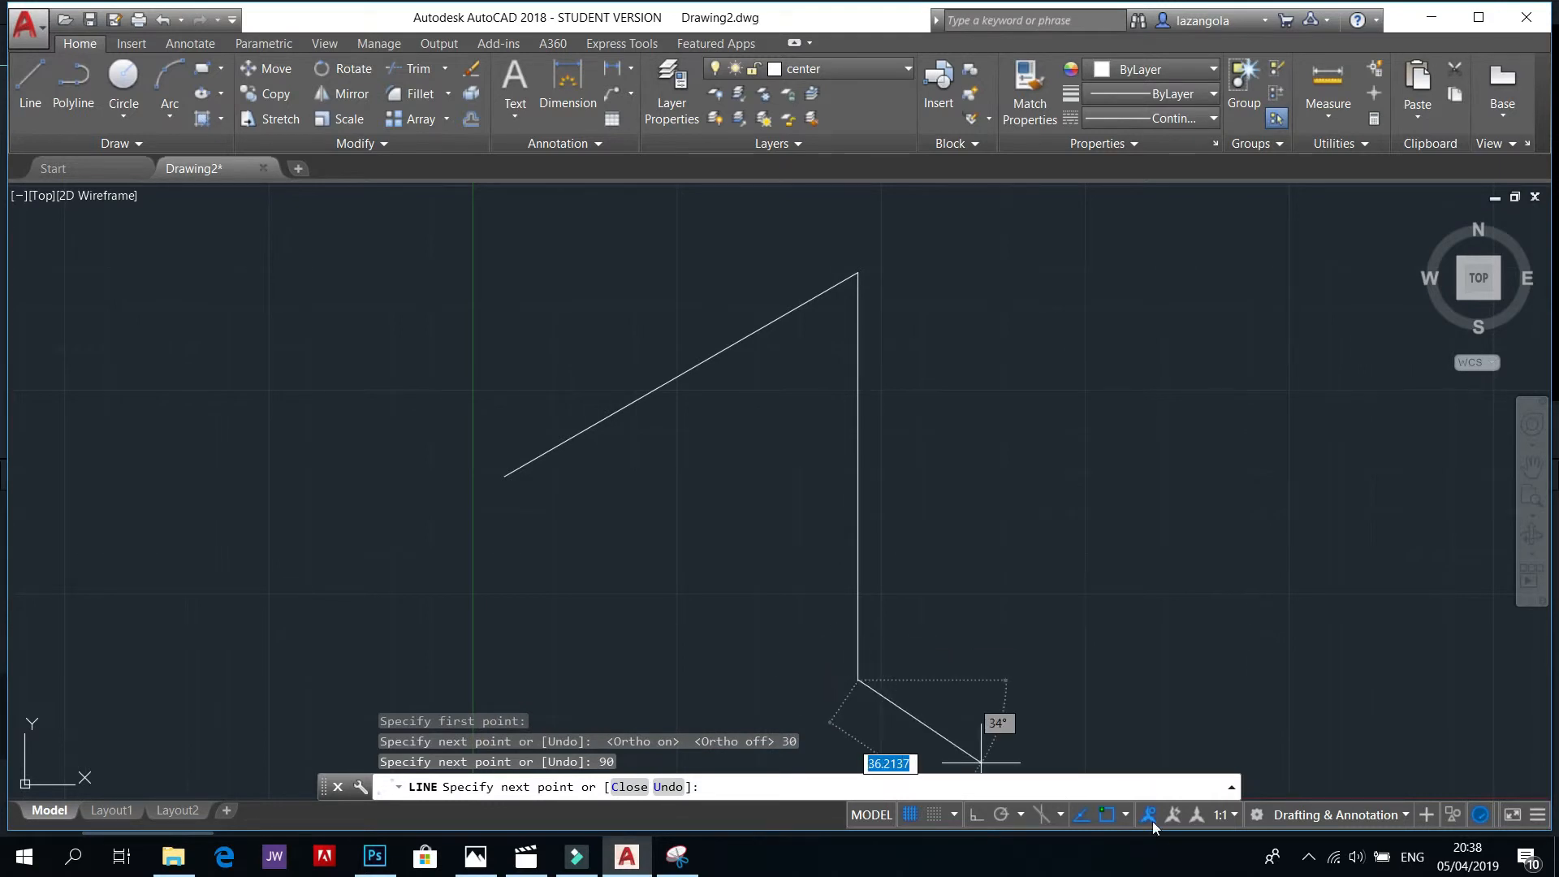
Step: Switch object snap off, clear its Center and Midpoint modes, and close the outline back to its first point
click(1105, 814)
click(1124, 815)
click(1104, 490)
click(1105, 466)
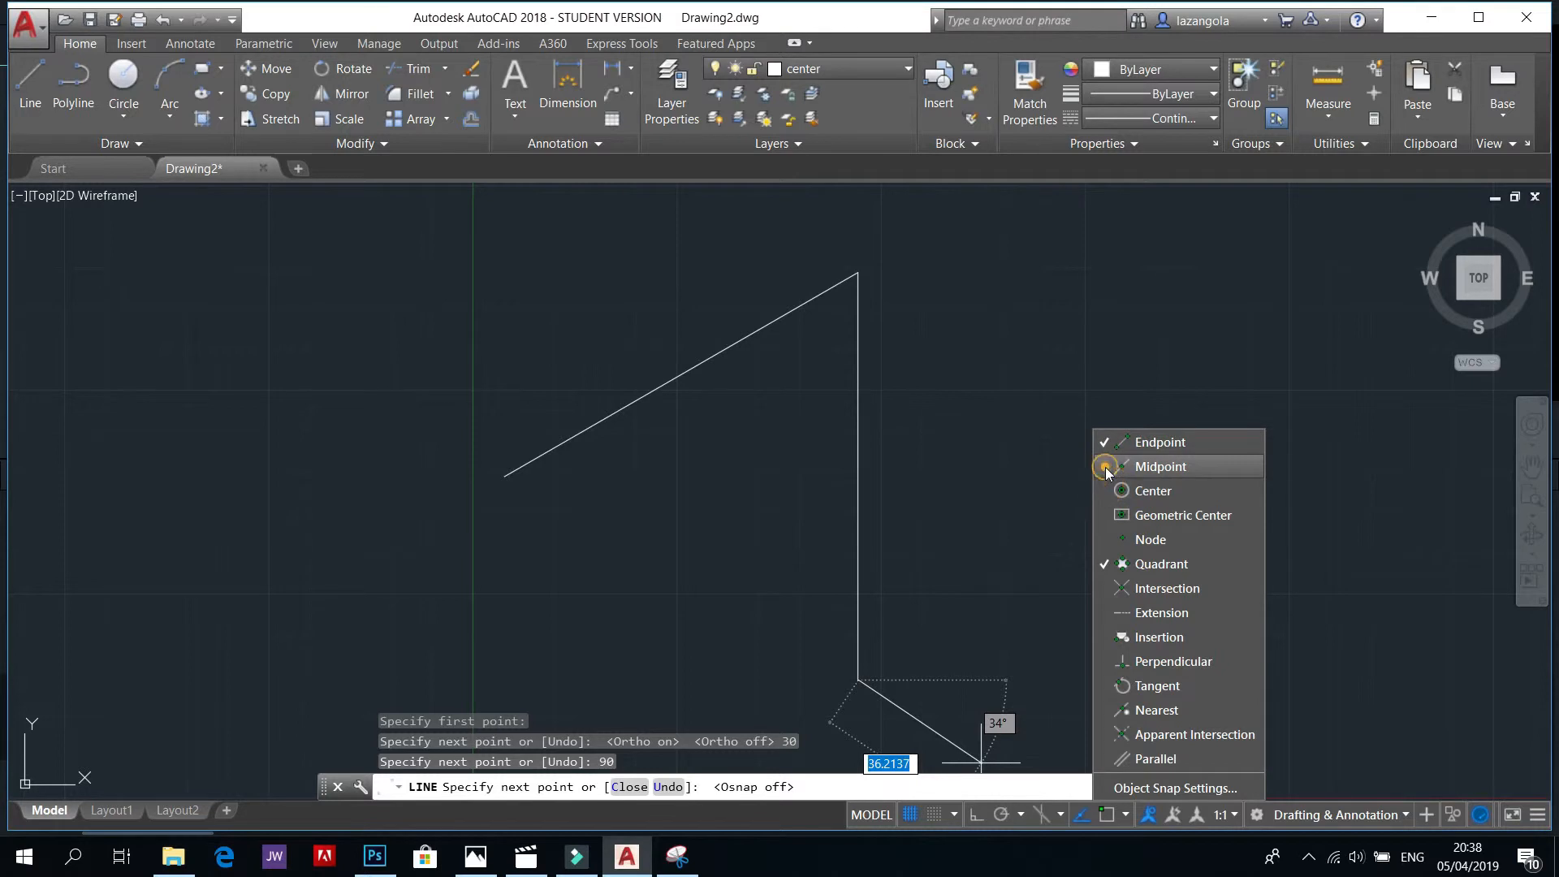
click(1105, 445)
click(1102, 563)
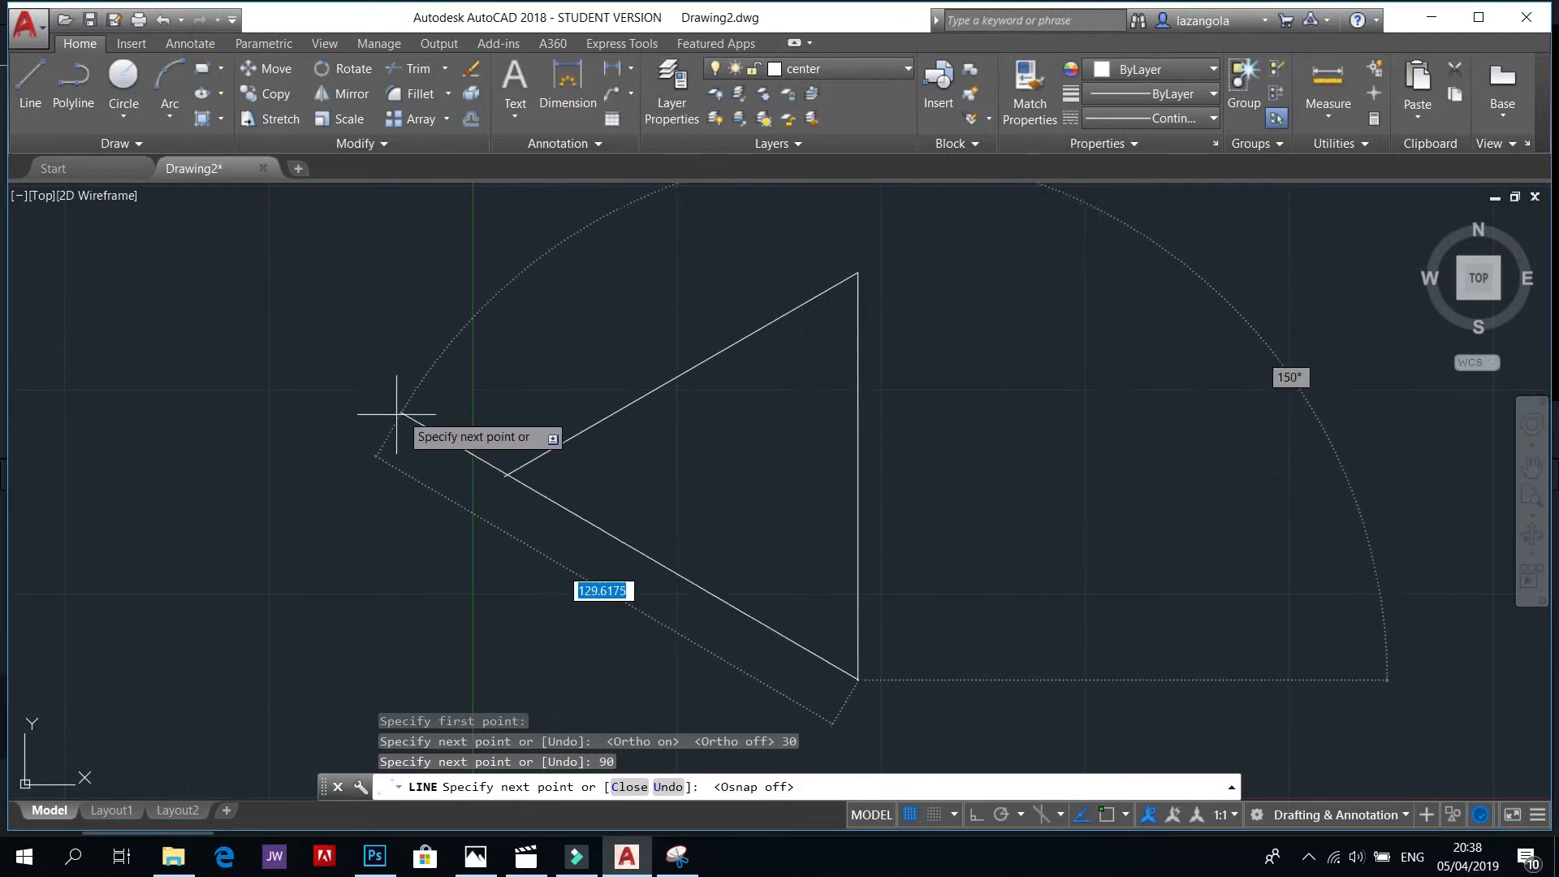
click(630, 787)
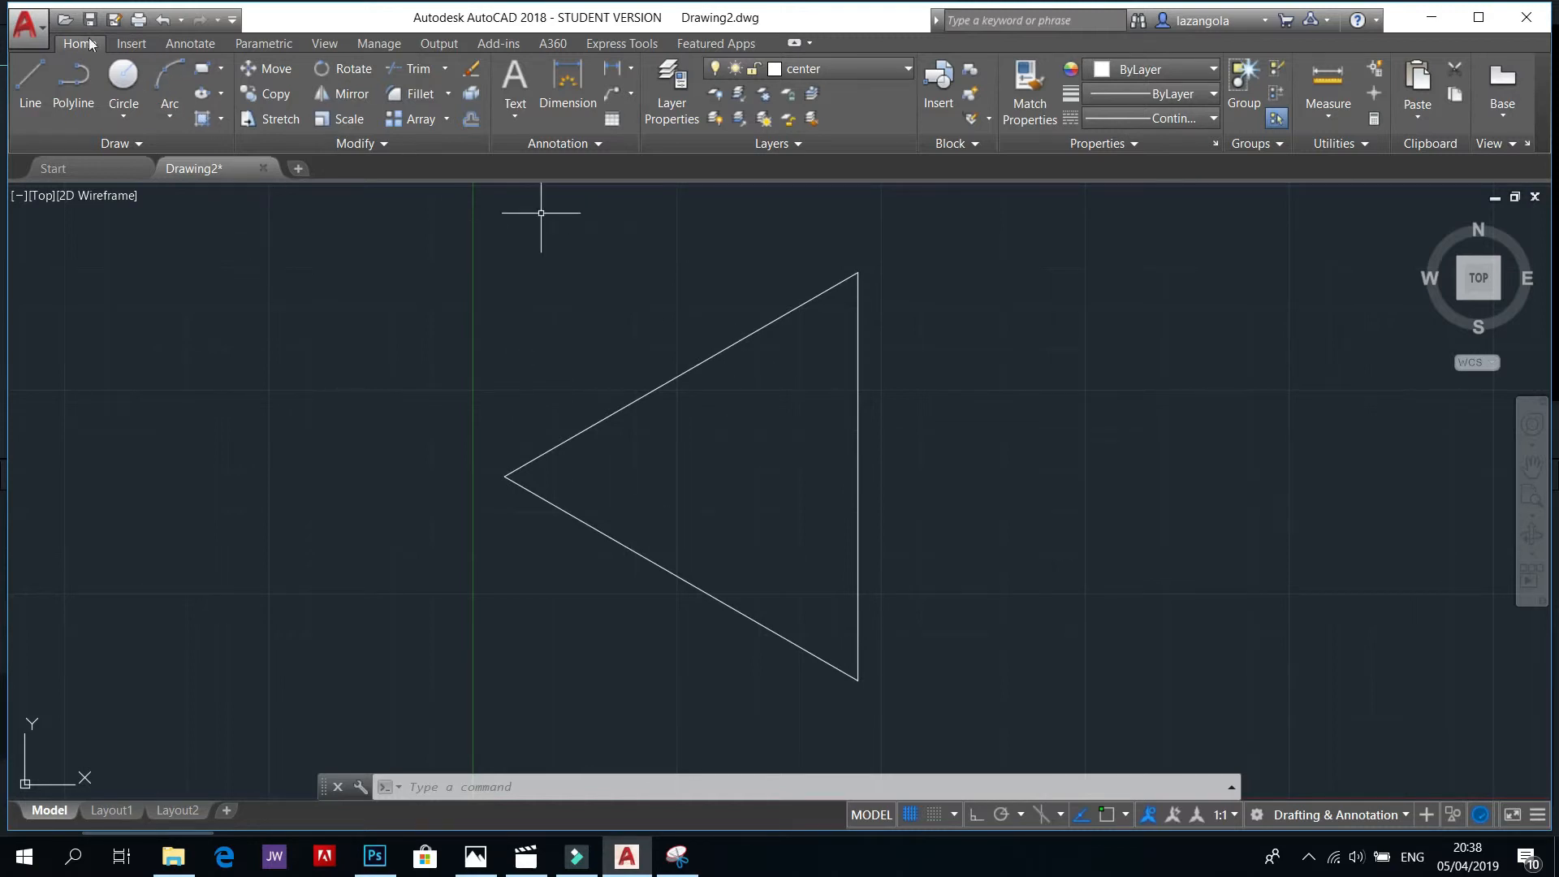
Step: Undo the whole triangle drawn with the Line command
click(131, 45)
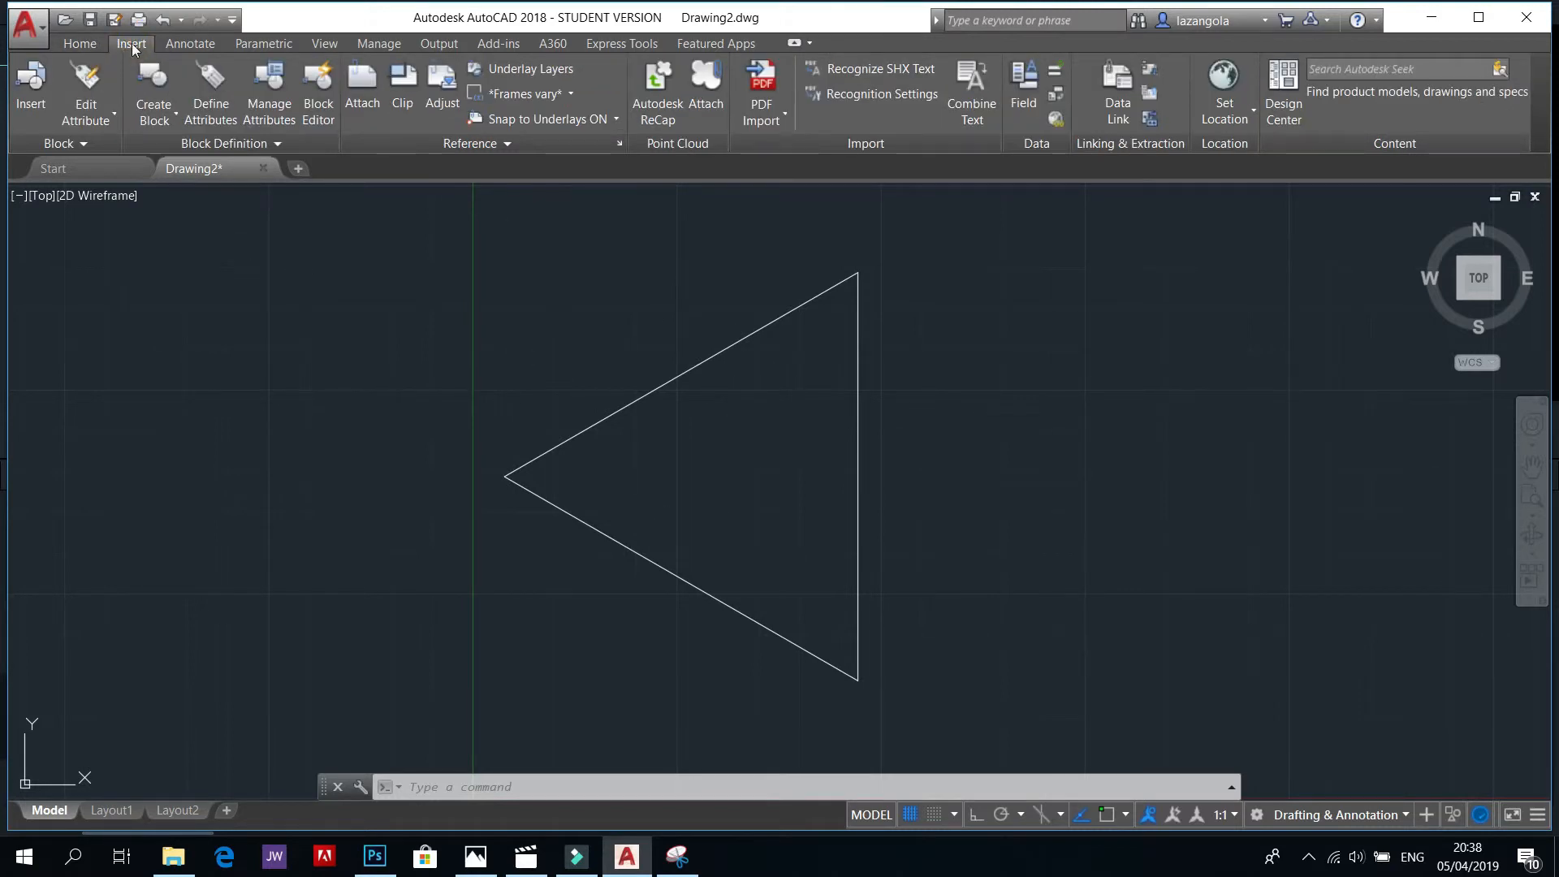
click(81, 45)
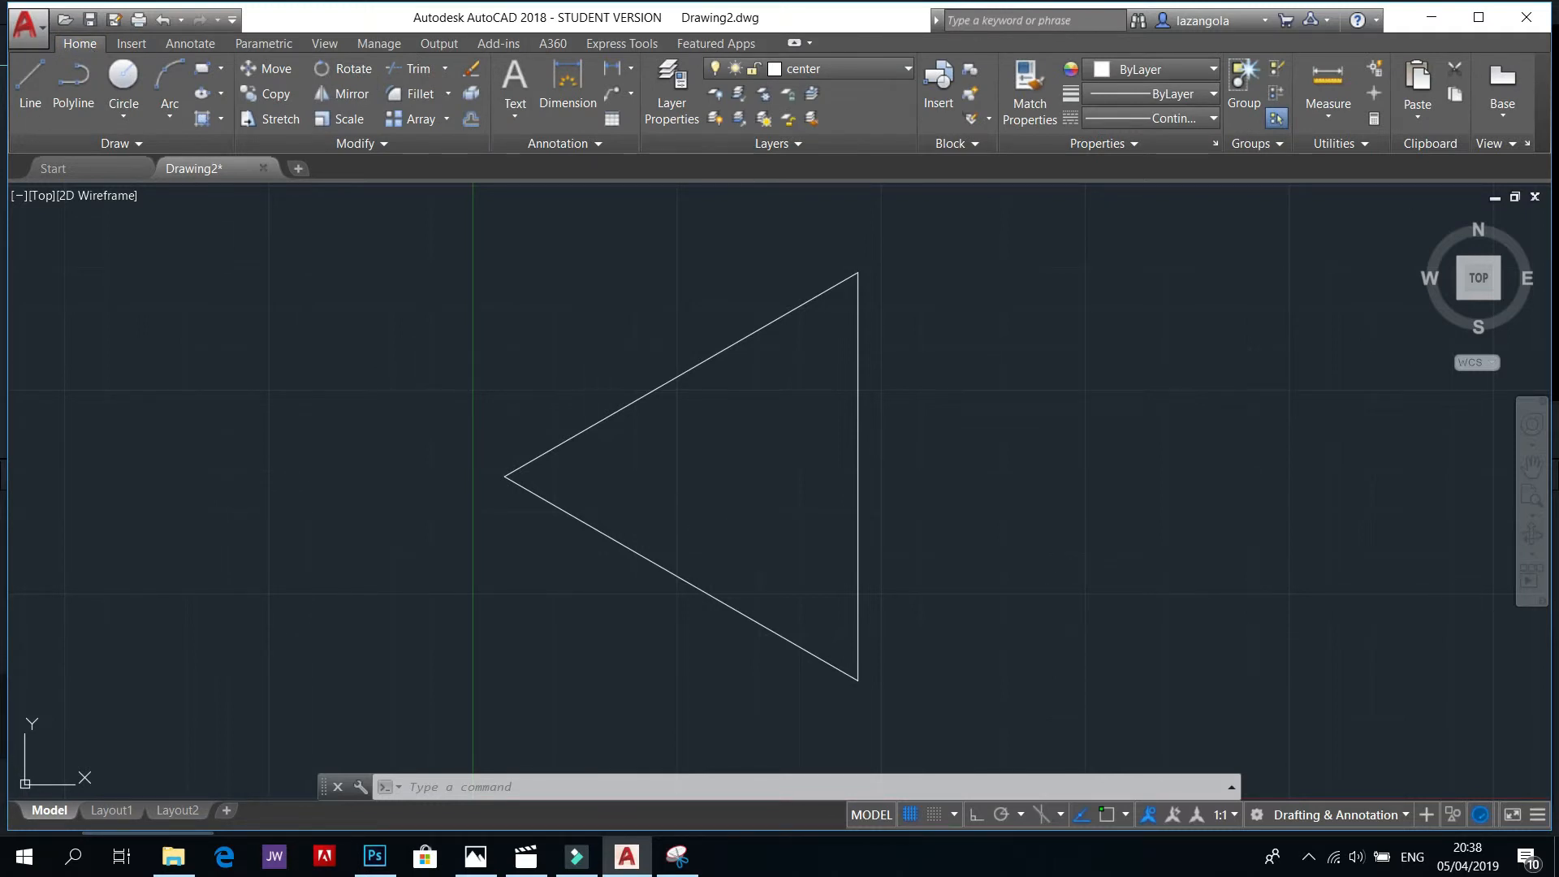
key(ctrl+z)
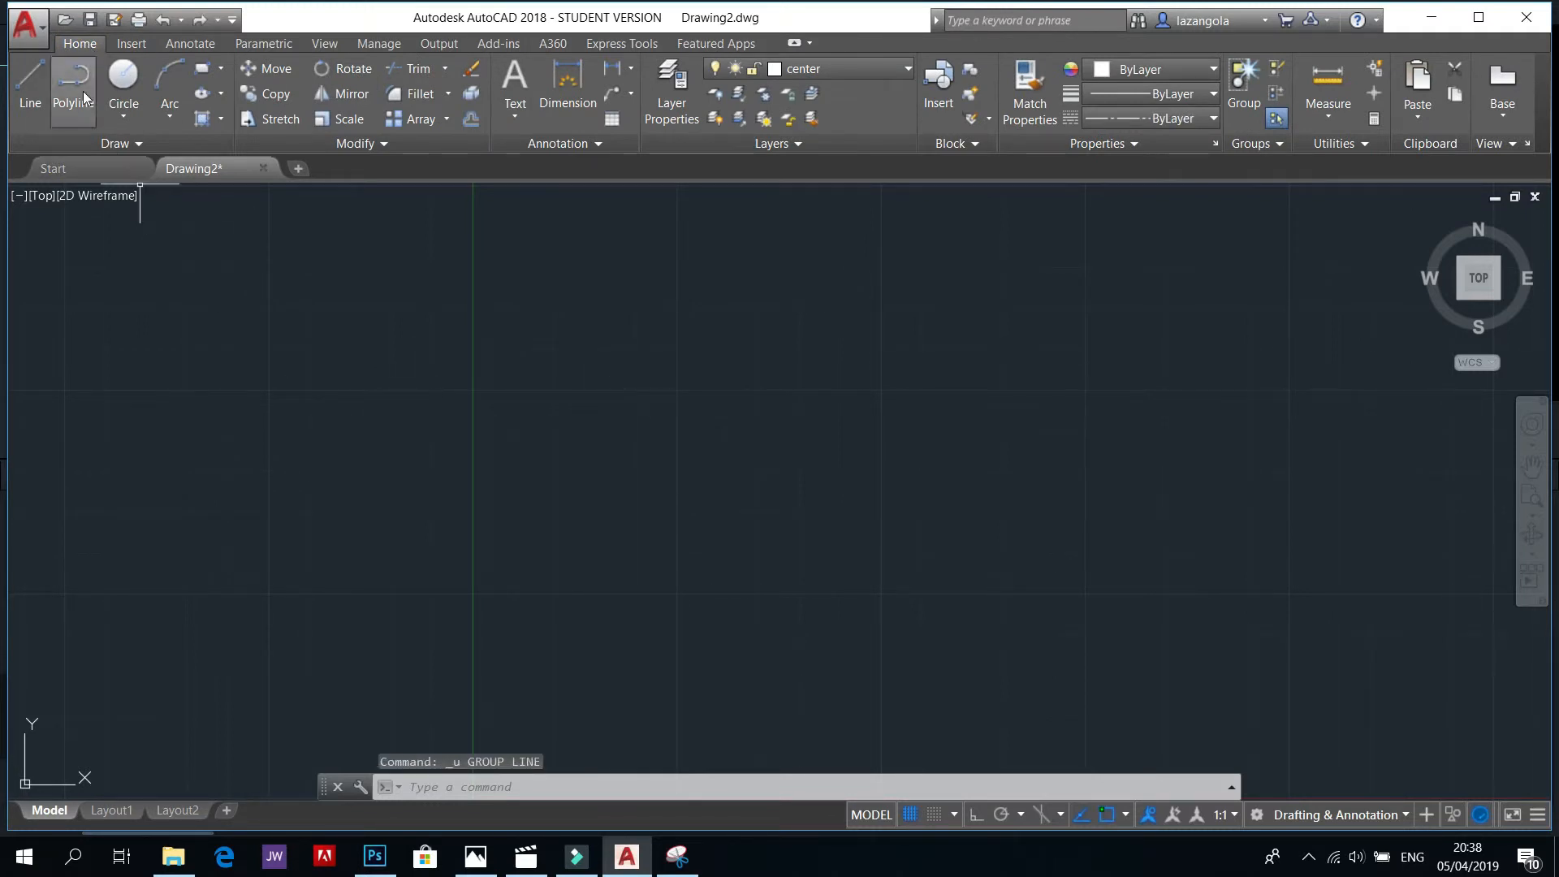
Step: Draw a new line with the Continuous linetype, 100 long and rising at 30° from a point near the middle of the drawing area
click(24, 94)
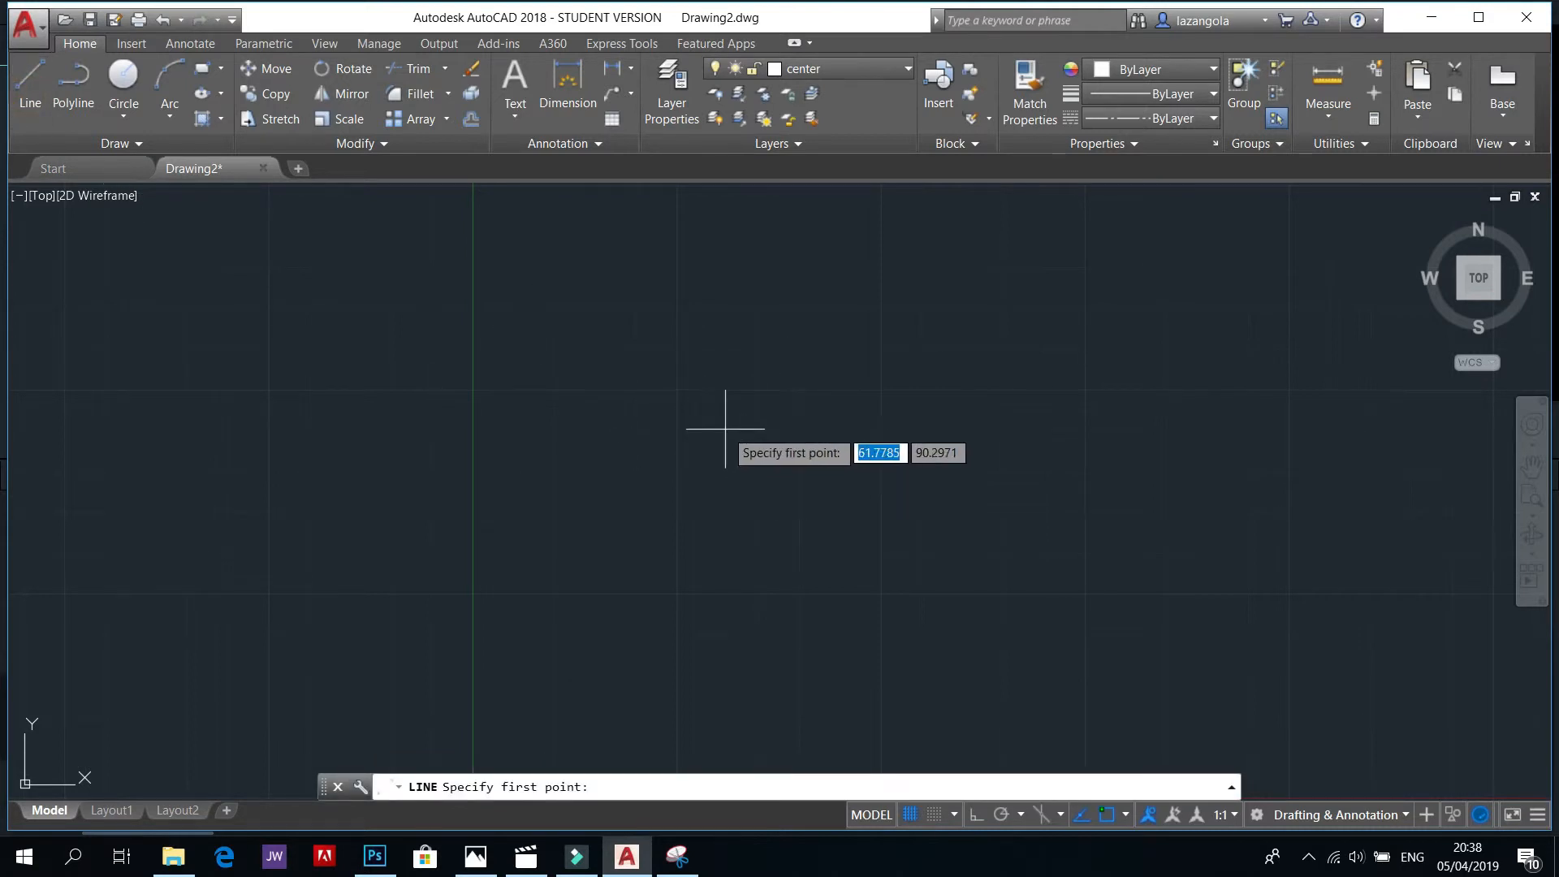
click(1208, 122)
click(1135, 238)
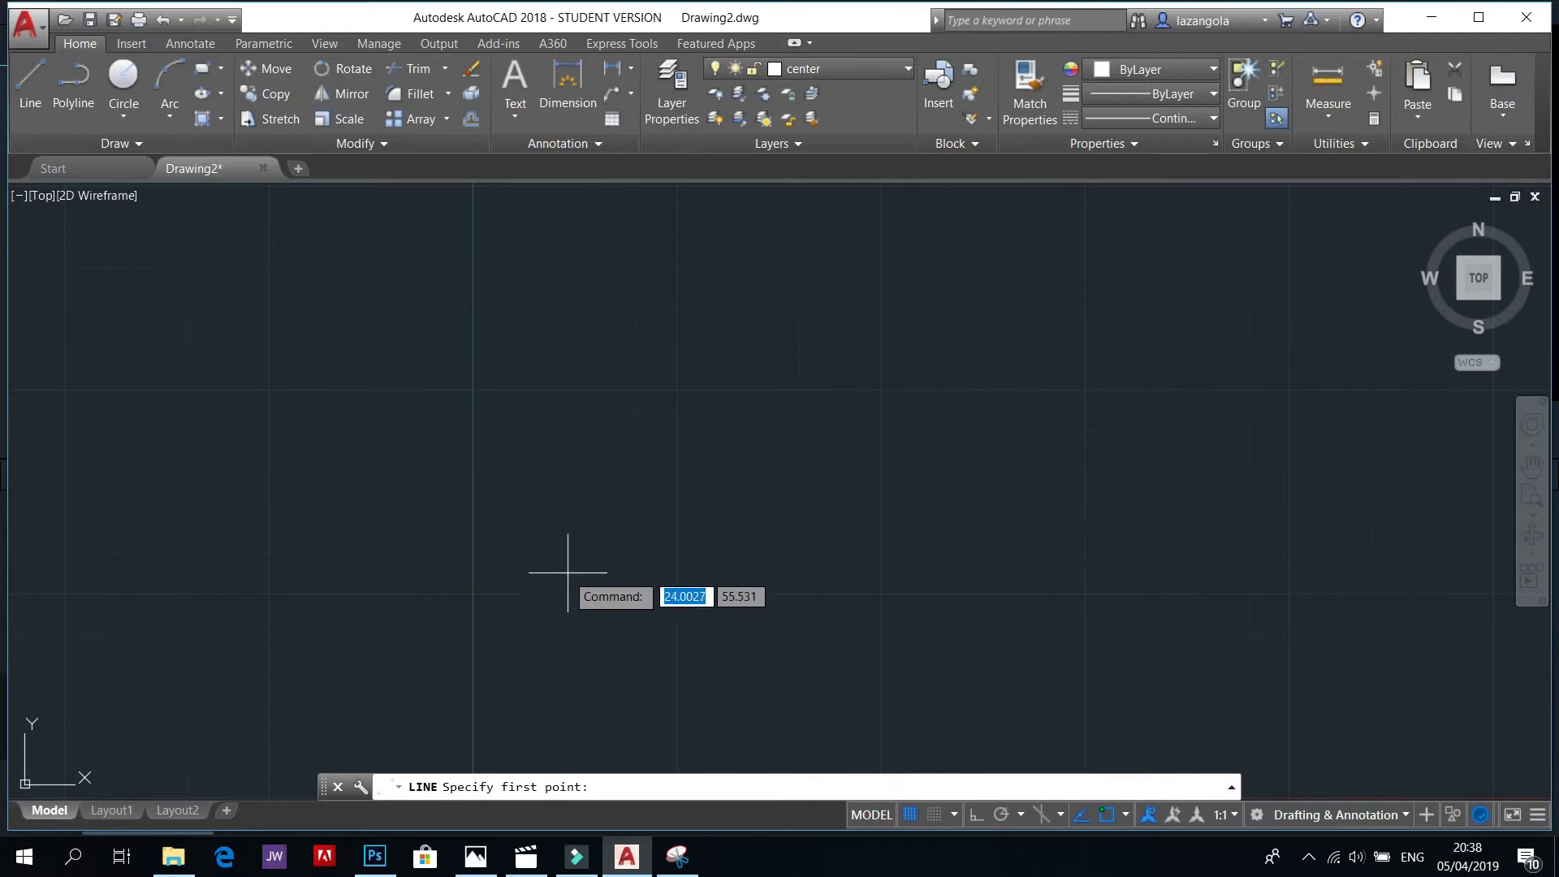
click(526, 524)
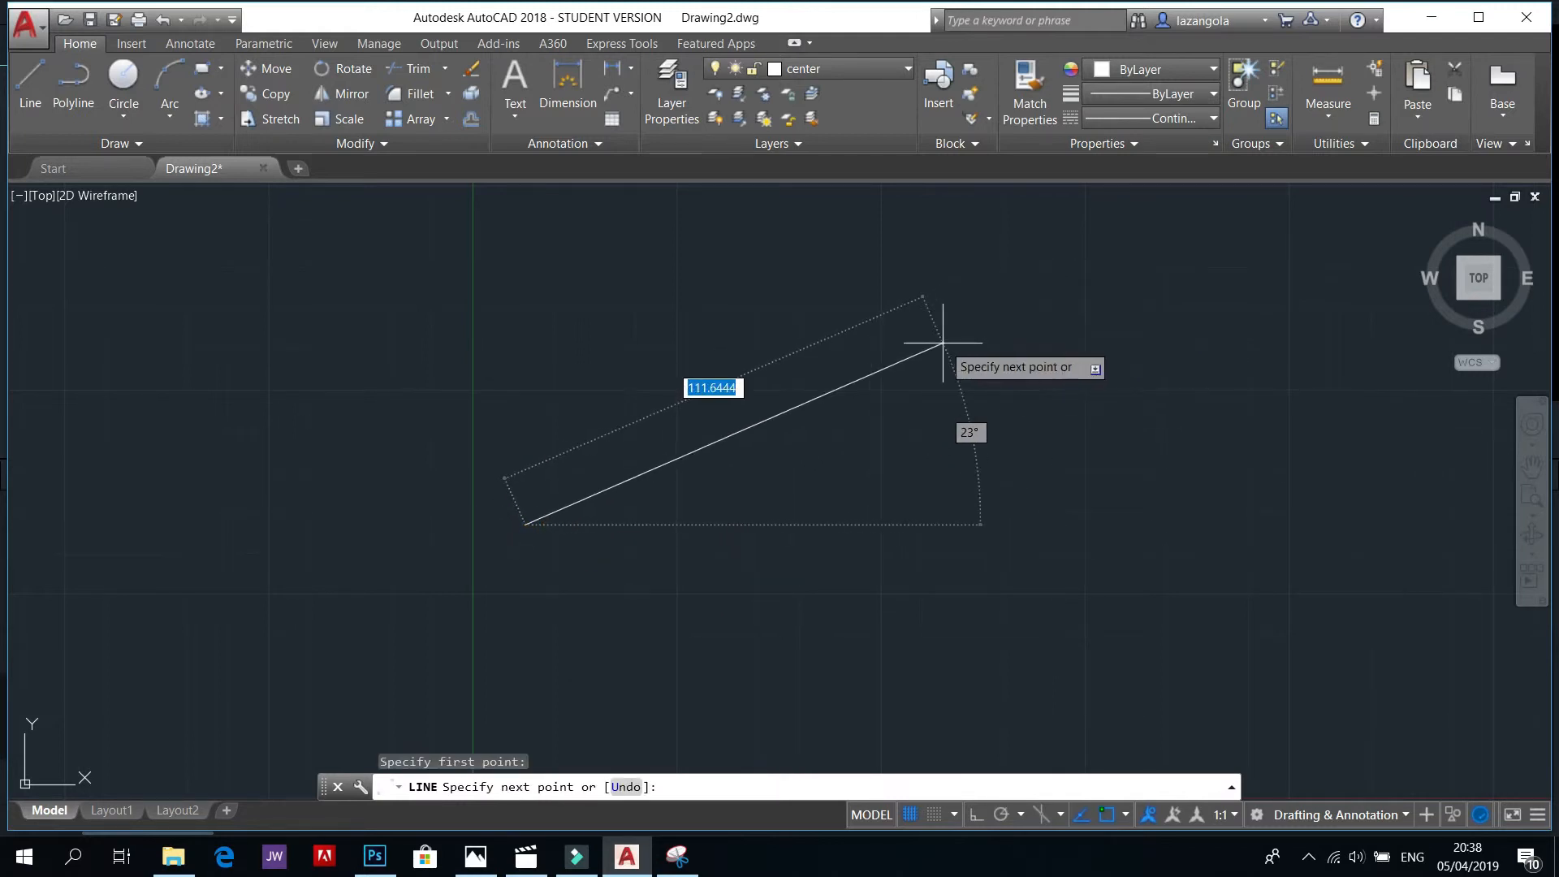
text(100)
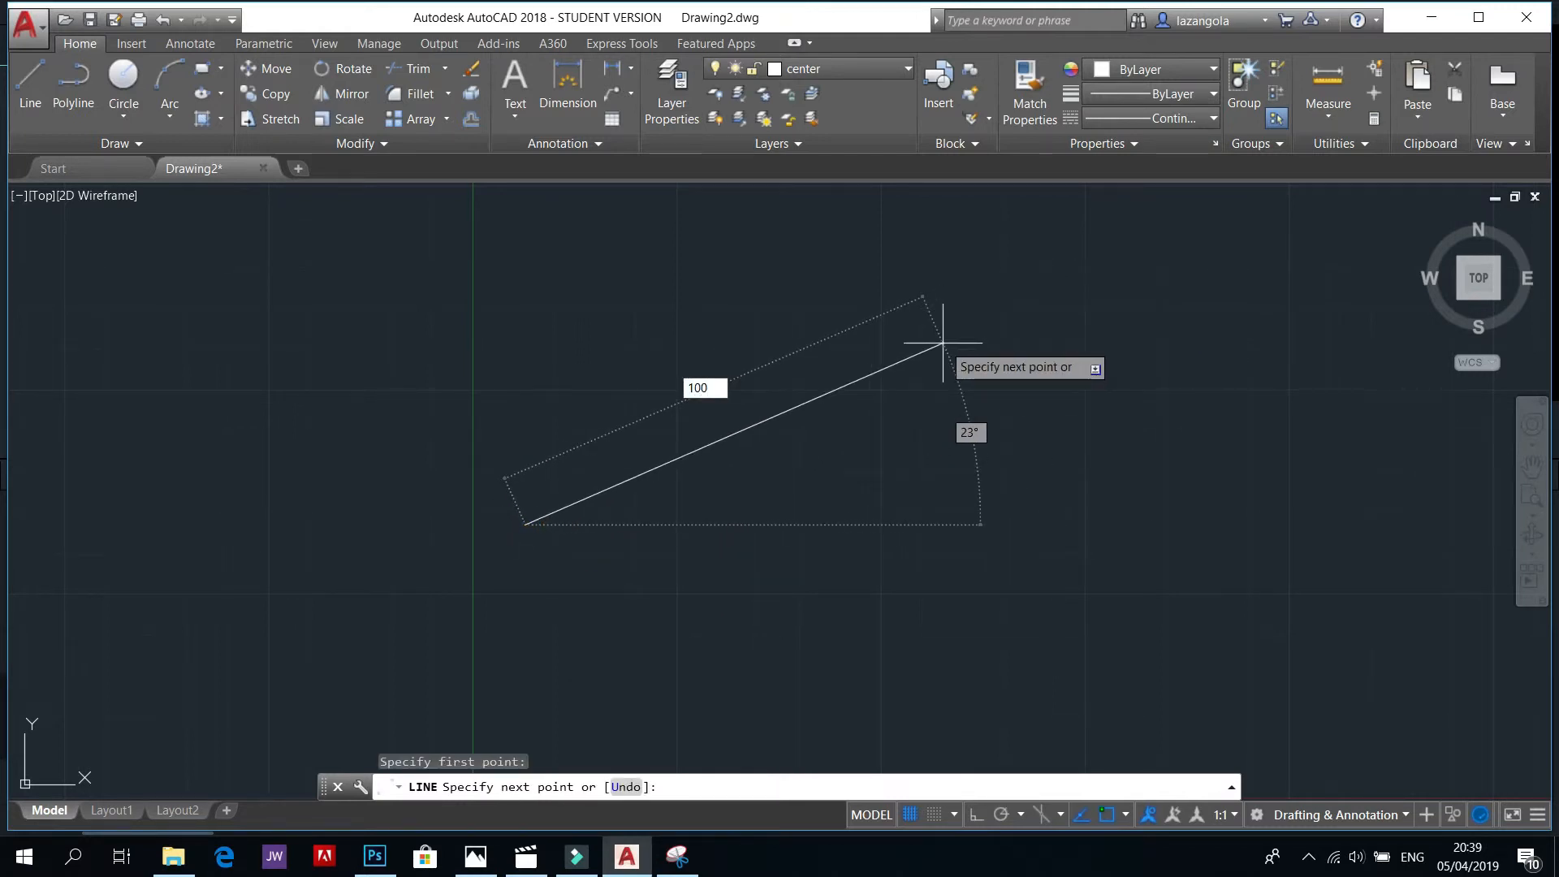
key(Tab)
text(30)
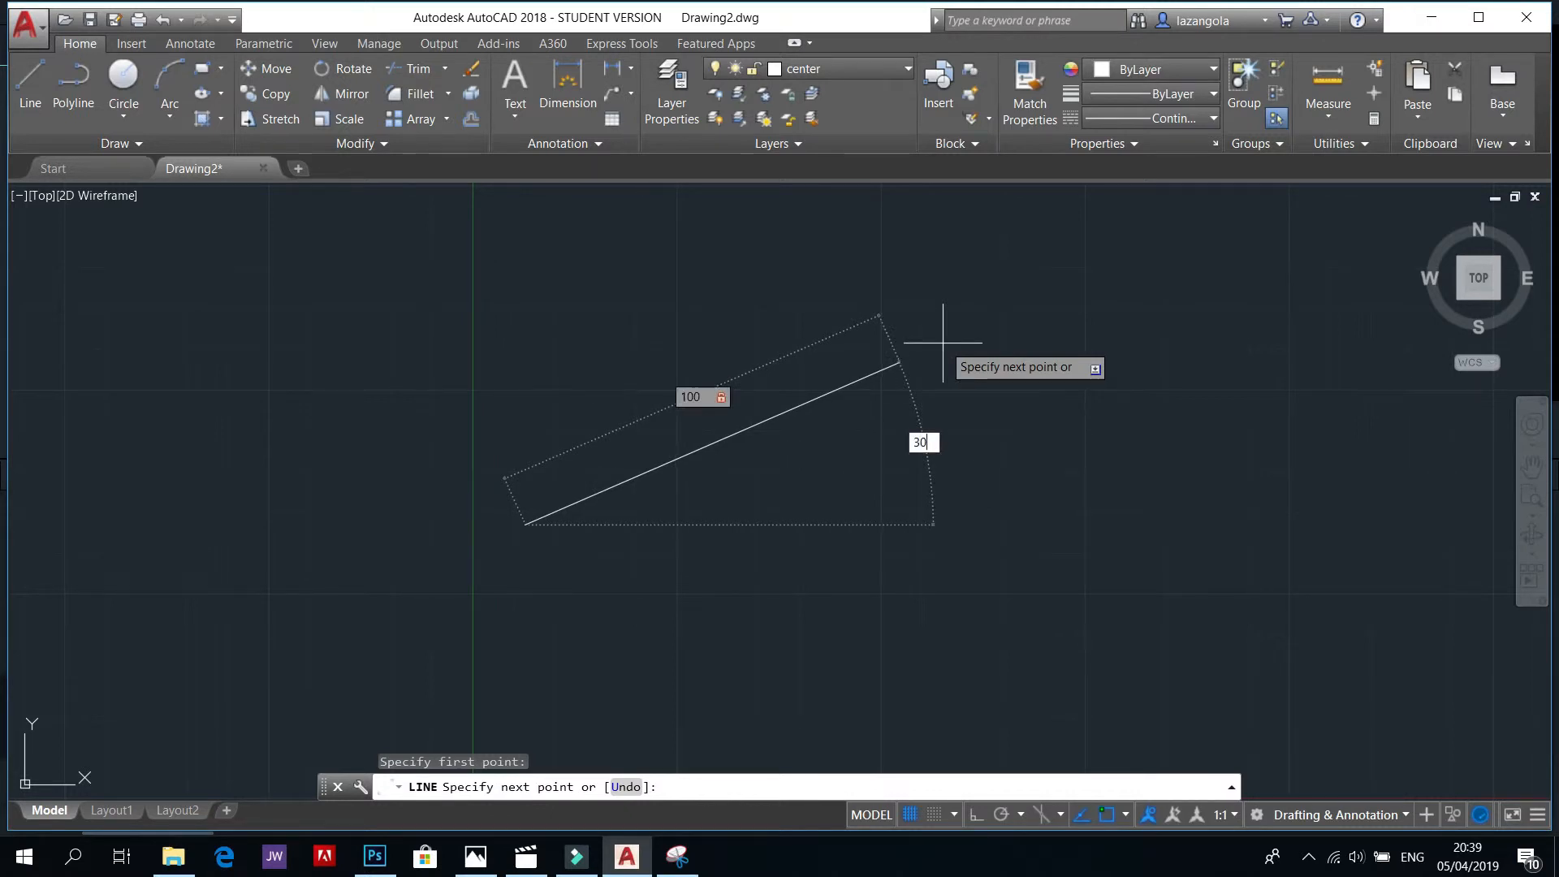
key(Return)
Step: Try a second edge 100 long sloping down at 30° from the line's upper end, and undo it
text(1)
key(Tab)
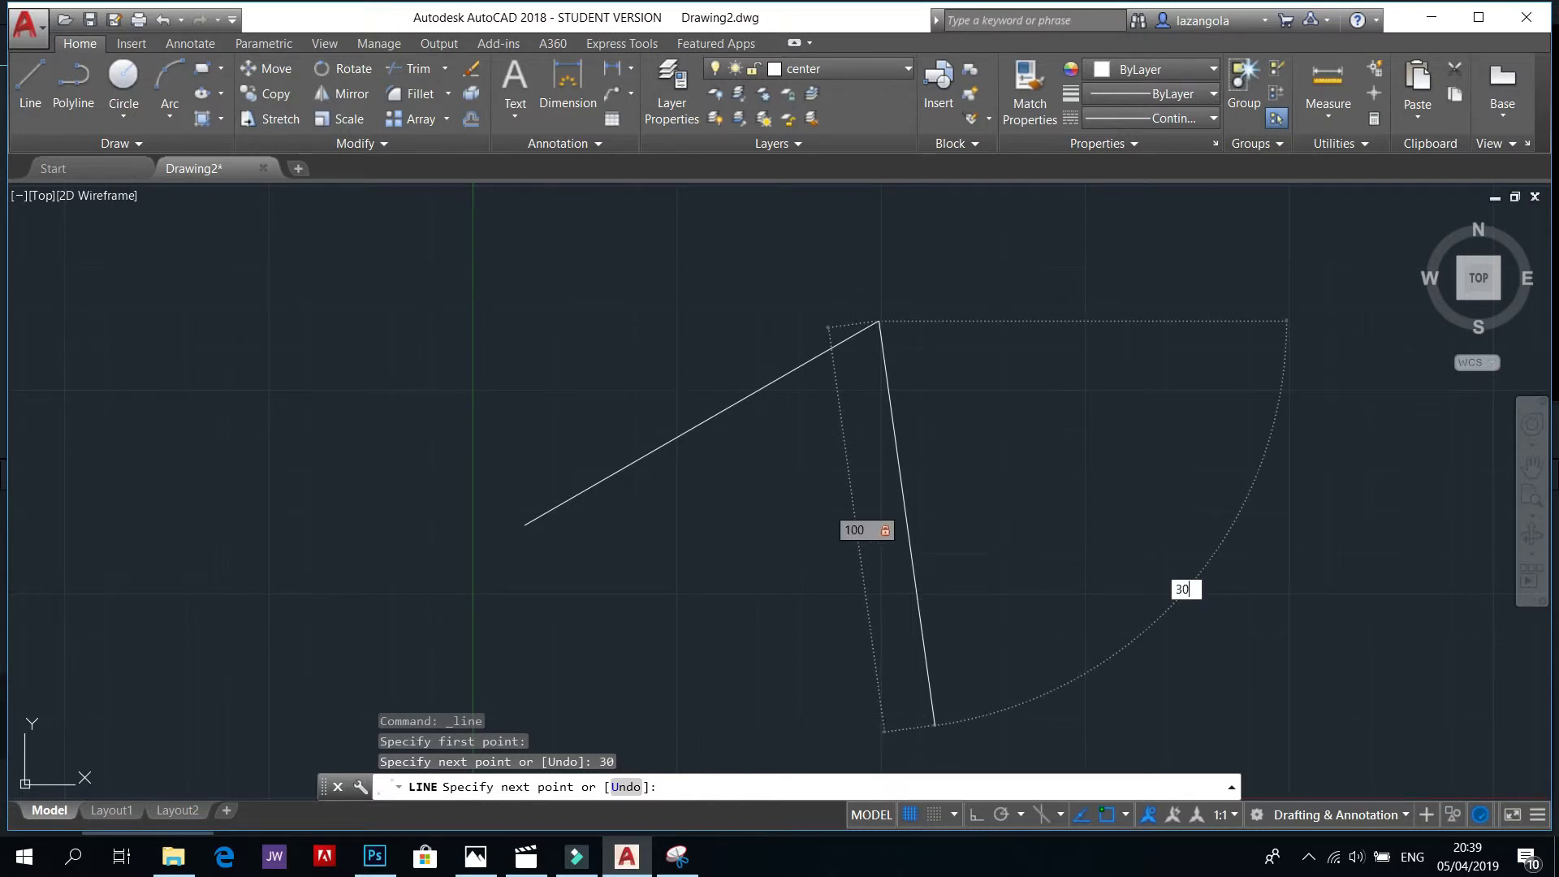
key(Return)
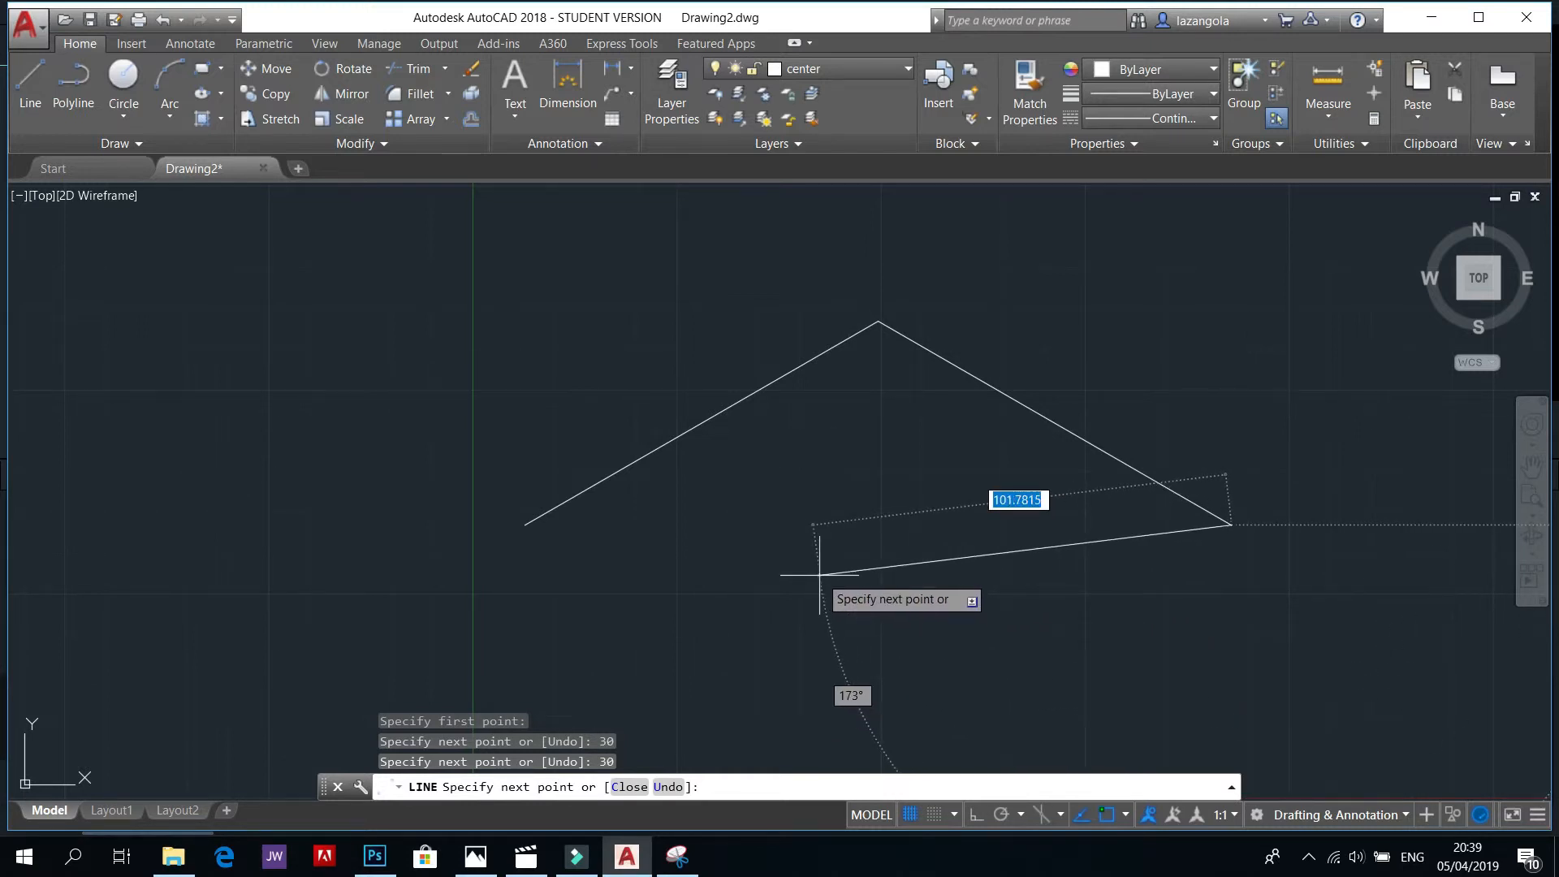
key(ctrl+z)
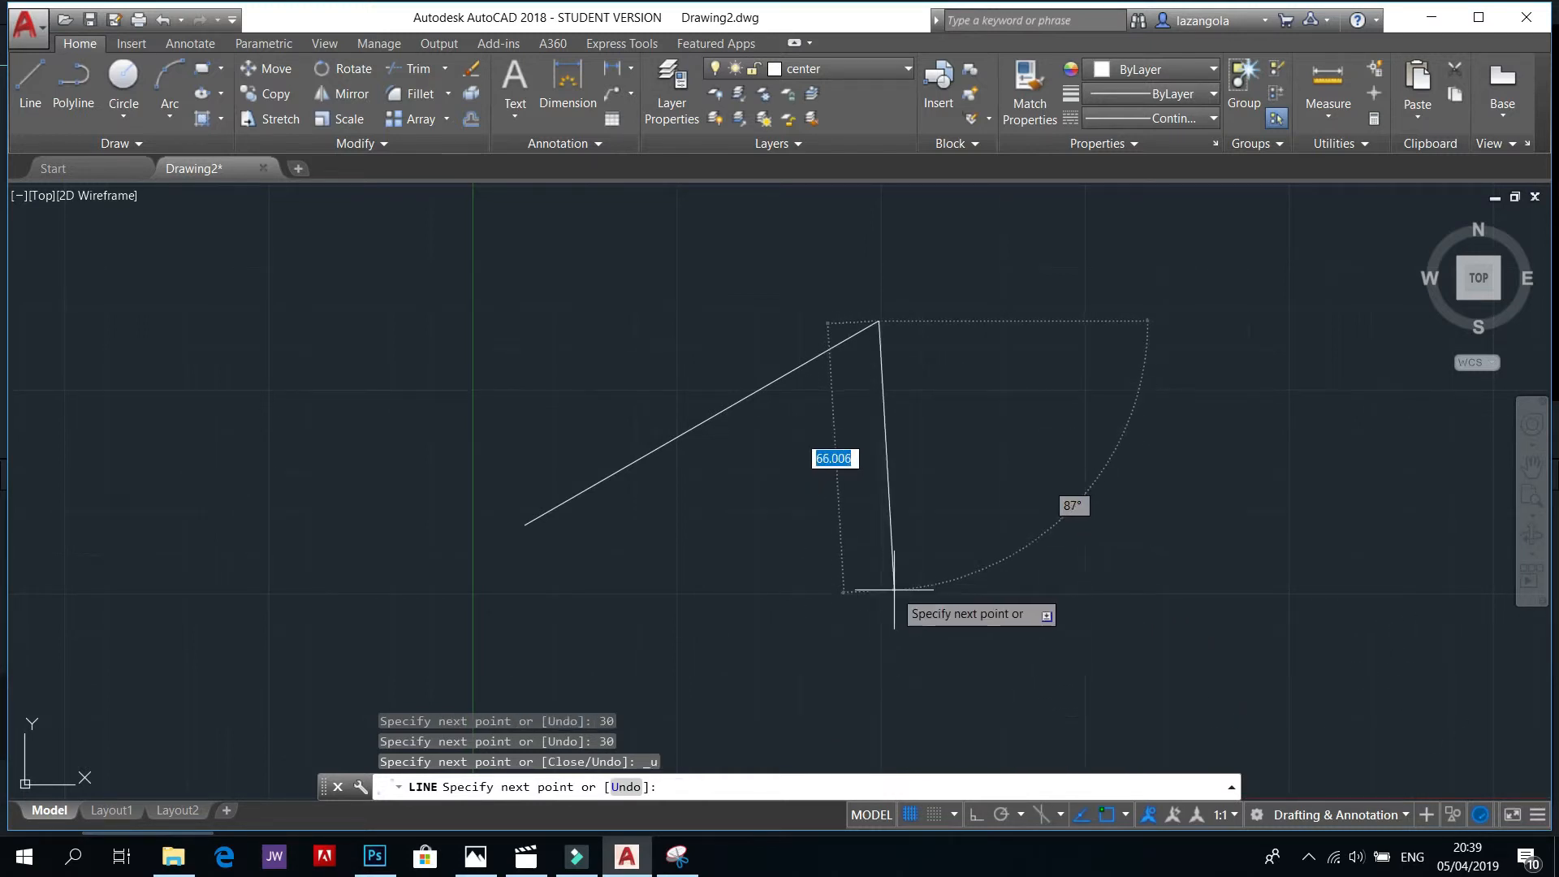
Step: Draw the second edge 100 long at 90° straight down from the upper end of the first edge
text(100)
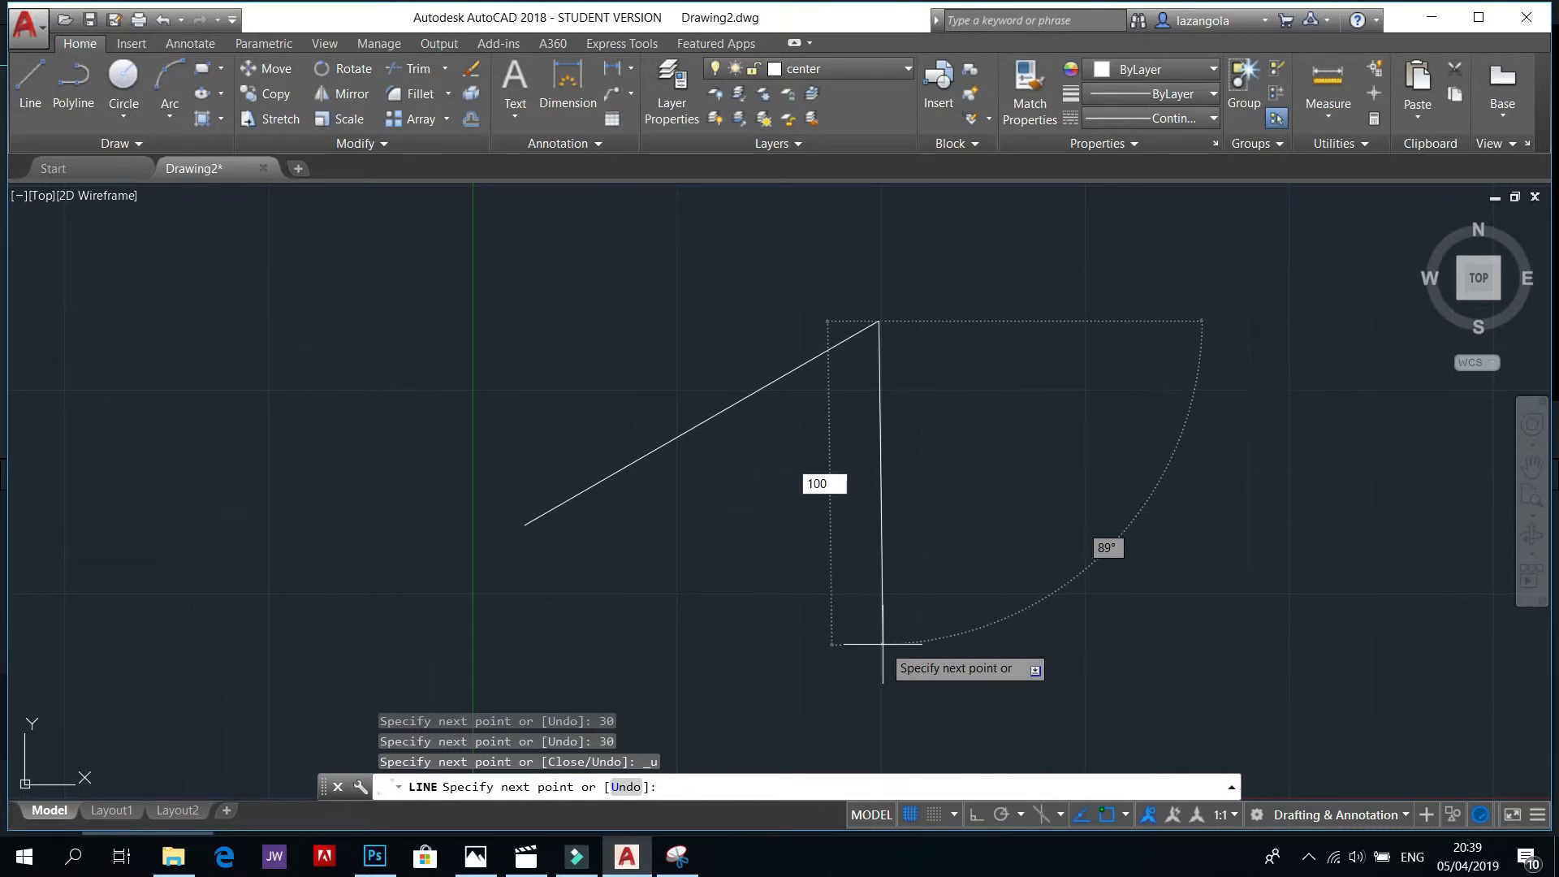
key(Tab)
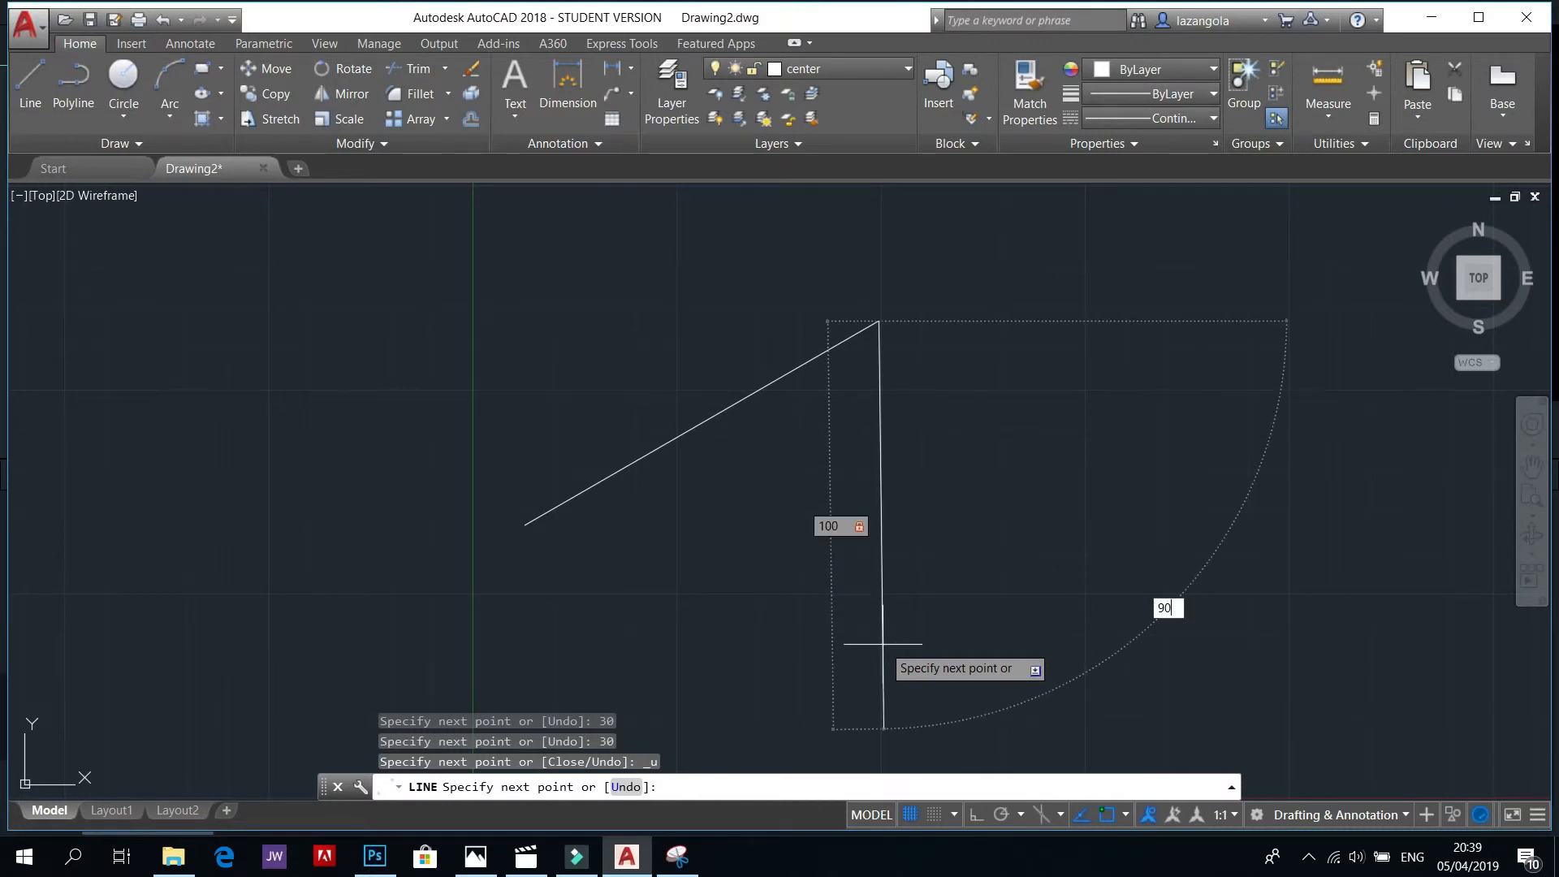
text(90)
key(Return)
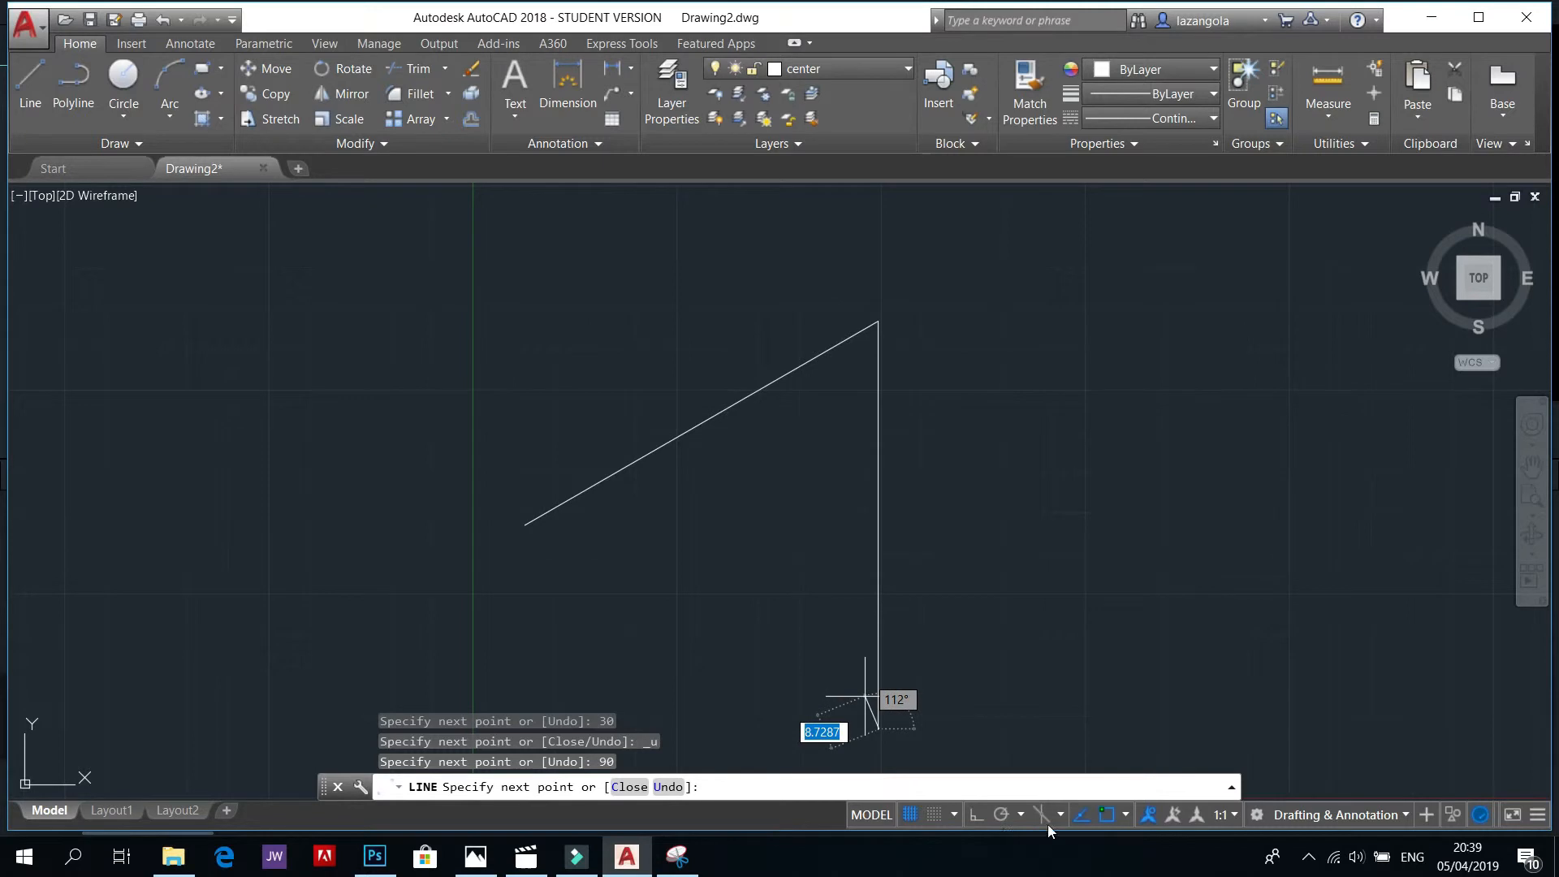
Step: Limit the object snaps to Endpoint by clearing Midpoint, Center and Quadrant, and leave object snap switched on
click(1116, 813)
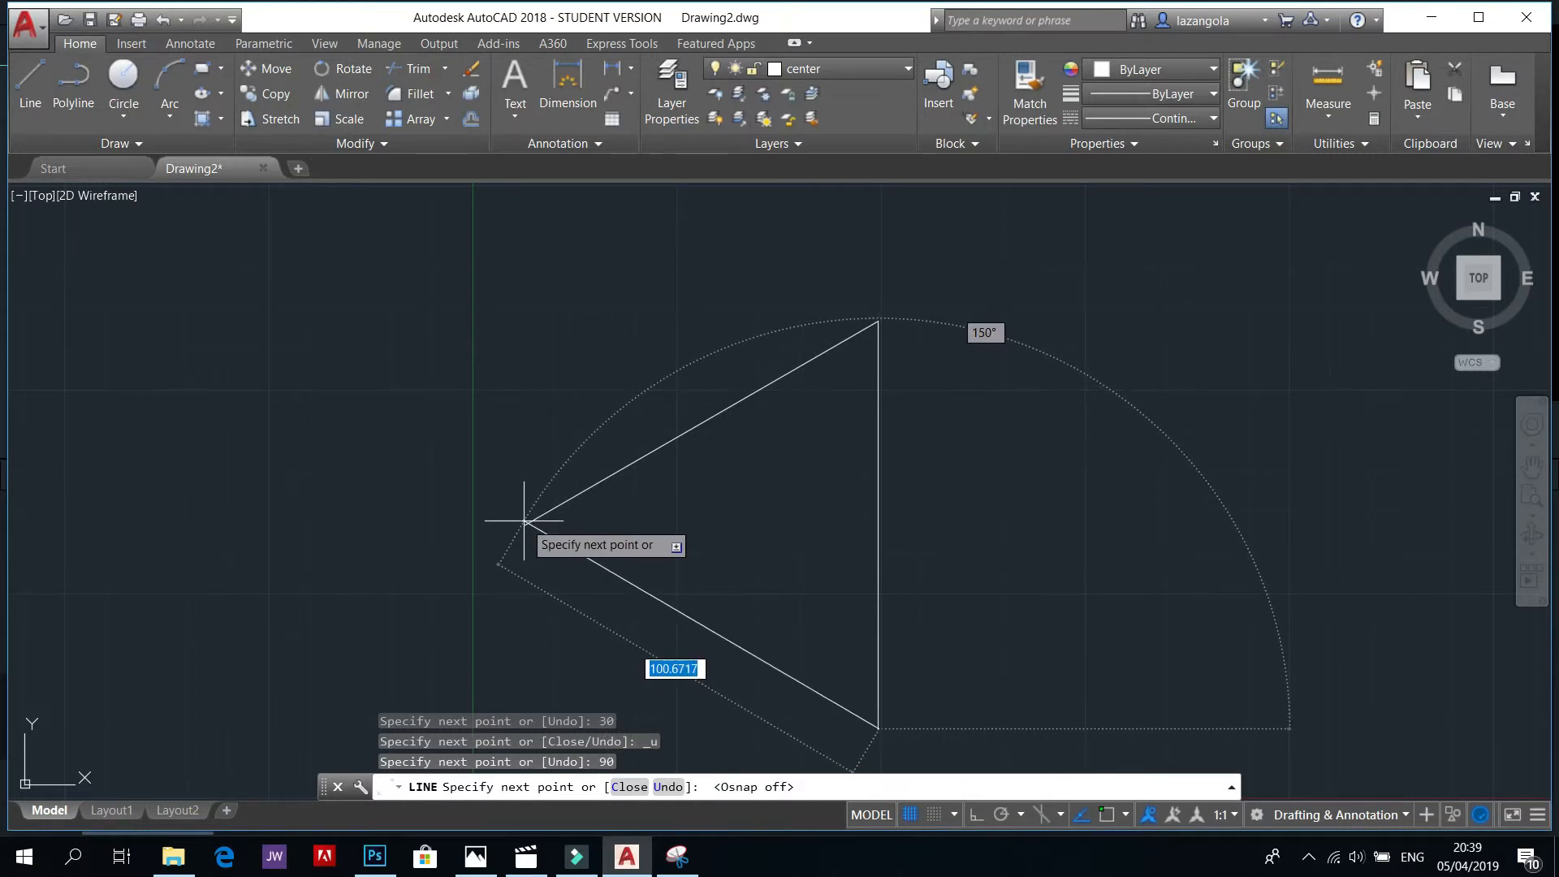
click(1120, 815)
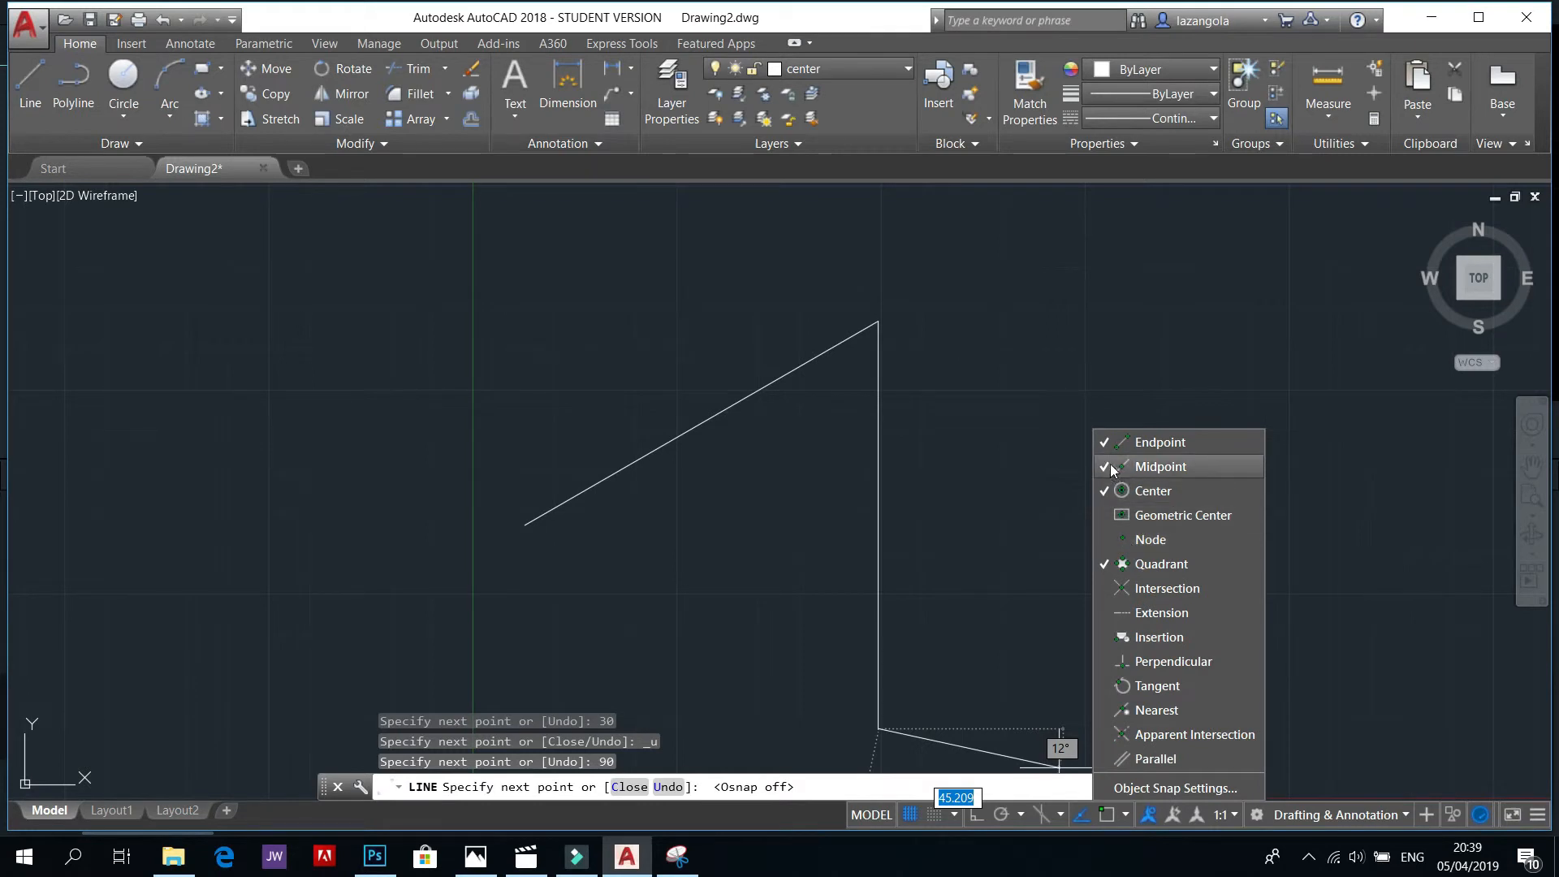
click(1102, 492)
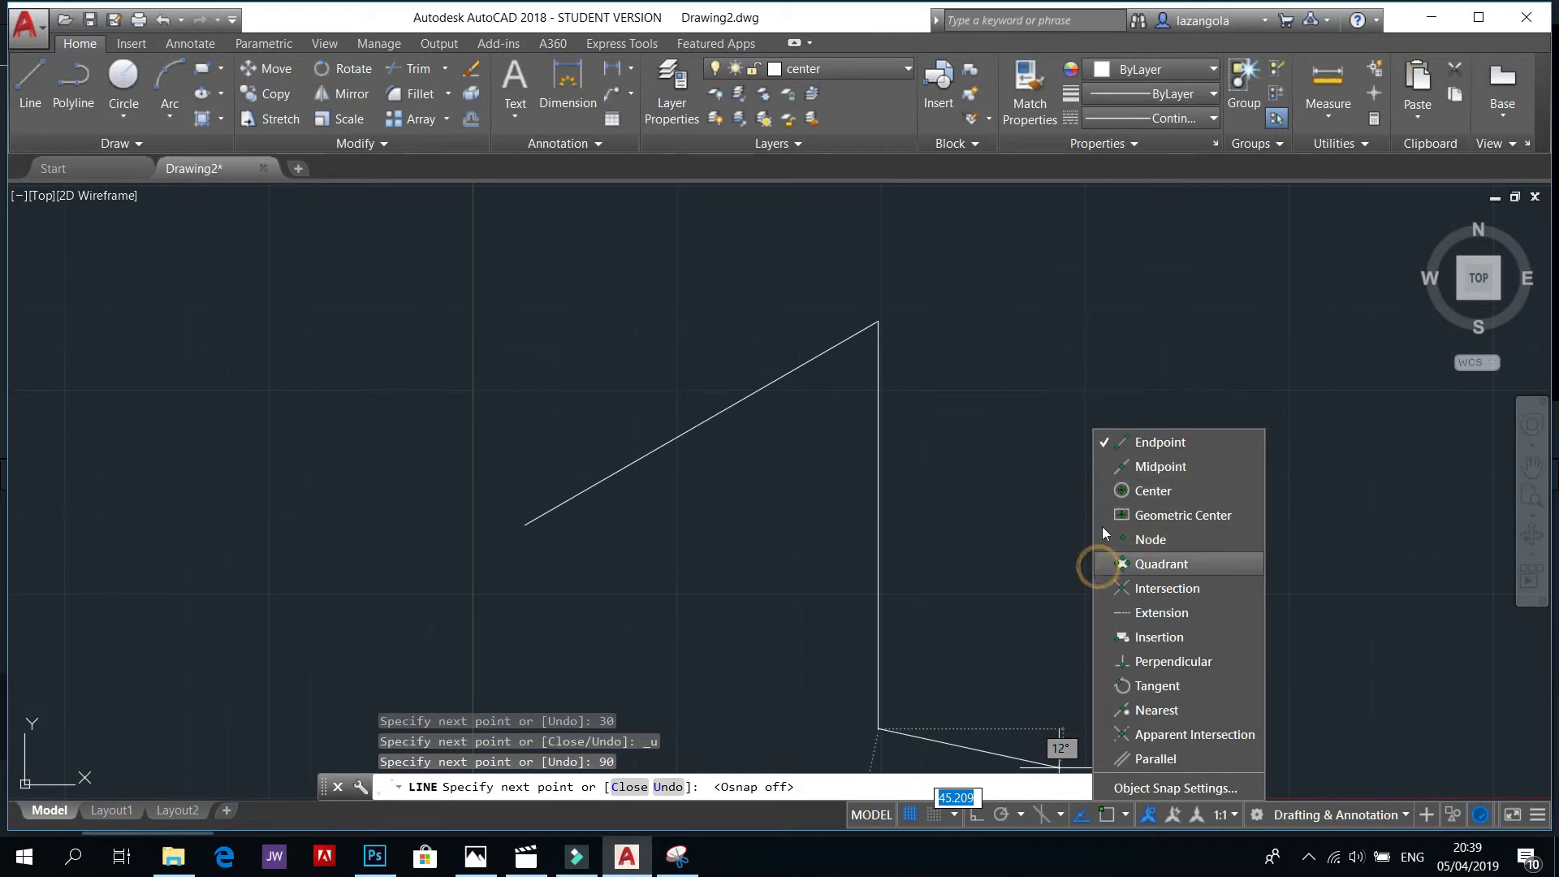
click(1104, 445)
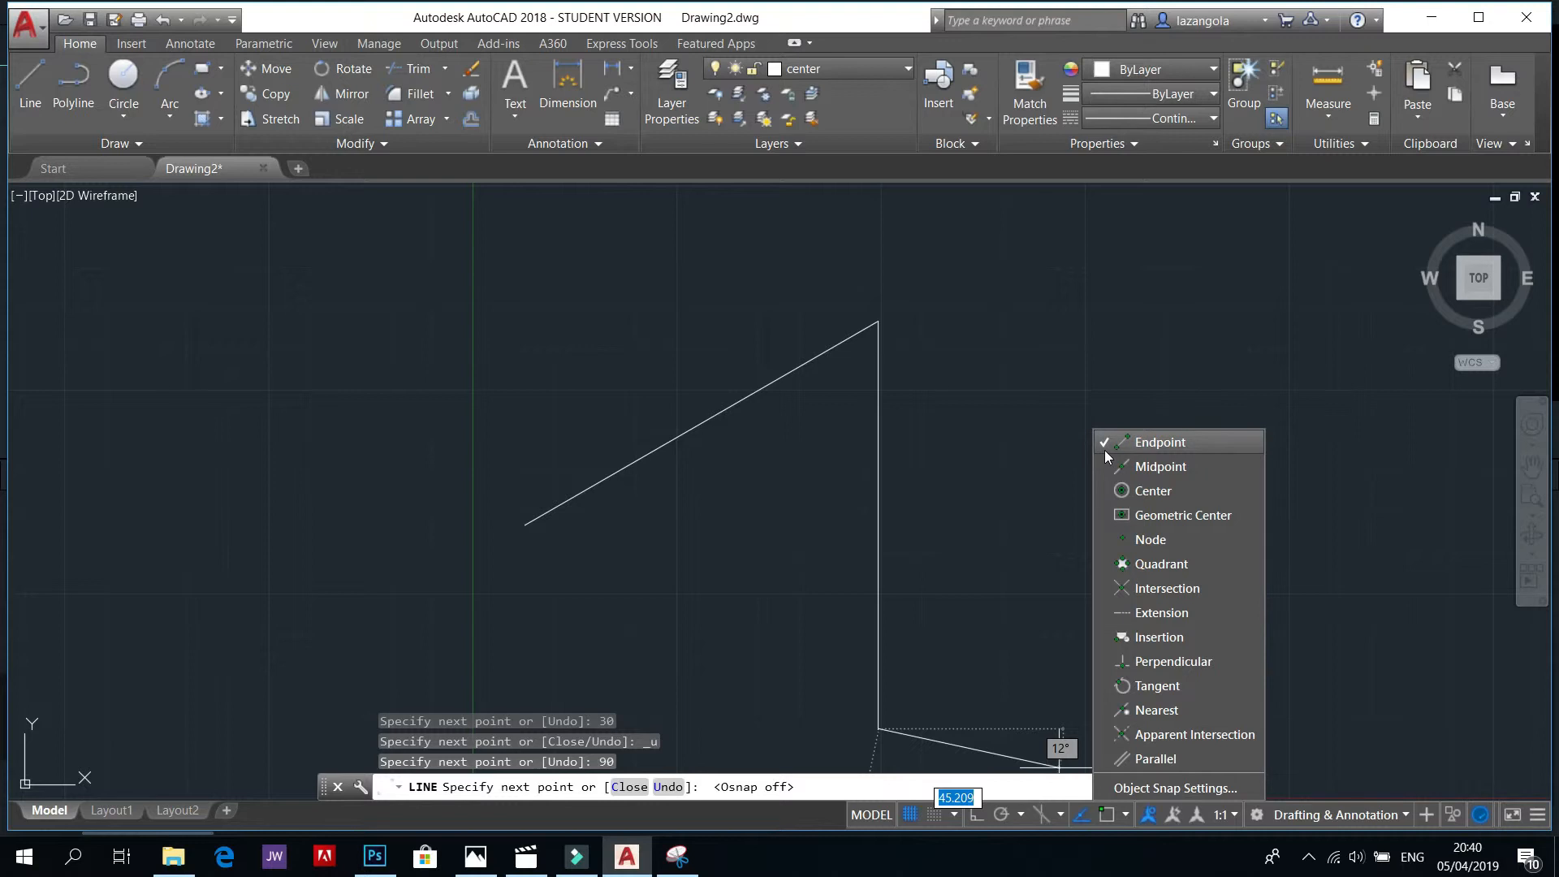
click(1031, 539)
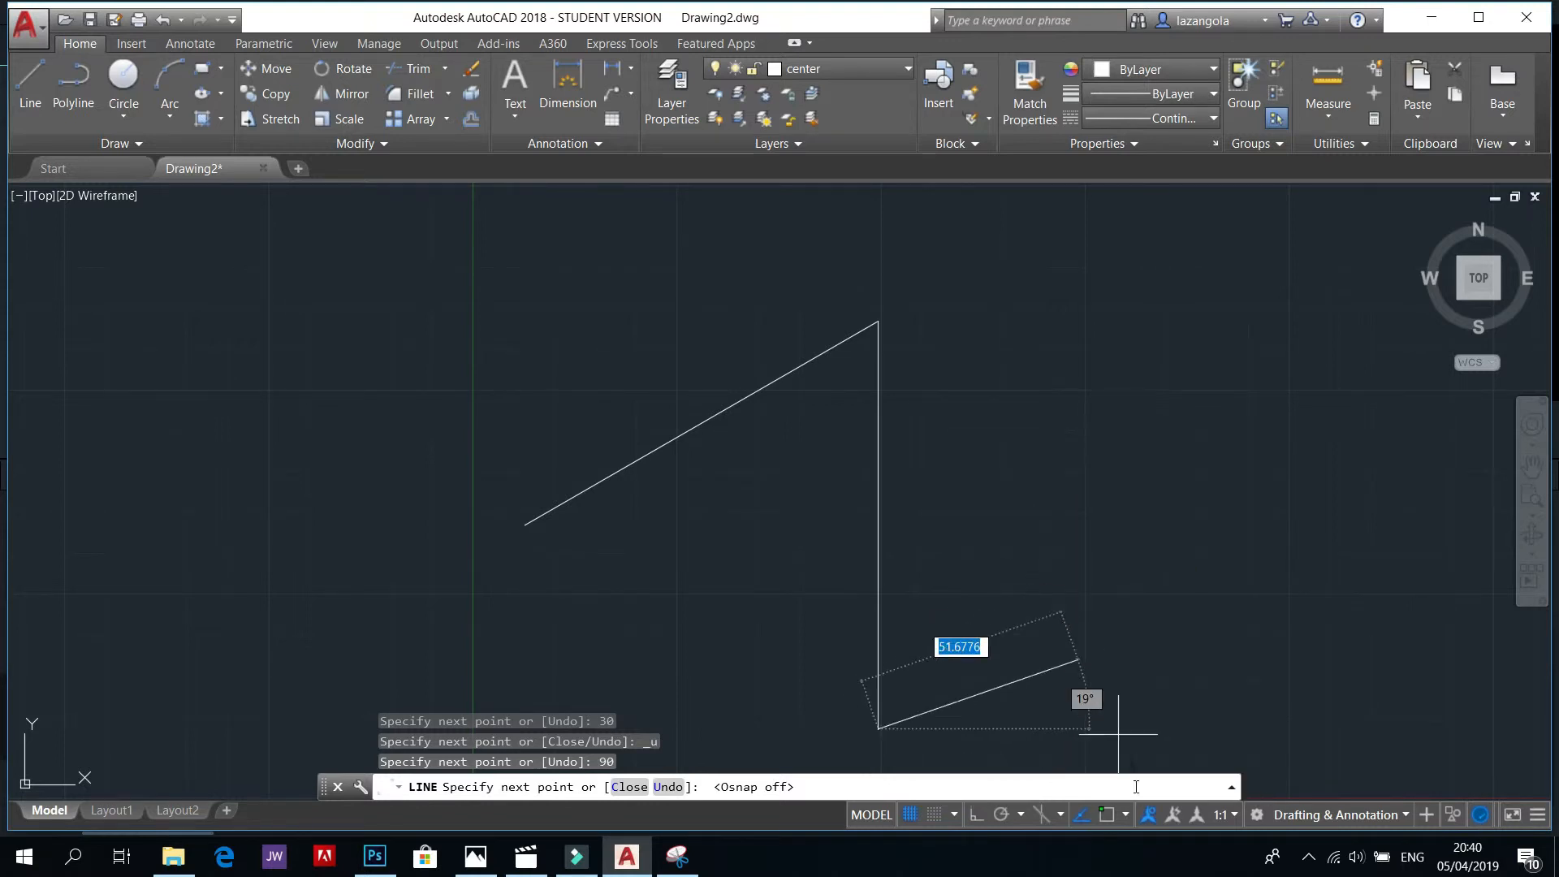
click(1108, 820)
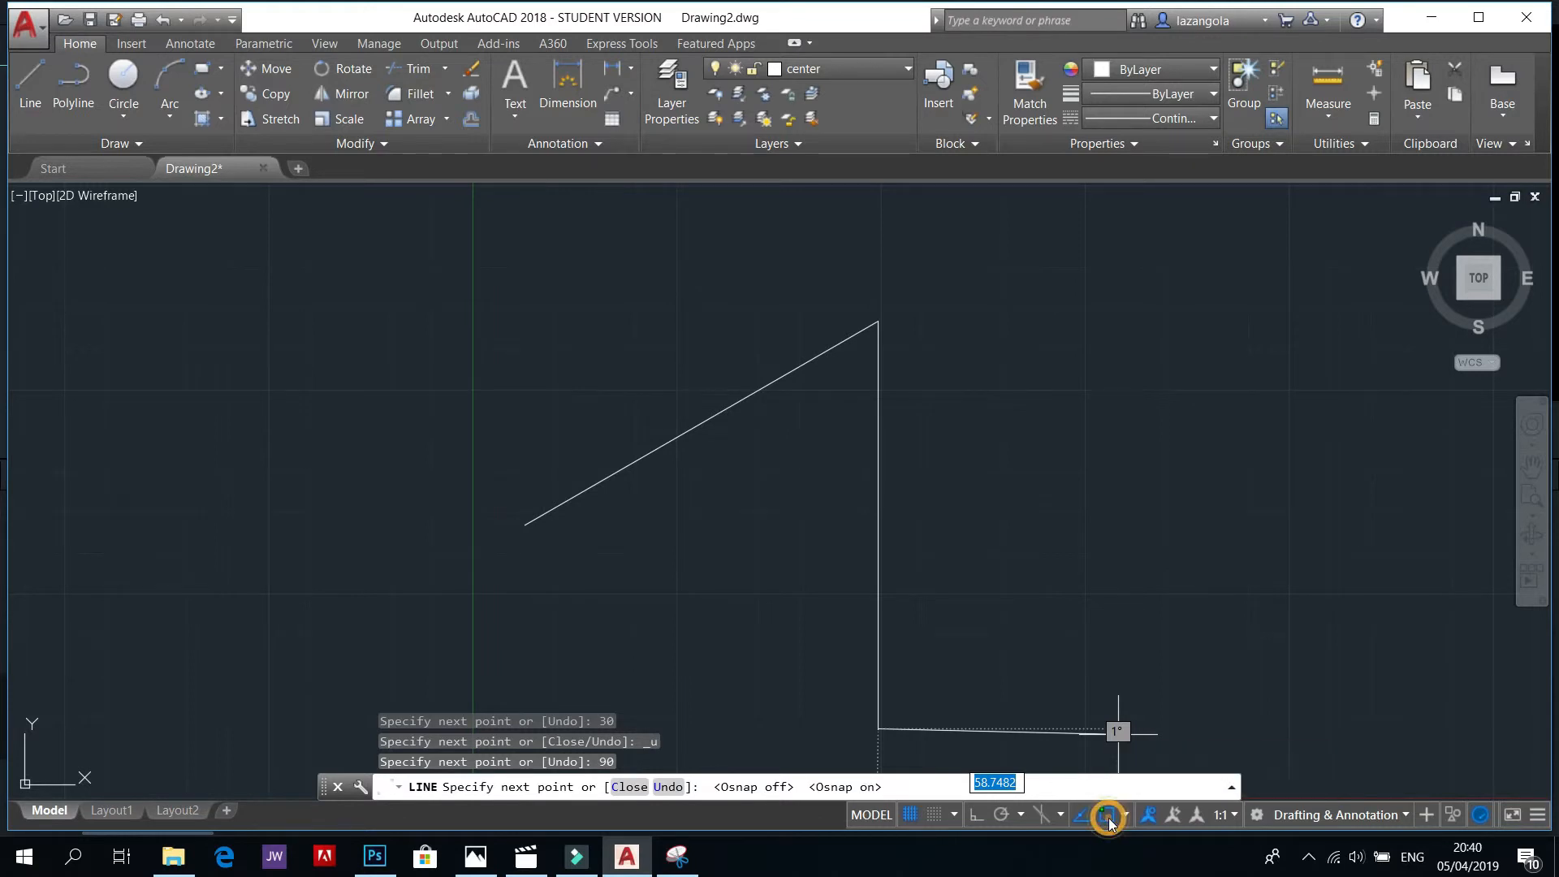
Step: Close the triangle with a third edge running back to the start point of the first edge, and finish the line
click(525, 526)
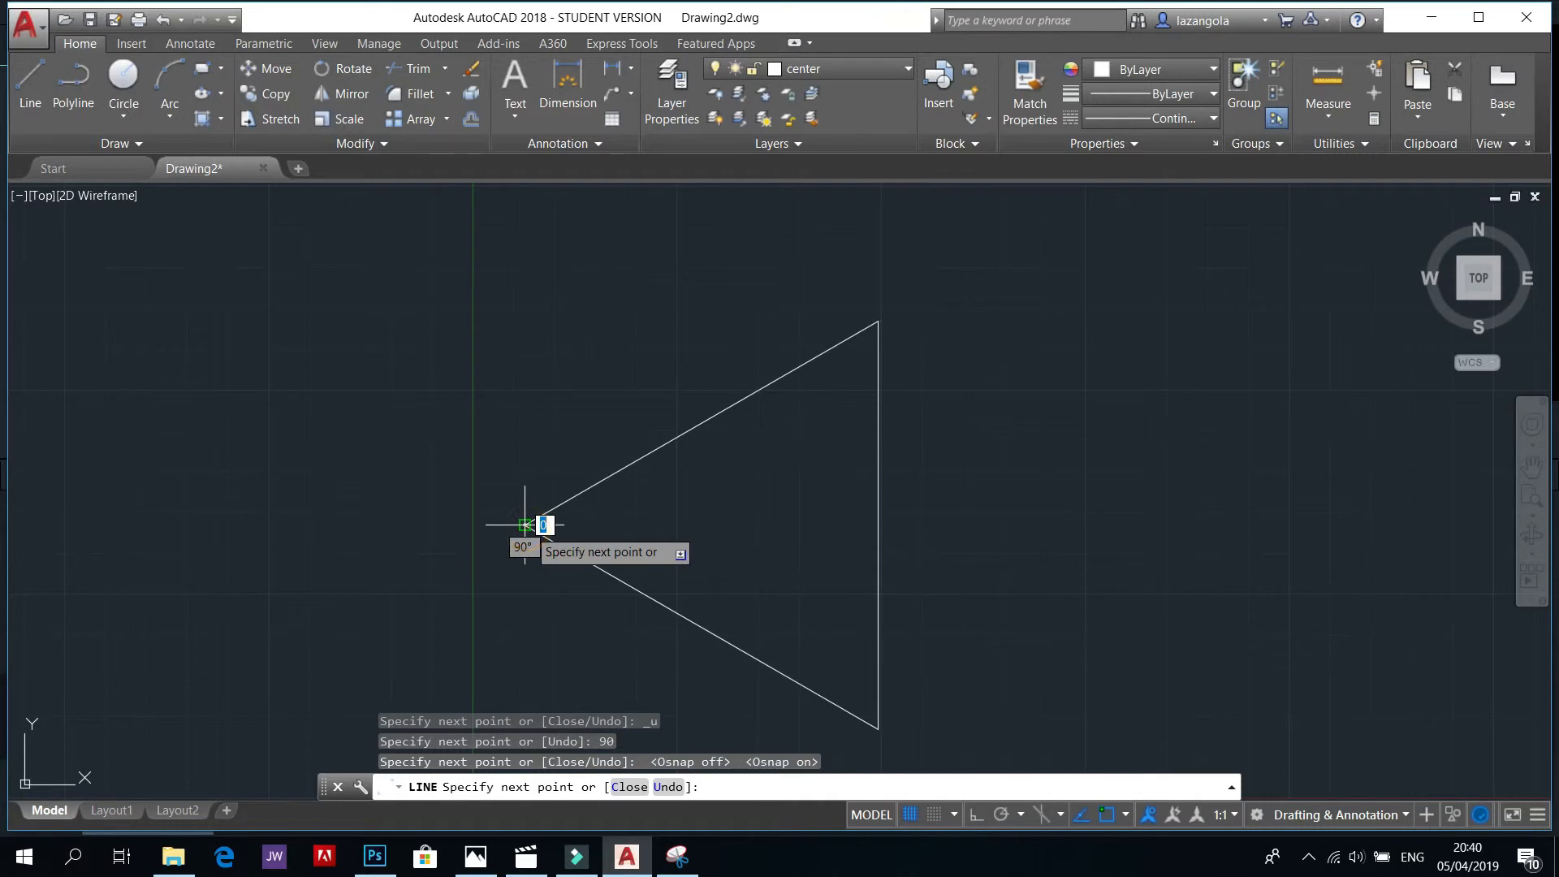
key(Return)
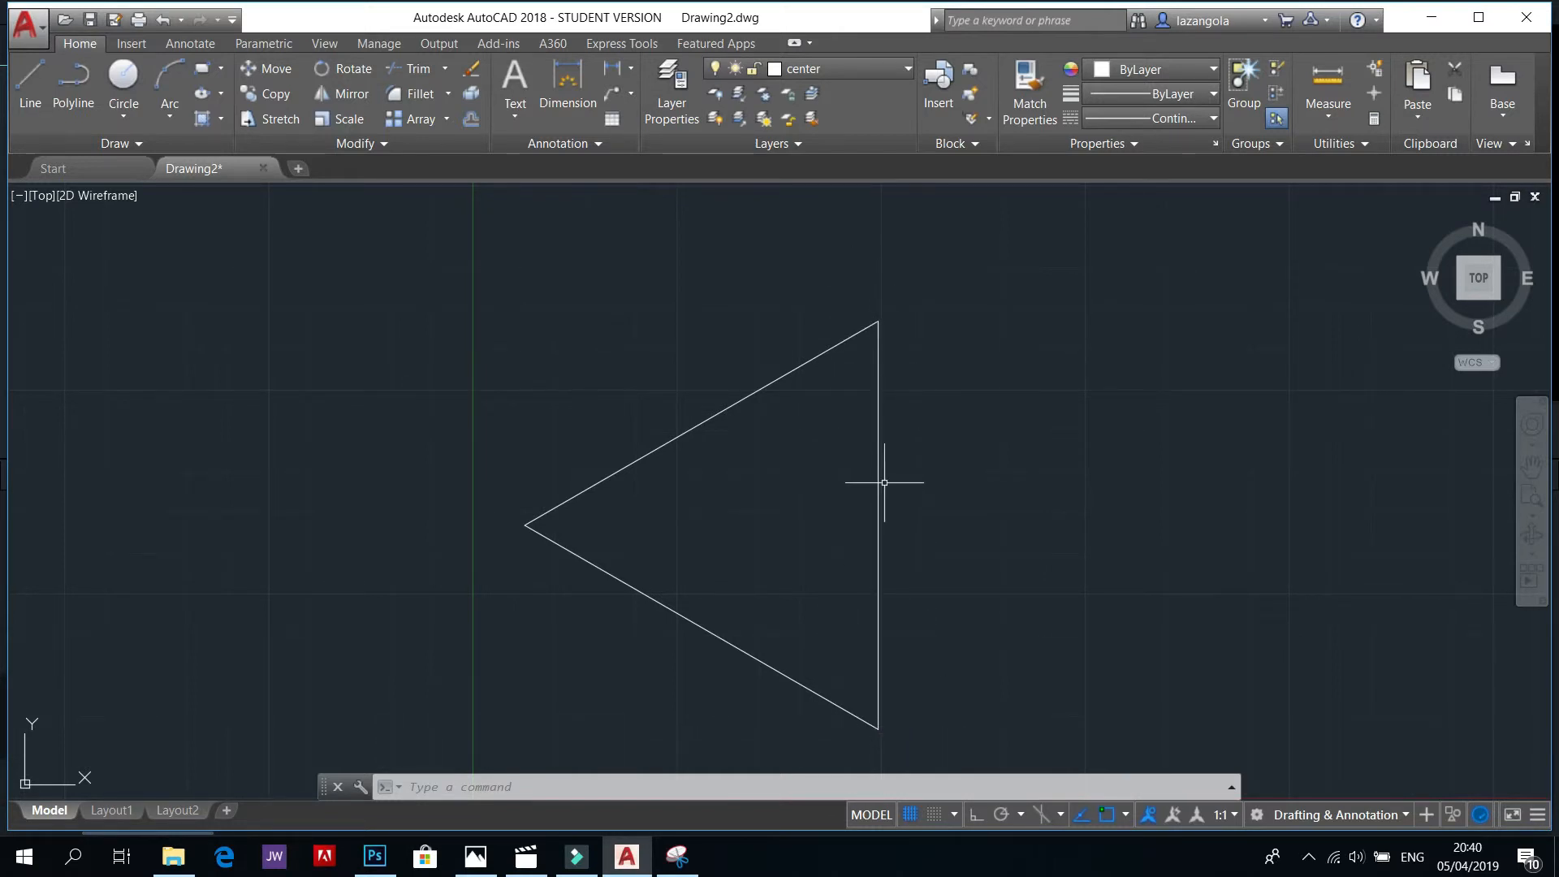
Step: Turn on the Midpoint snap and draw a horizontal line outward from the midpoint of the triangle's vertical edge
click(30, 81)
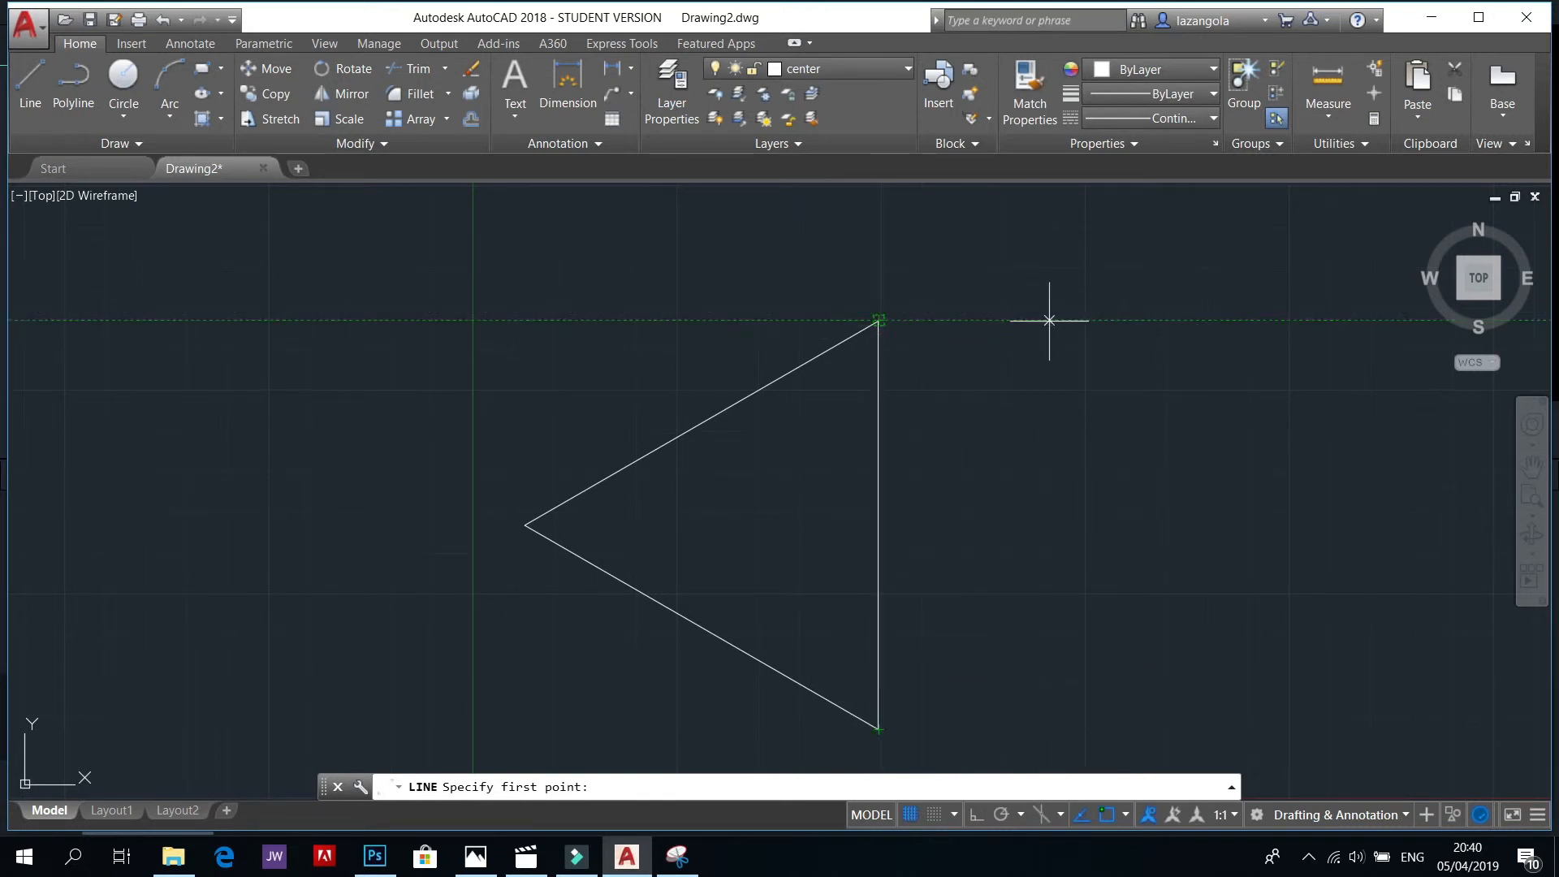
click(1130, 820)
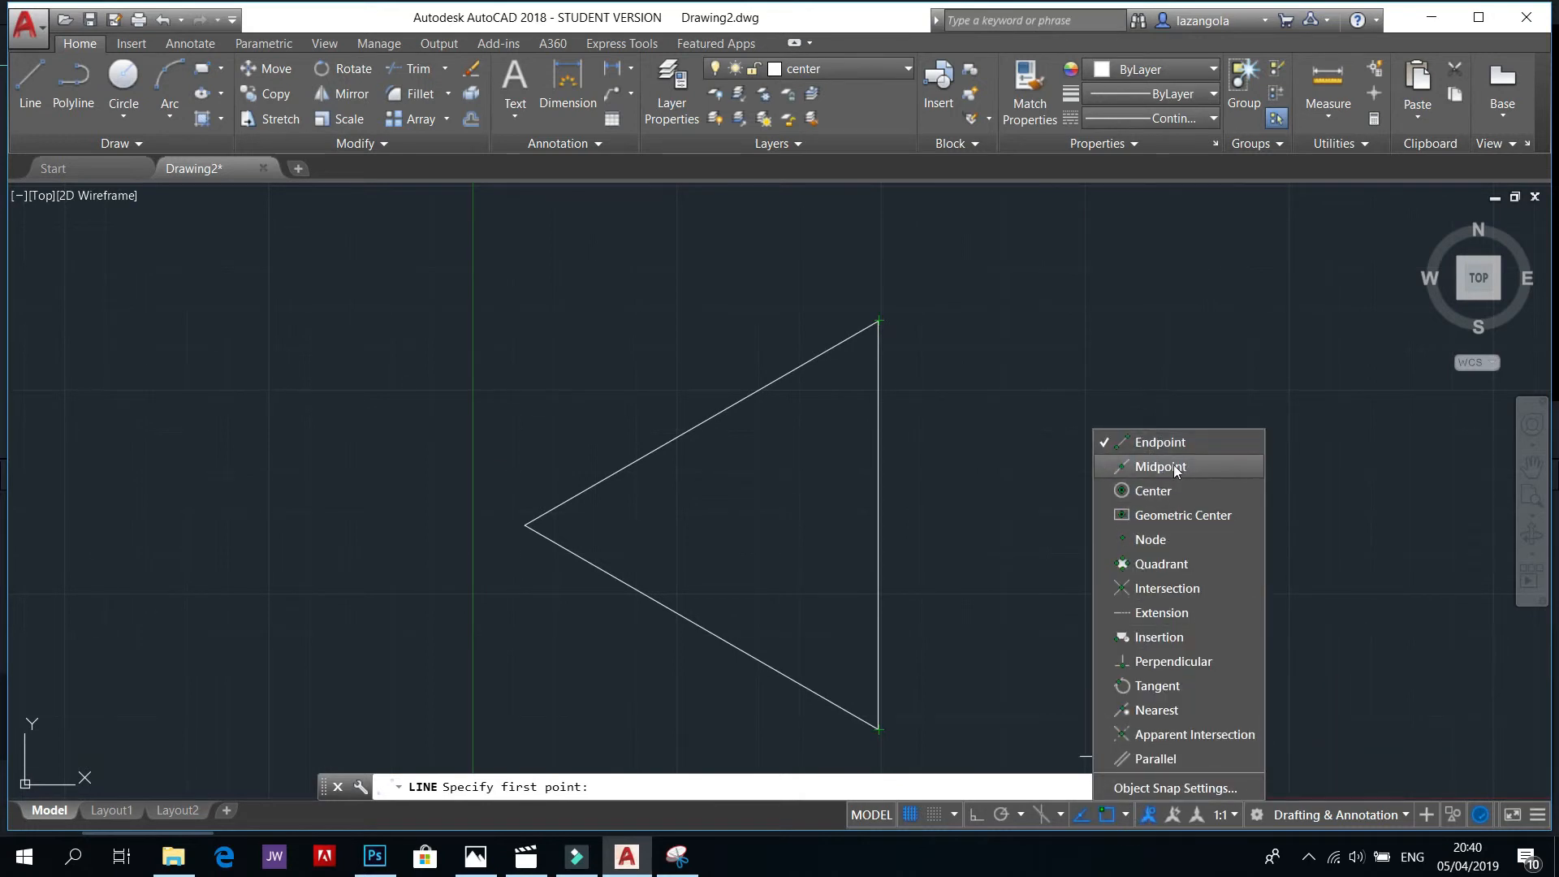
click(1109, 471)
click(1060, 505)
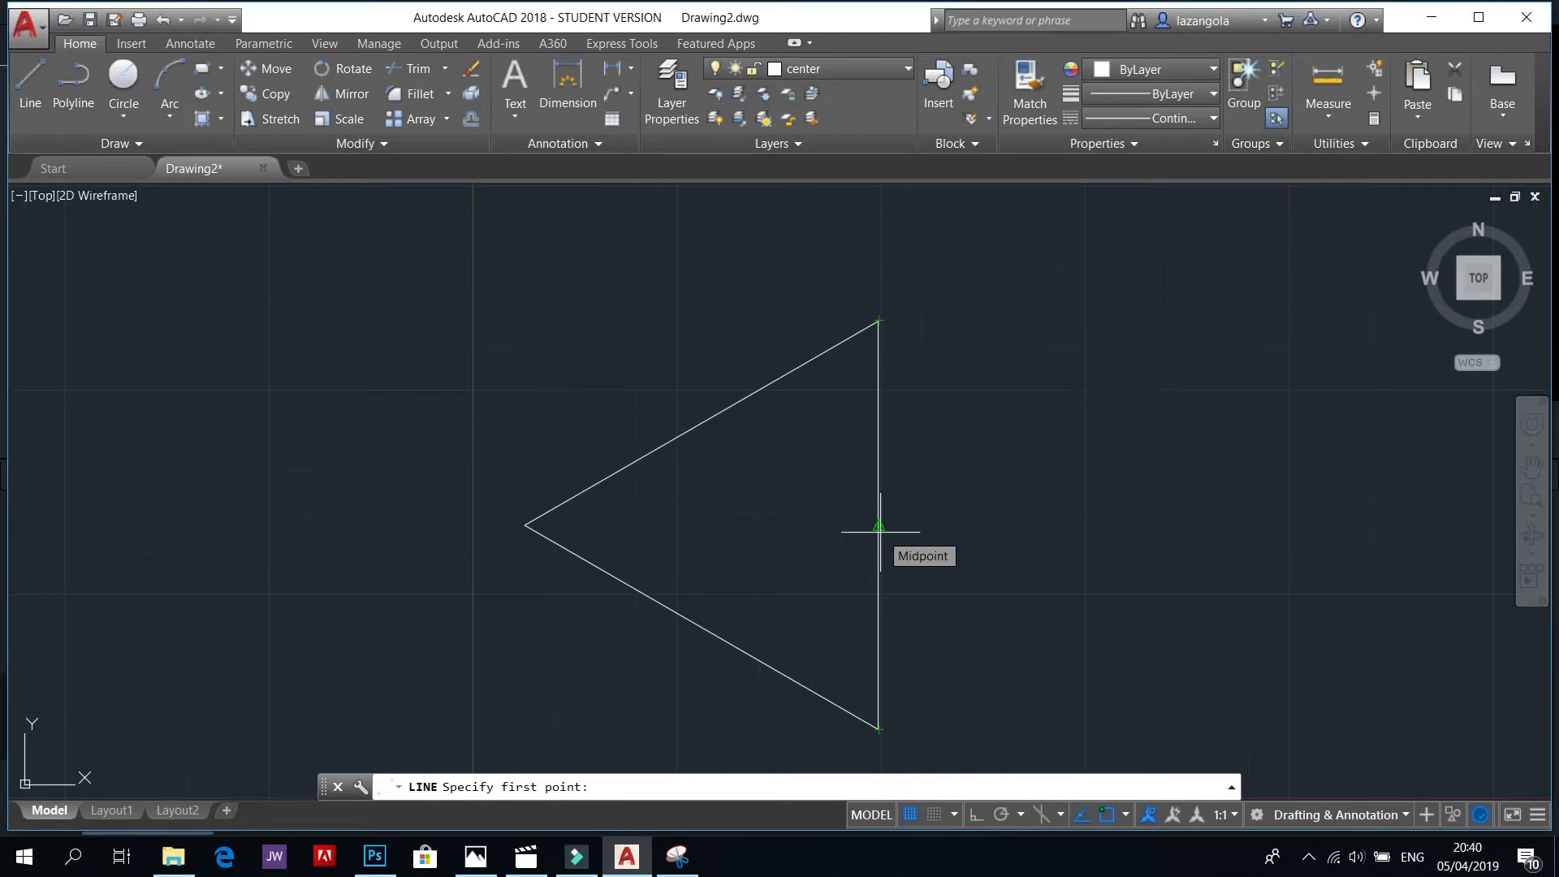
click(879, 528)
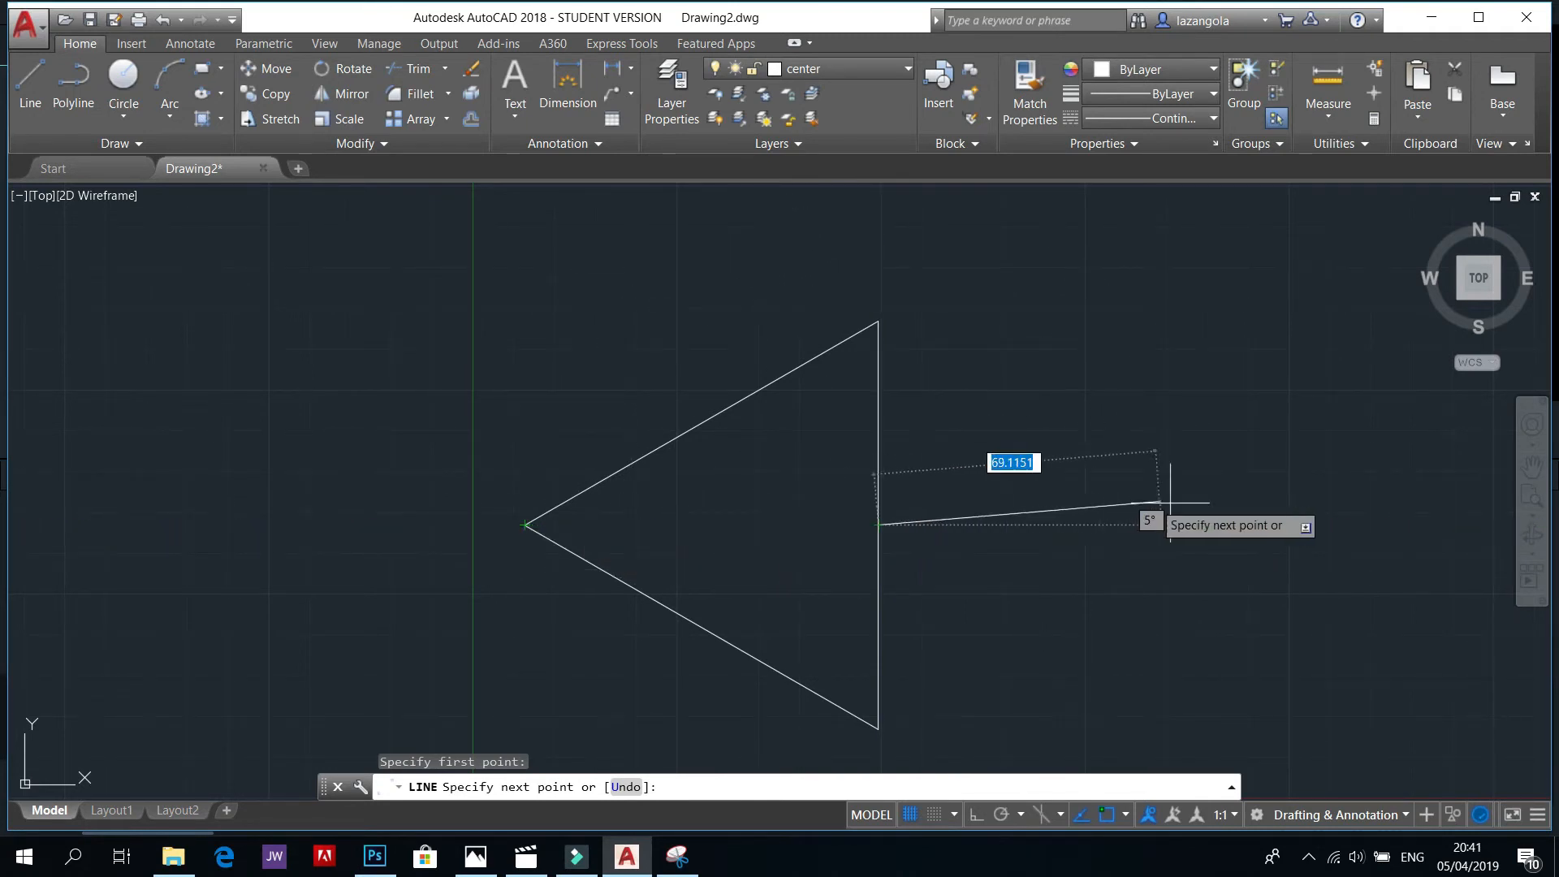
click(1209, 525)
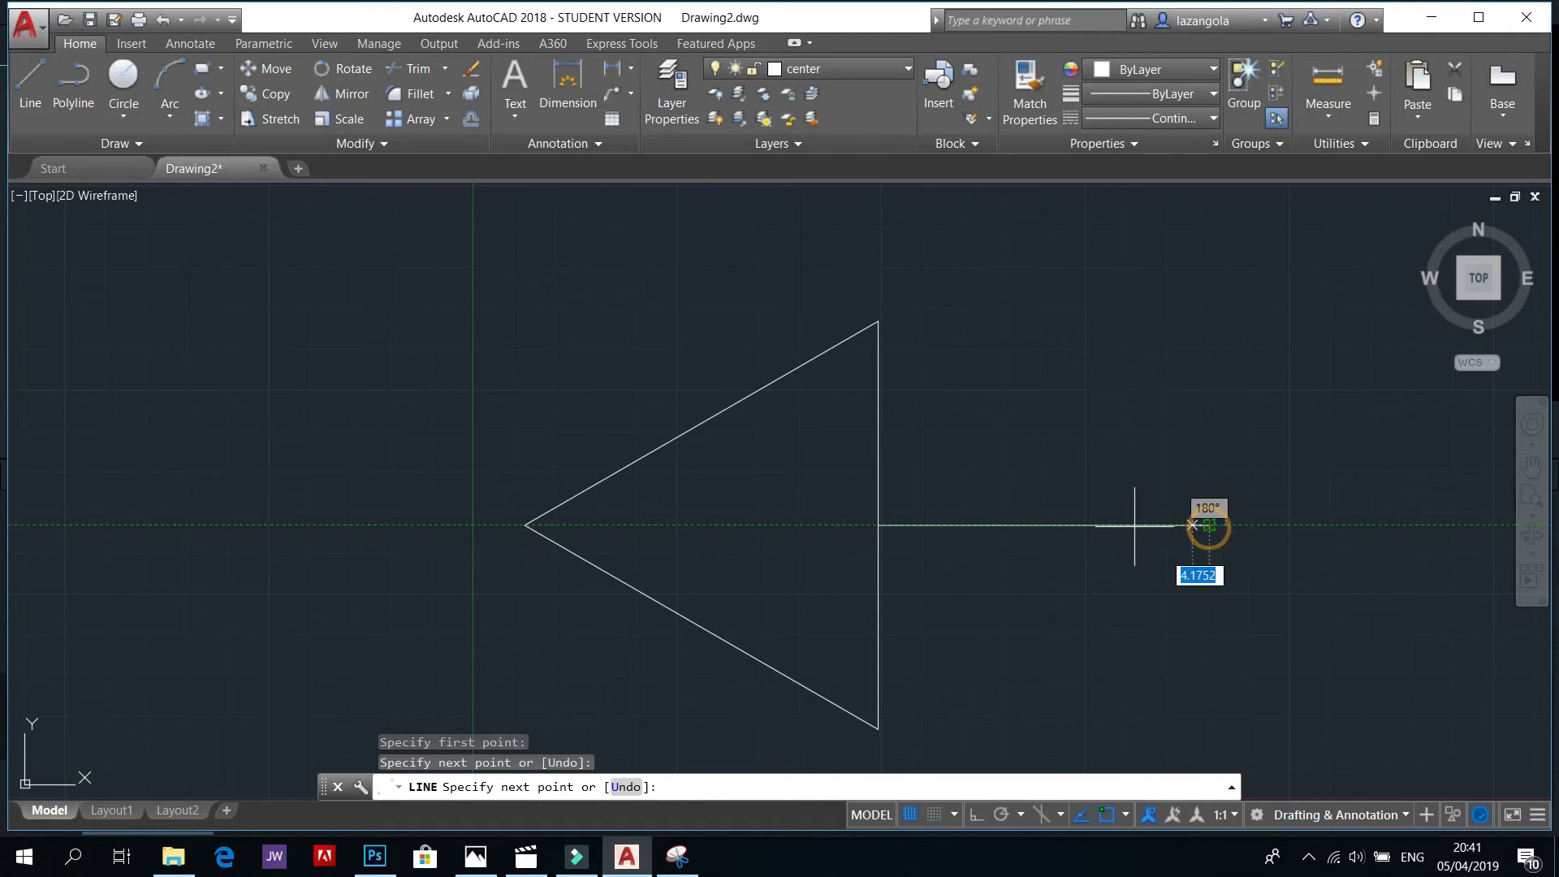
key(Return)
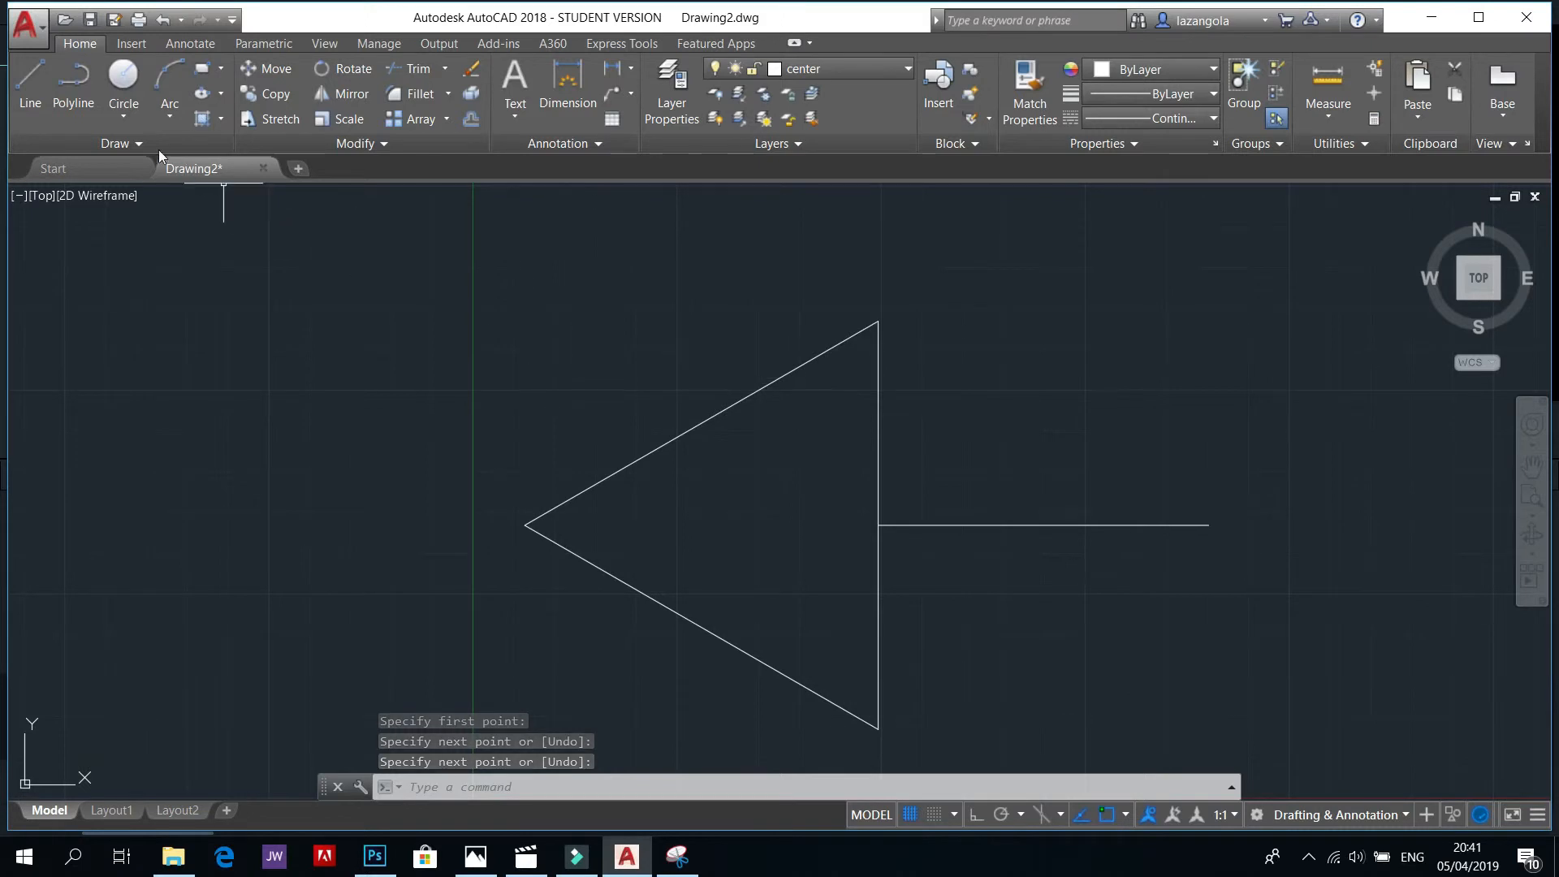
Step: Draw a Center, Radius circle of radius 20, centred in line with the horizontal line, about 35 beyond its free end
click(125, 118)
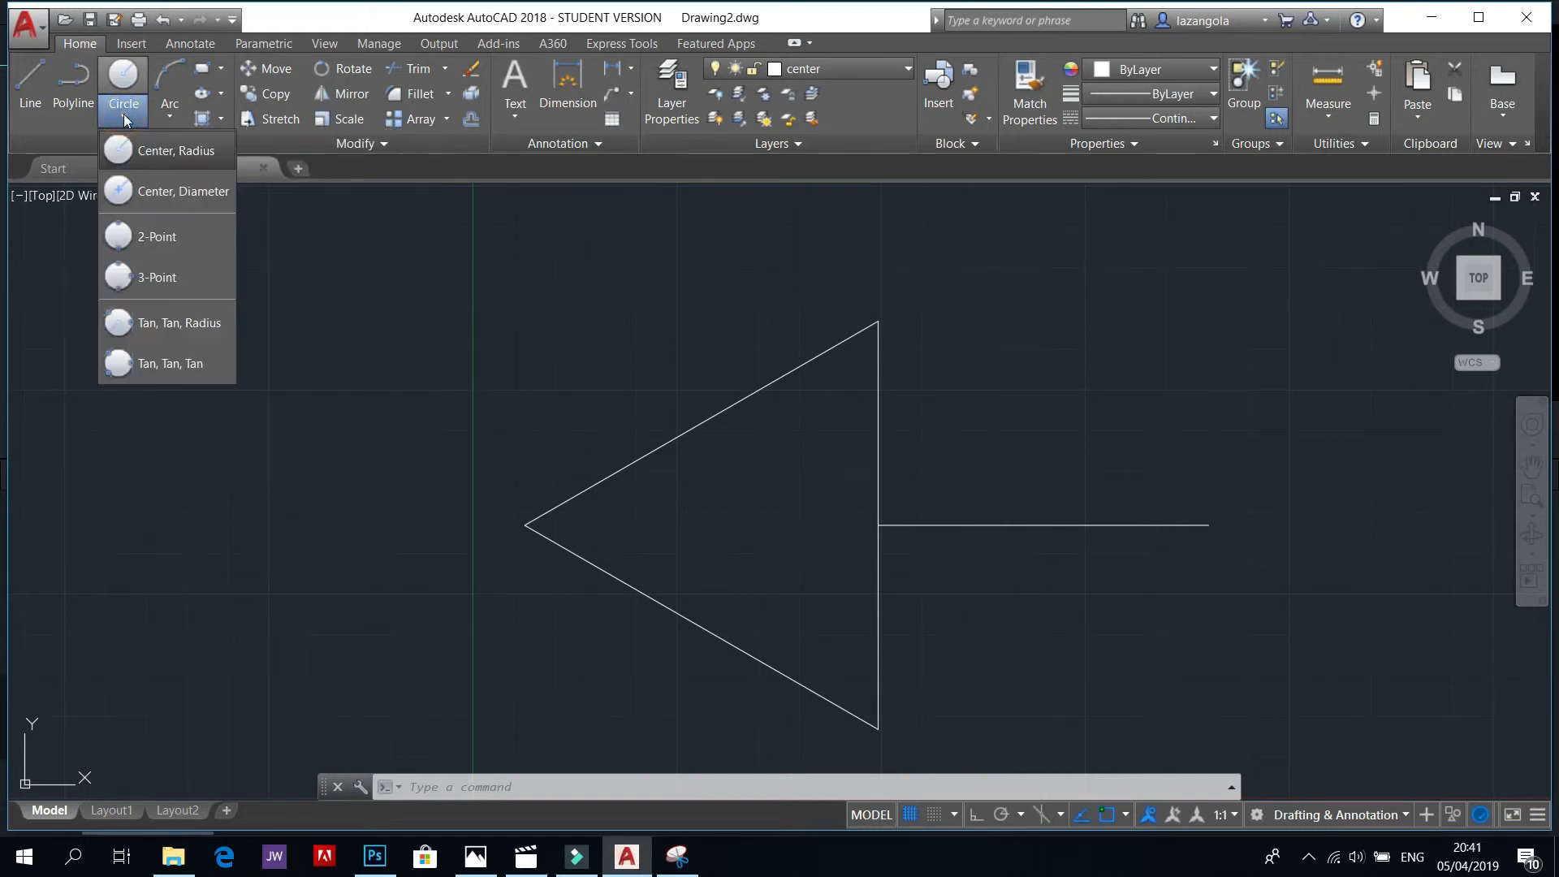
click(190, 153)
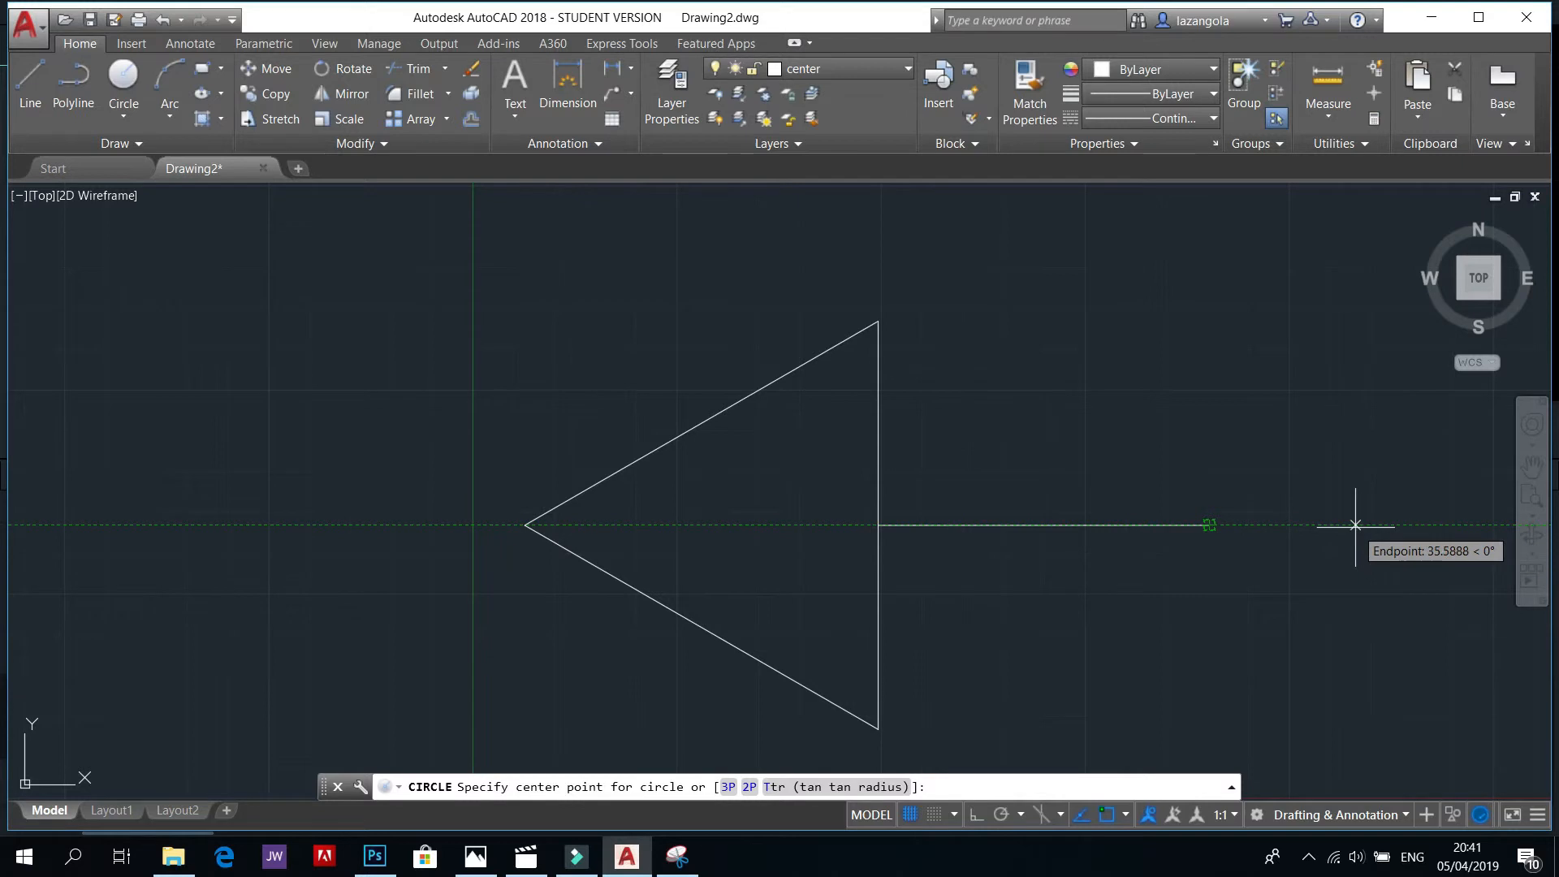
click(1351, 525)
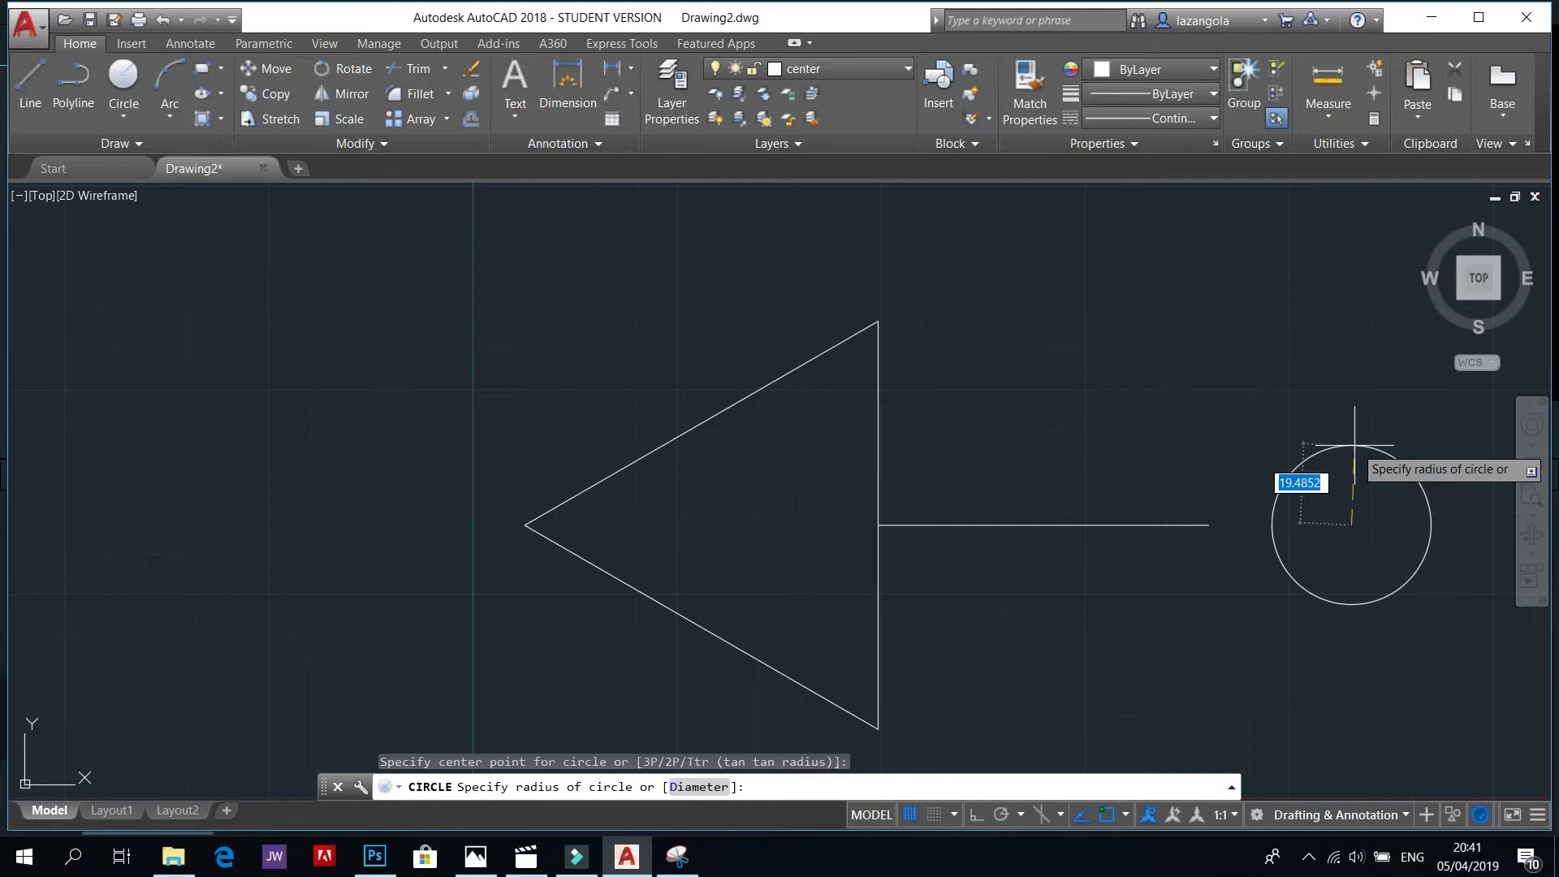
text(20)
key(Return)
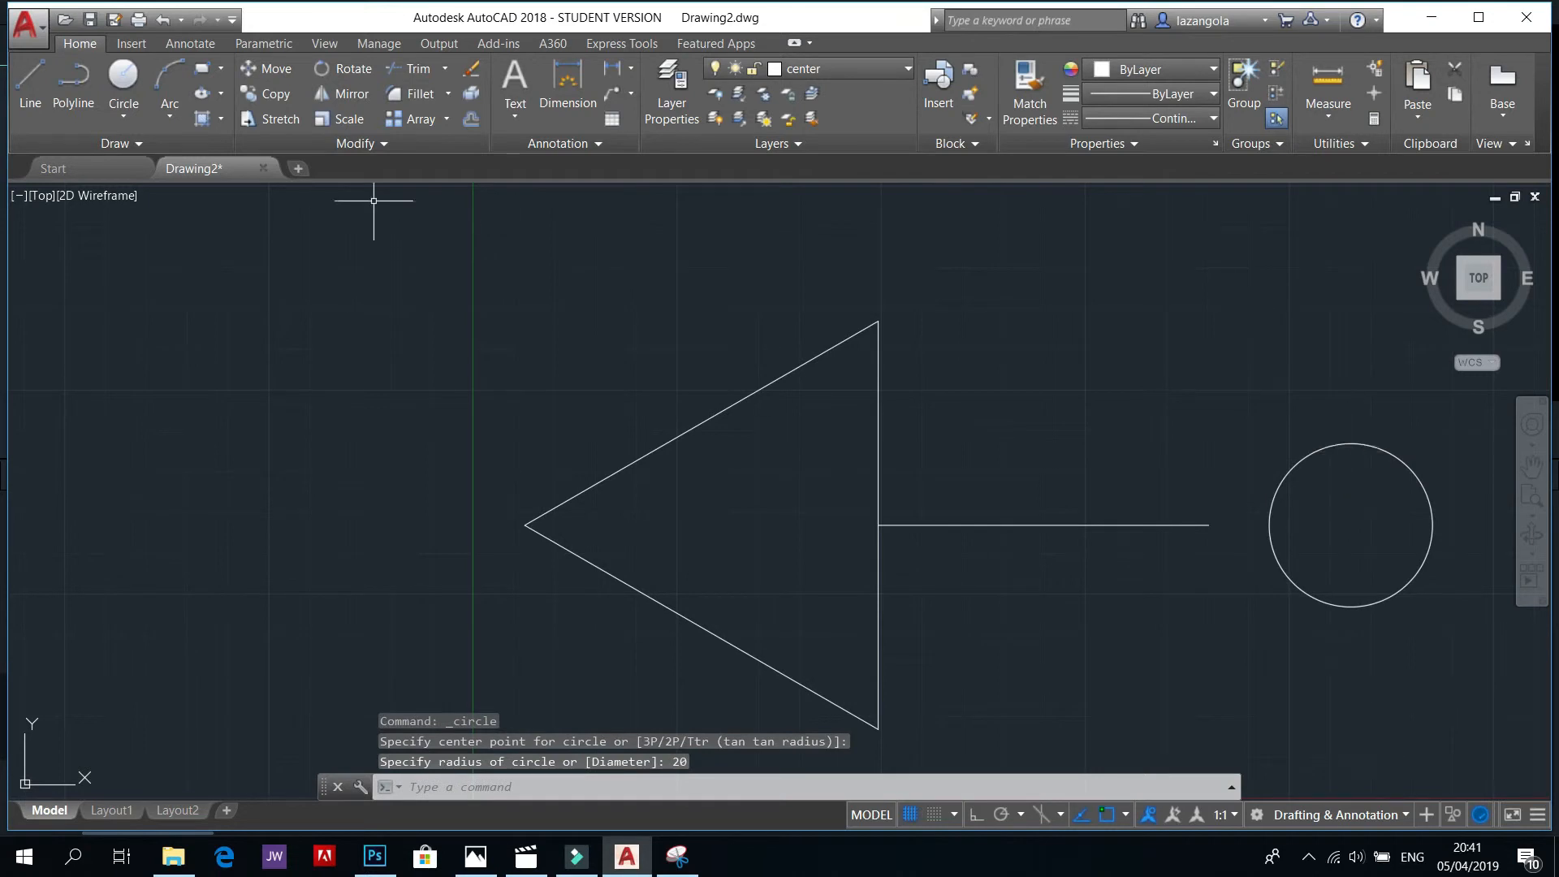
Step: Turn on the Center snap and draw a concentric Center, Diameter circle of diameter 70 around the existing circle
click(124, 118)
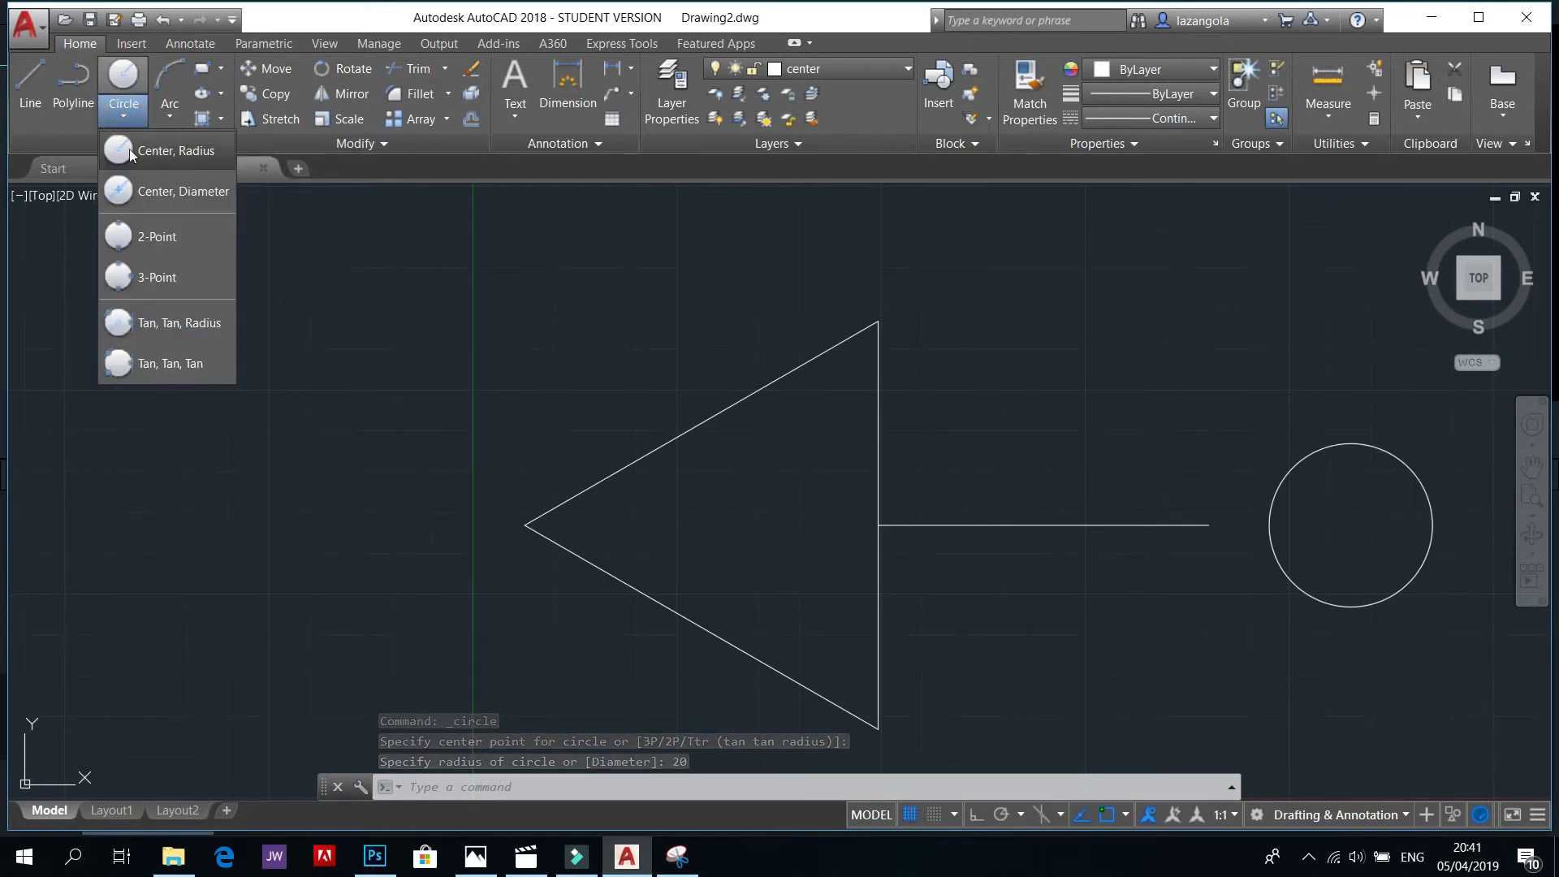
click(158, 191)
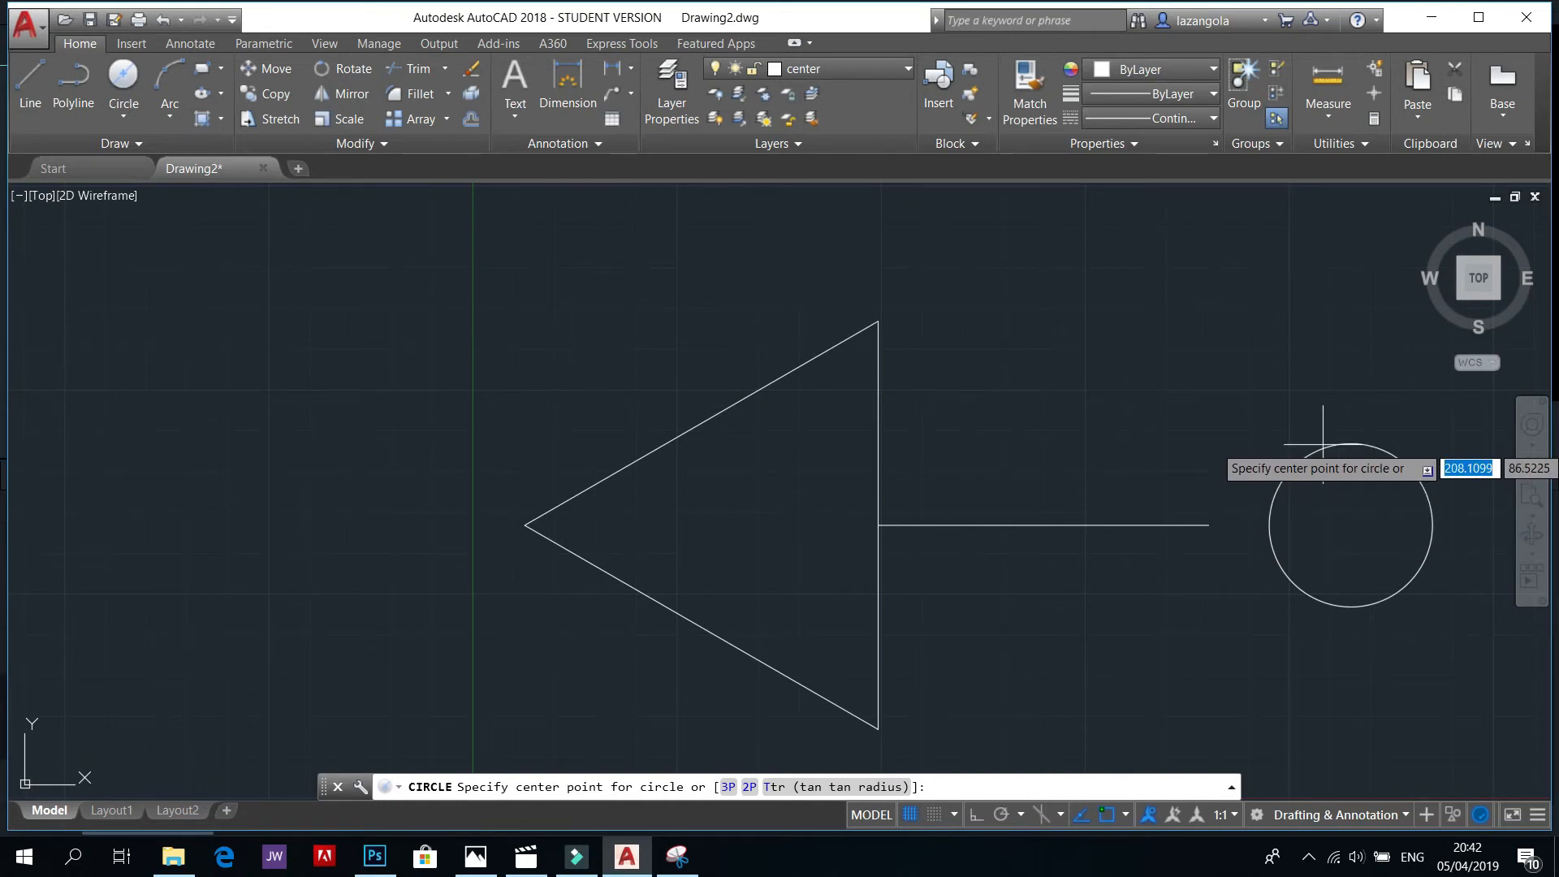
click(1124, 815)
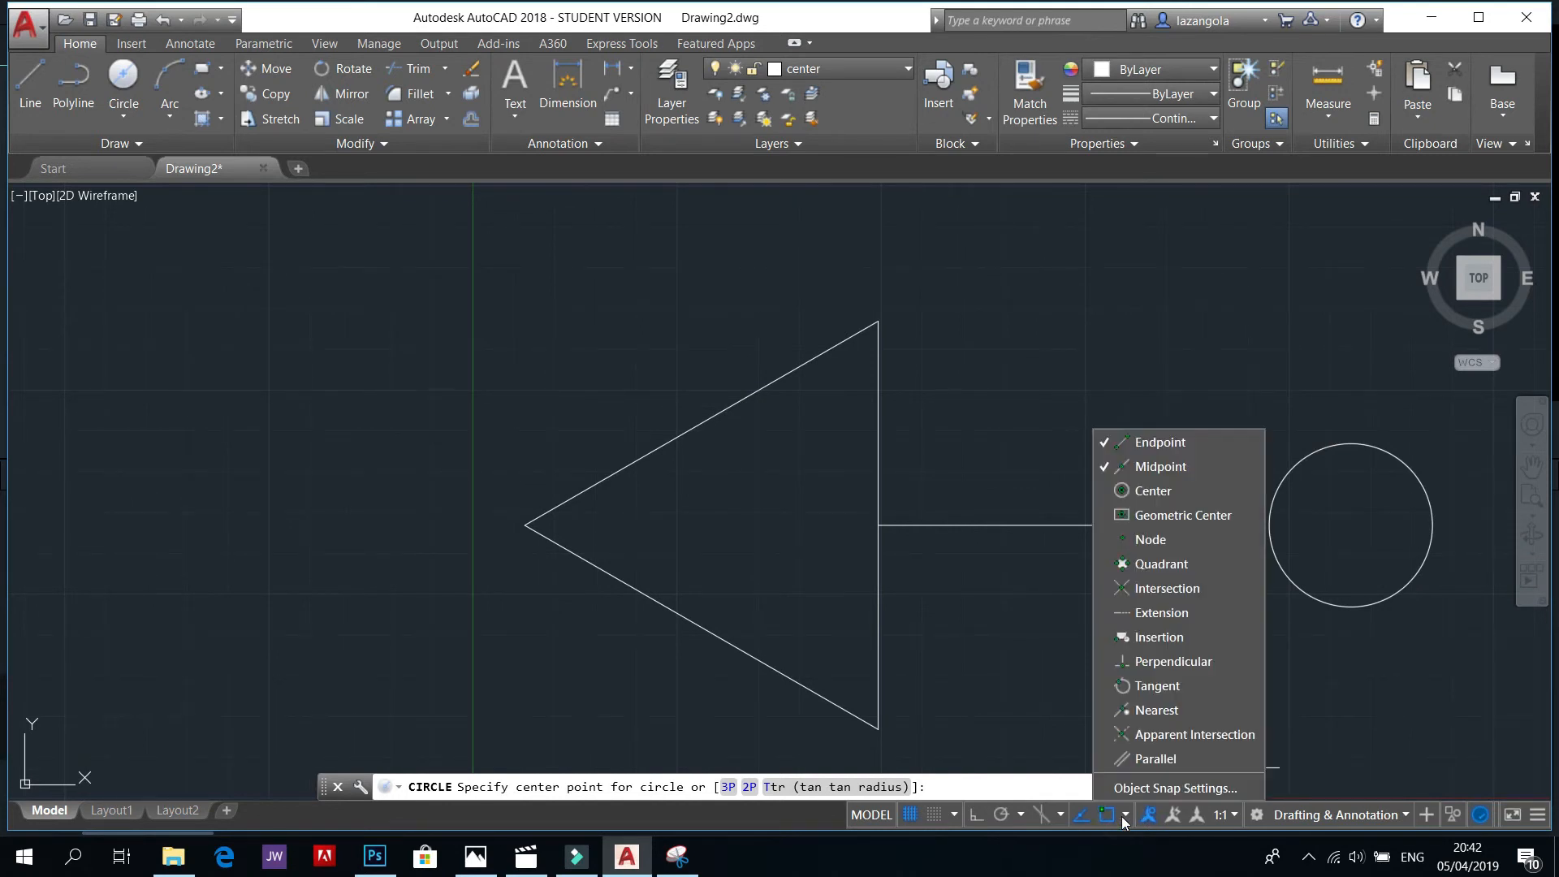
click(1148, 490)
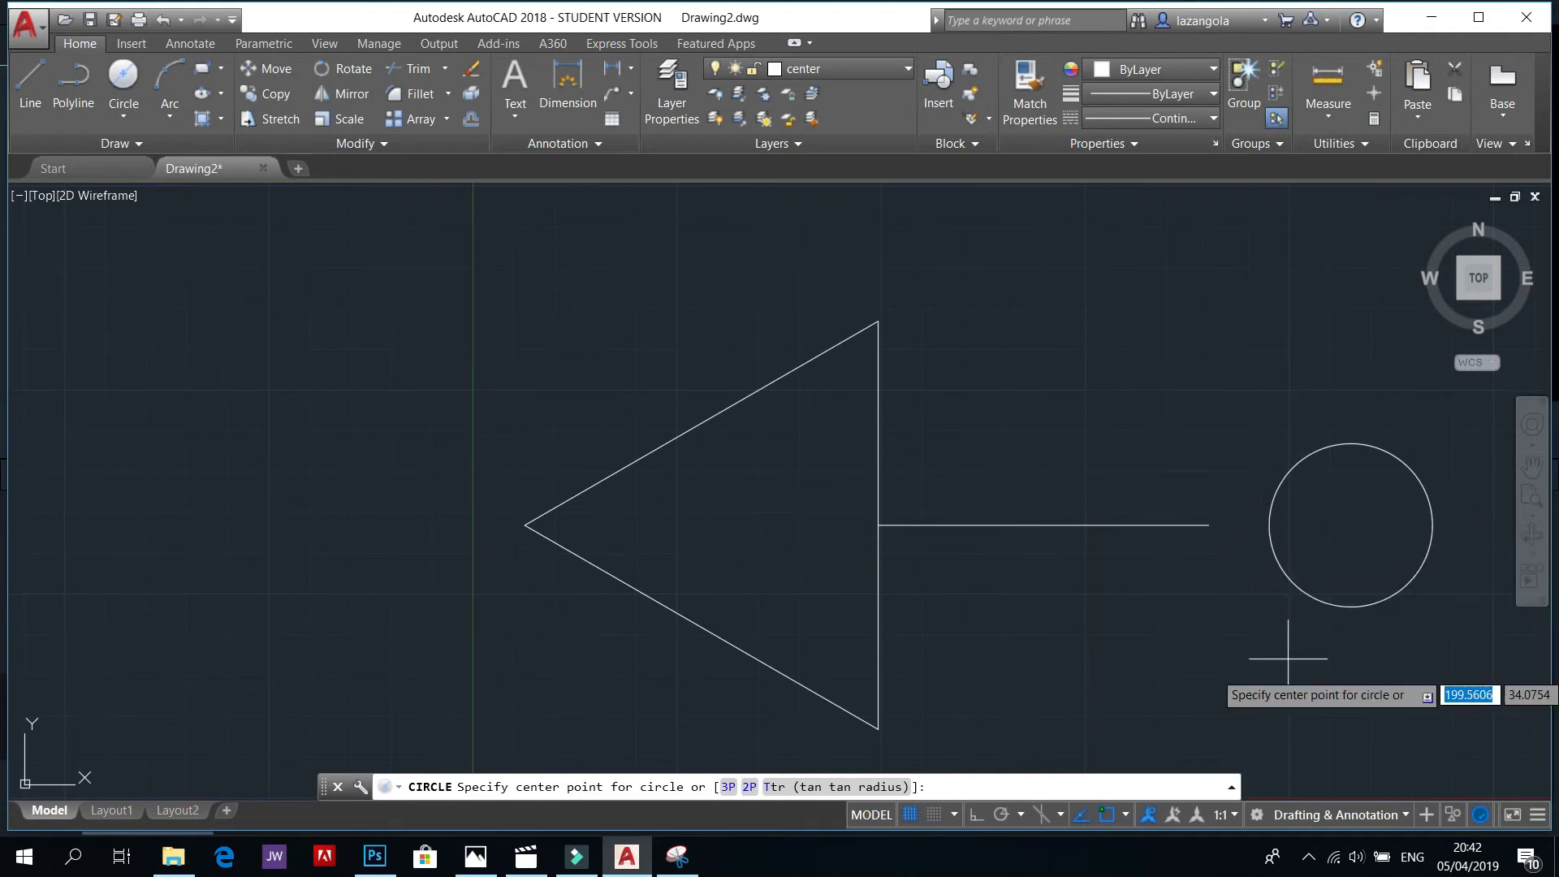
click(1351, 524)
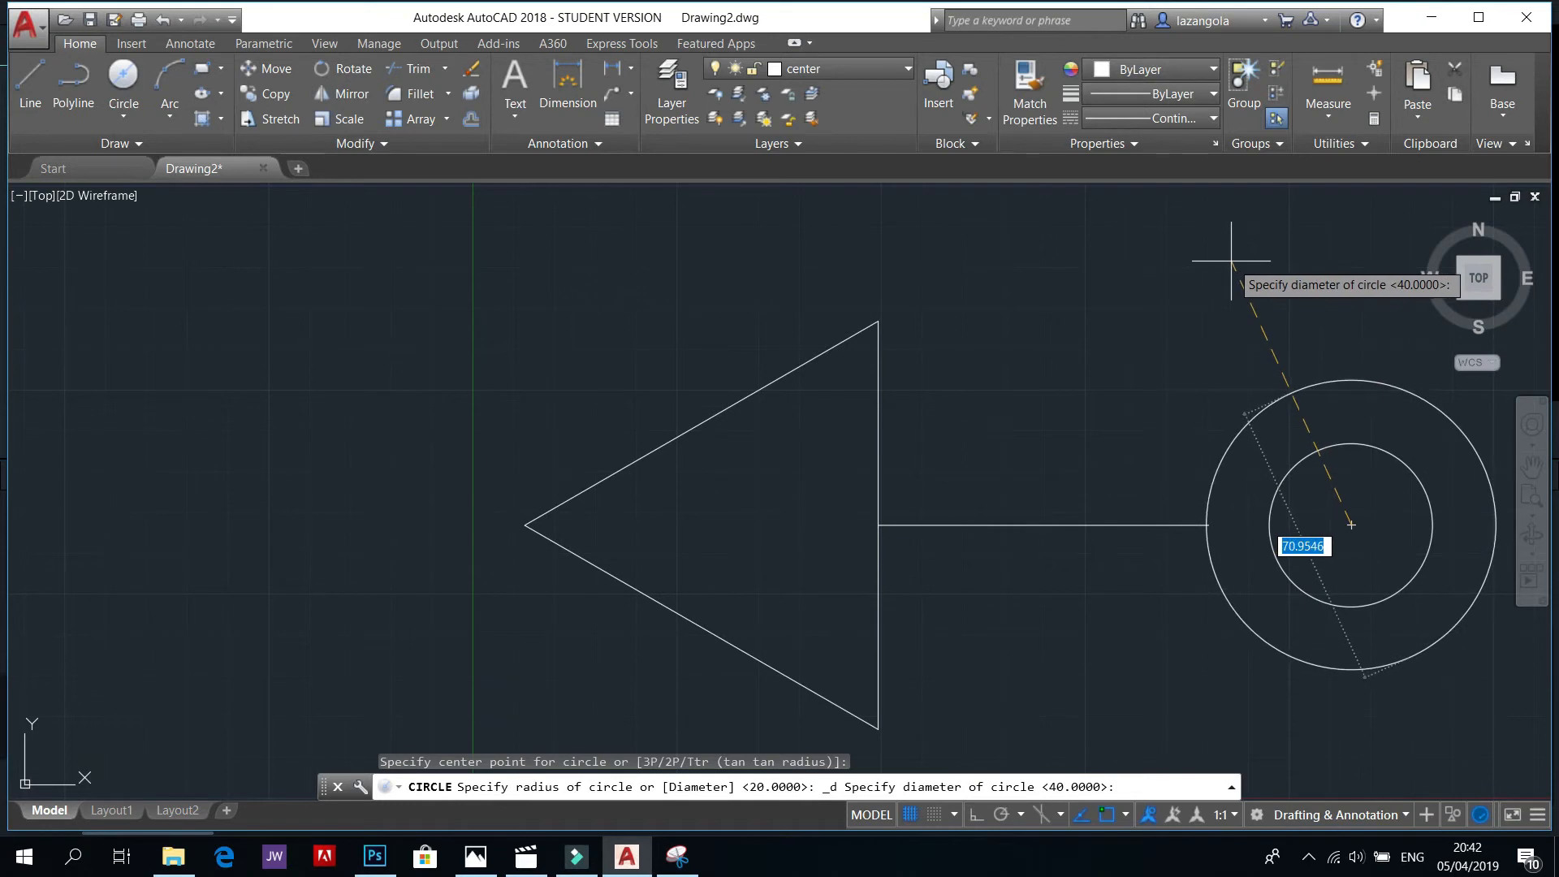
text(70)
key(Return)
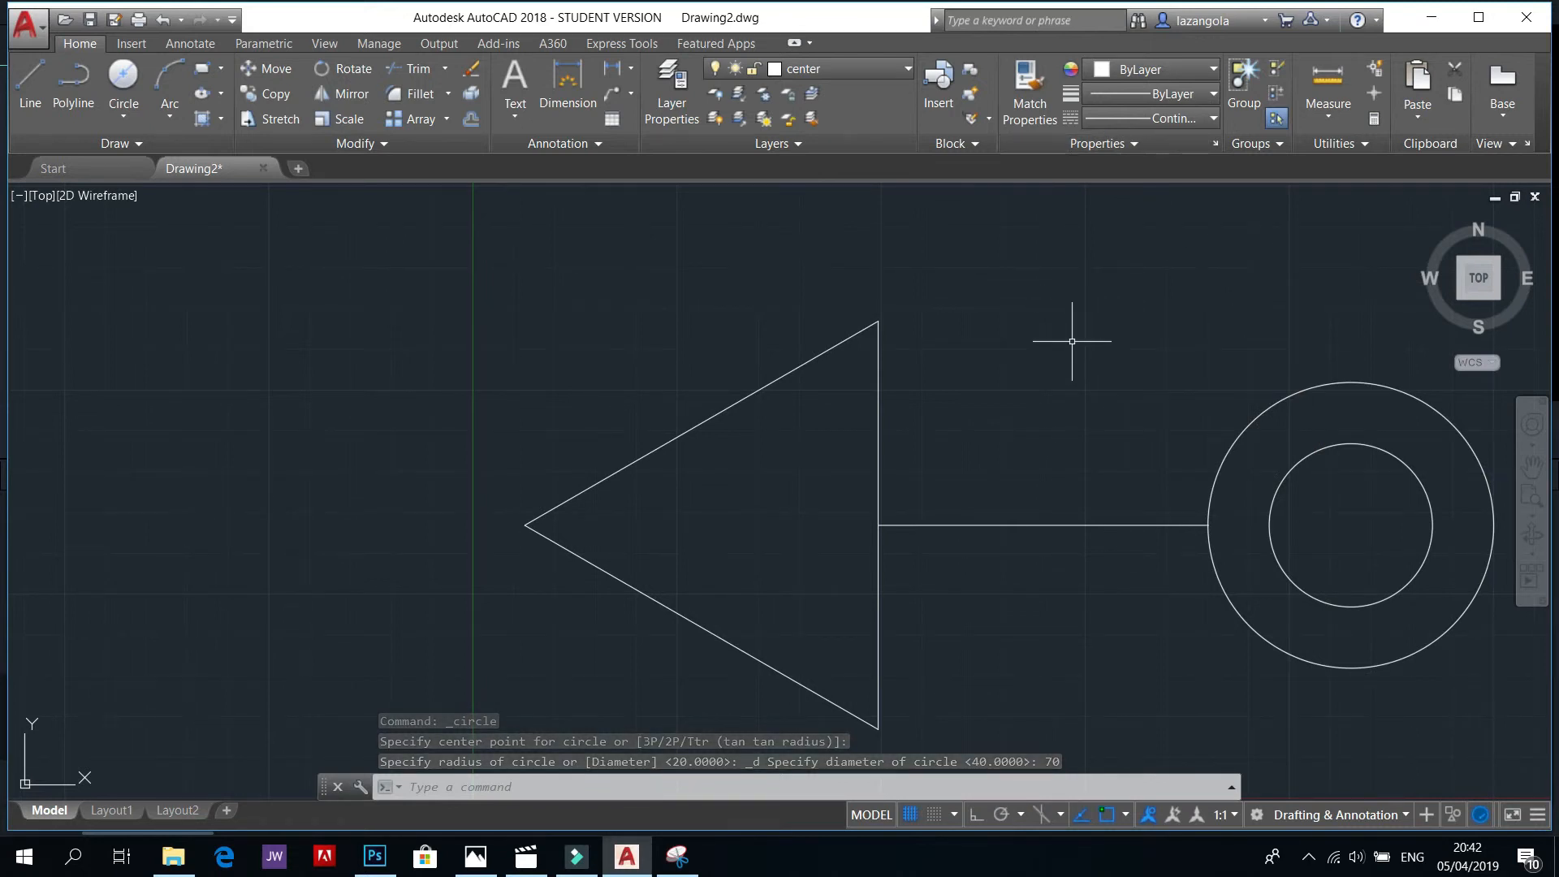
Step: Draw a freehand closed outline of connected lines above the triangle, starting with a long, nearly horizontal edge and ending at its start point
click(42, 100)
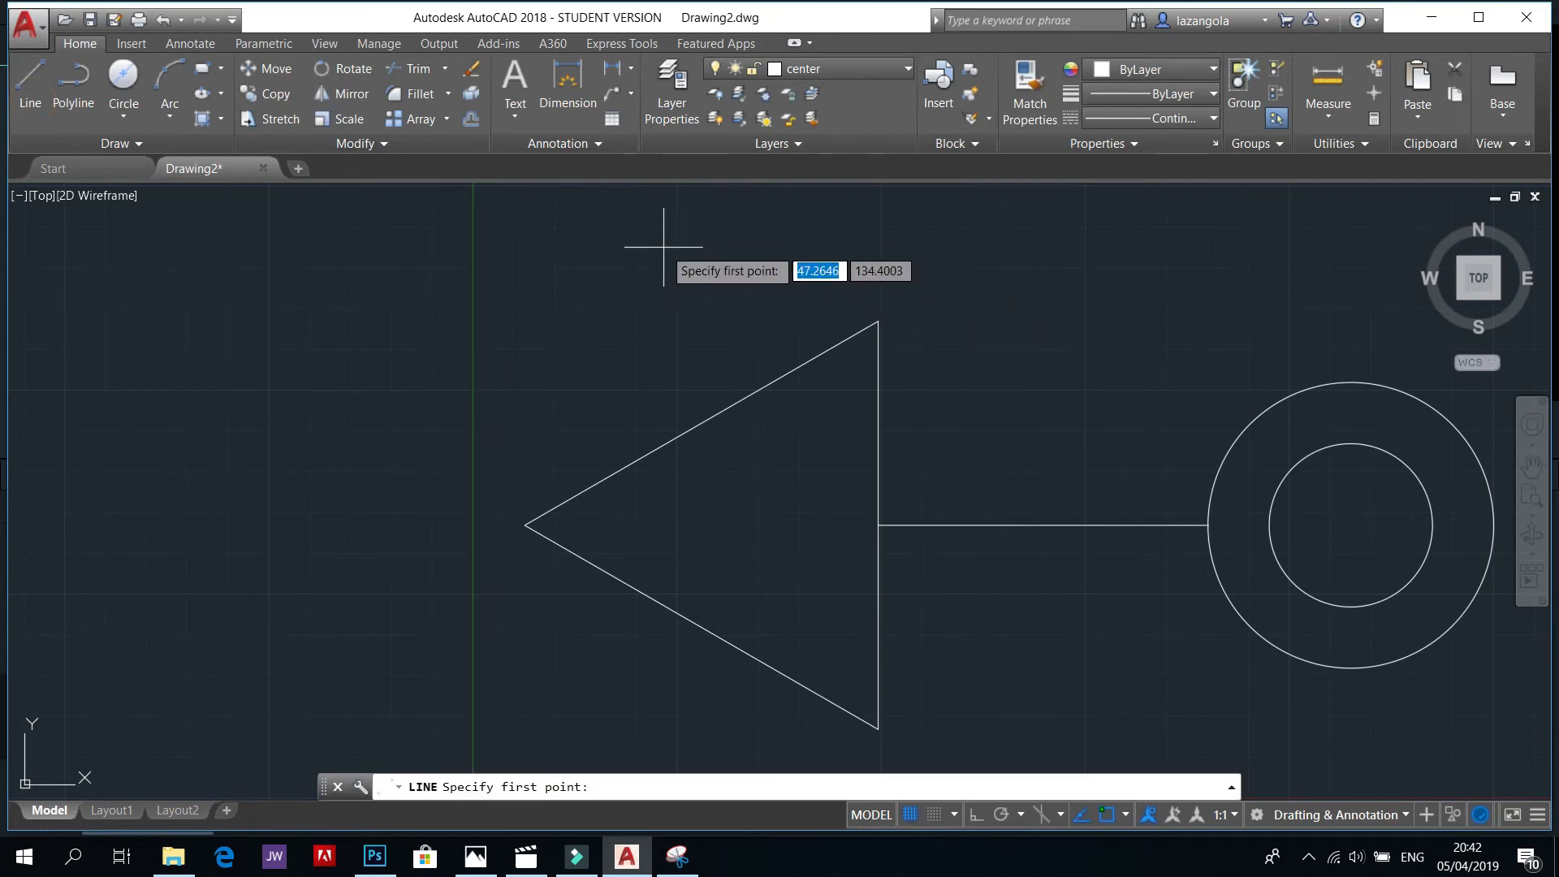
click(615, 248)
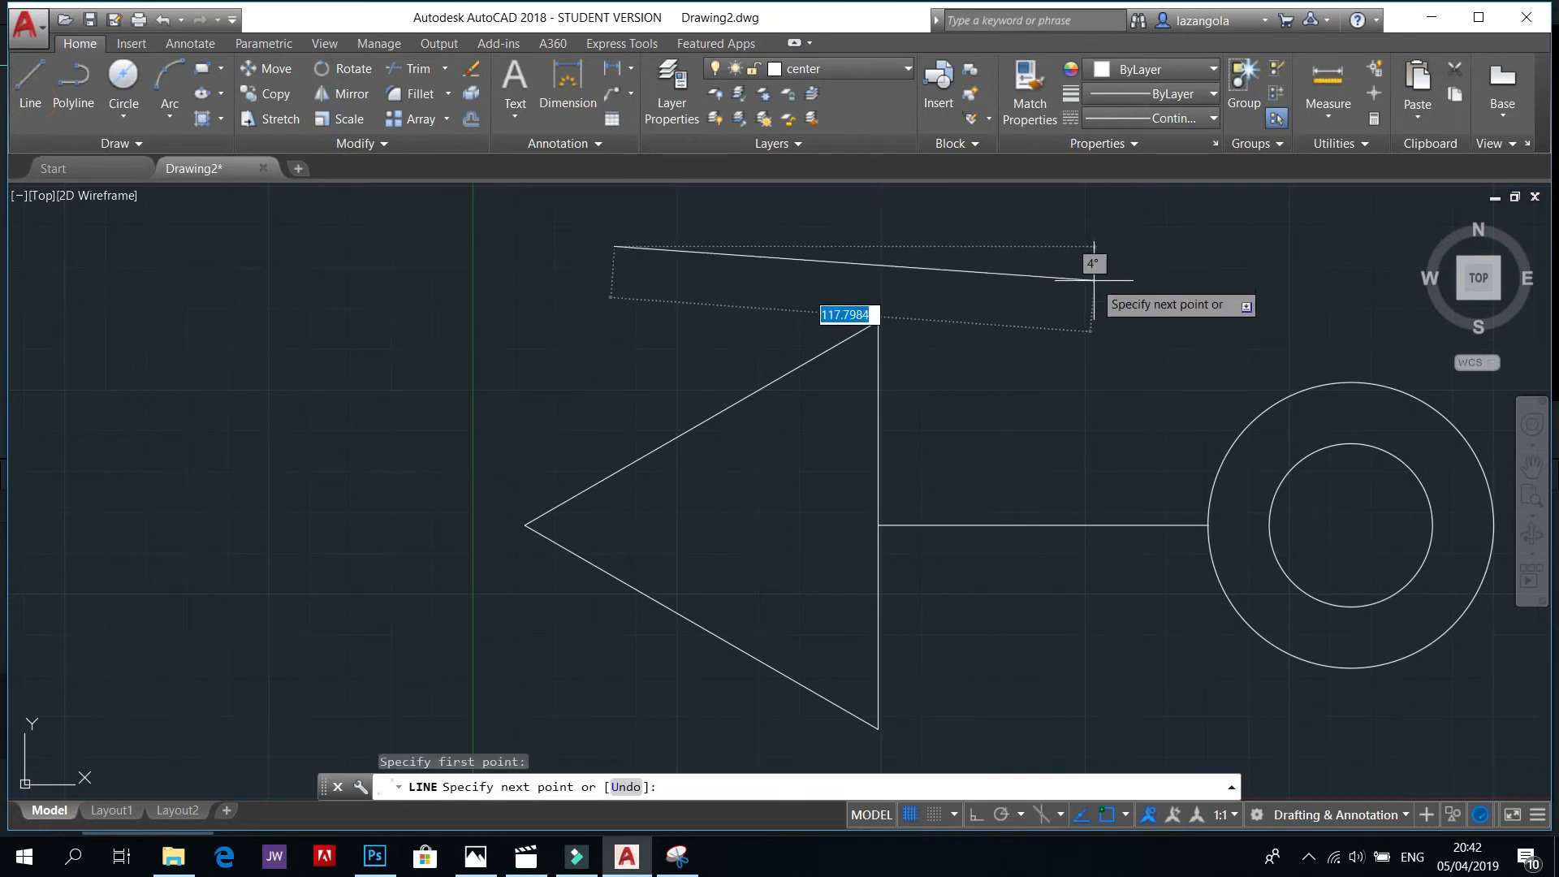
click(1074, 248)
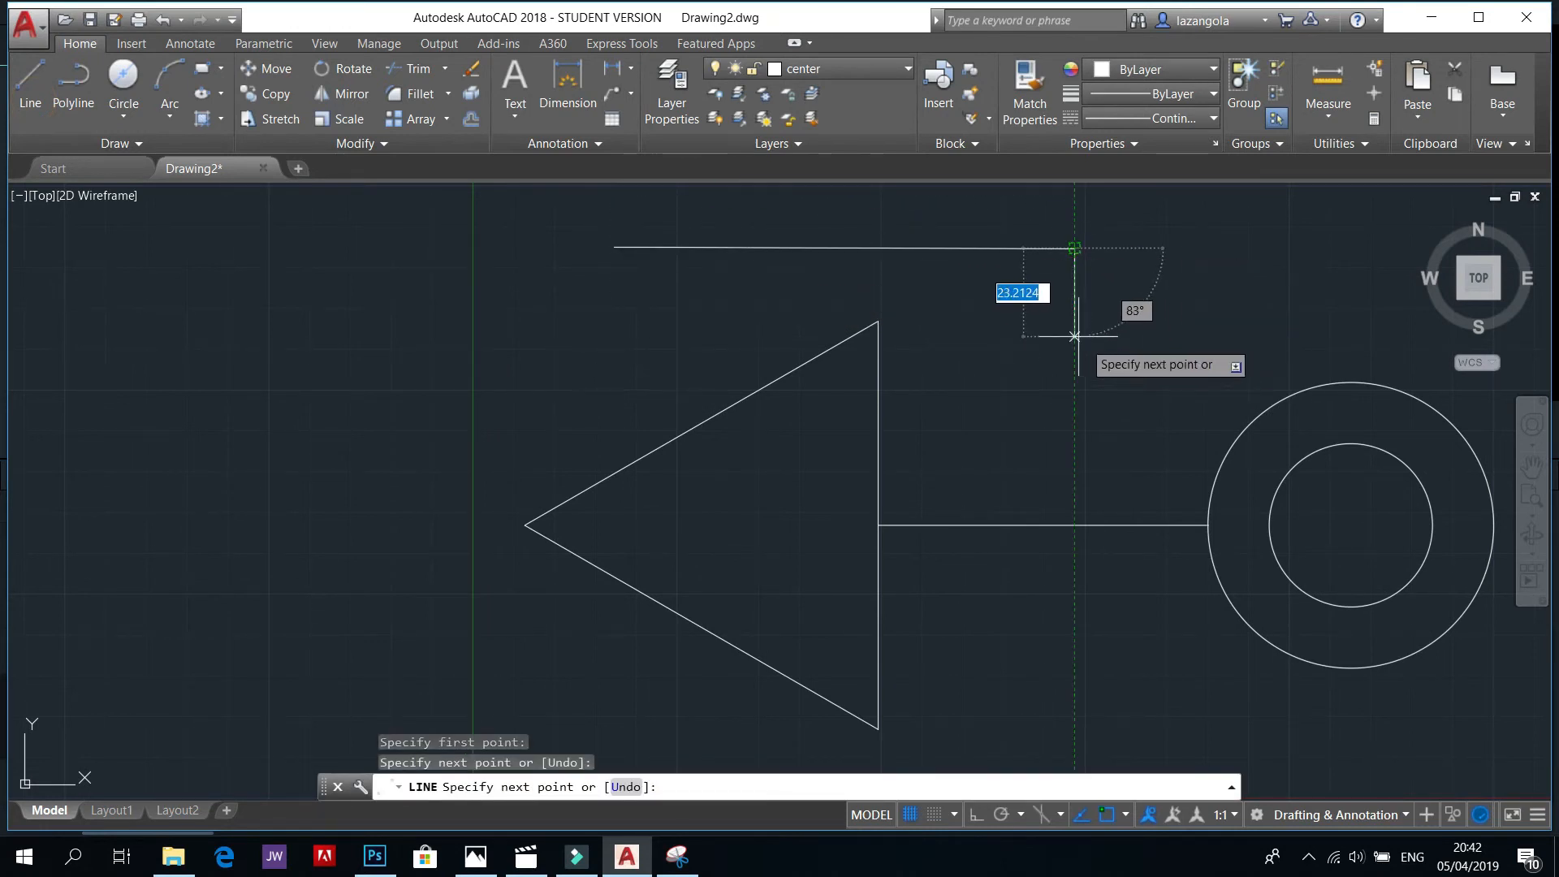
click(1133, 247)
click(1088, 315)
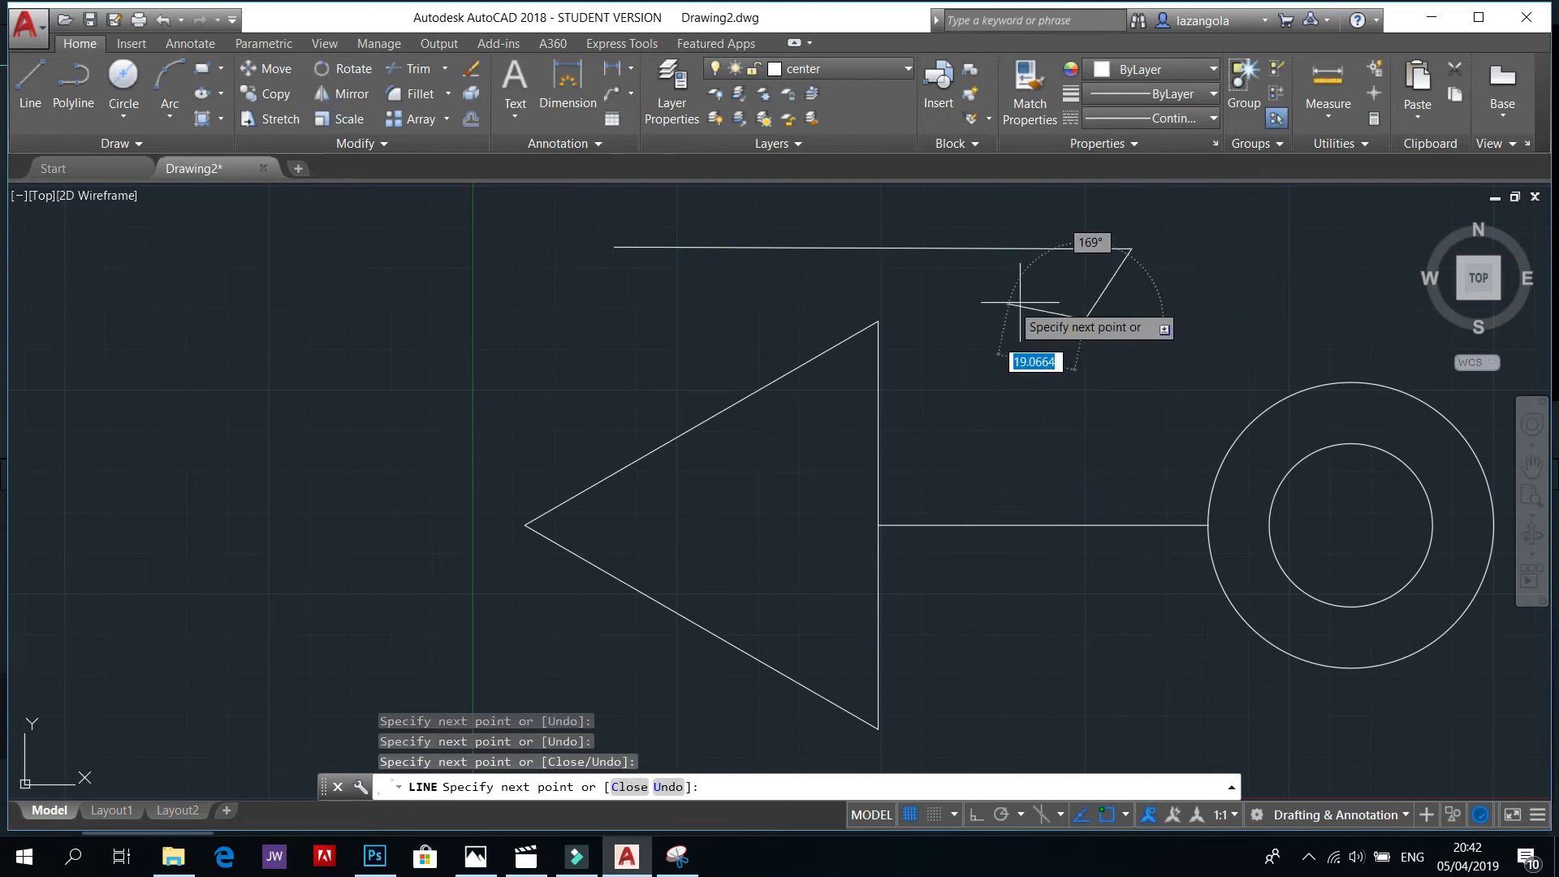
click(956, 299)
click(857, 207)
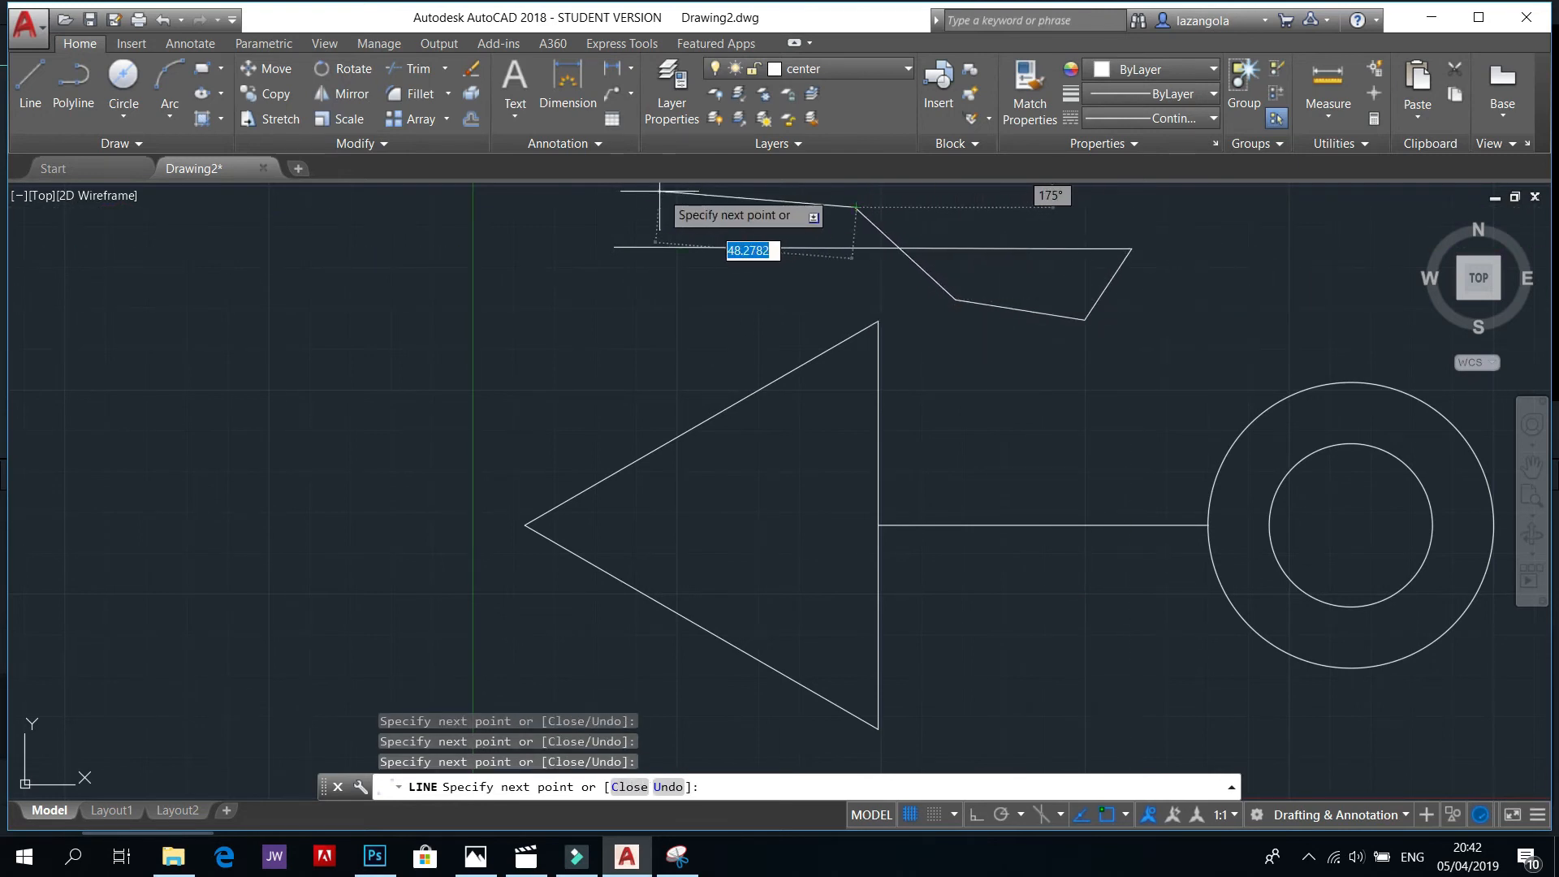
click(613, 245)
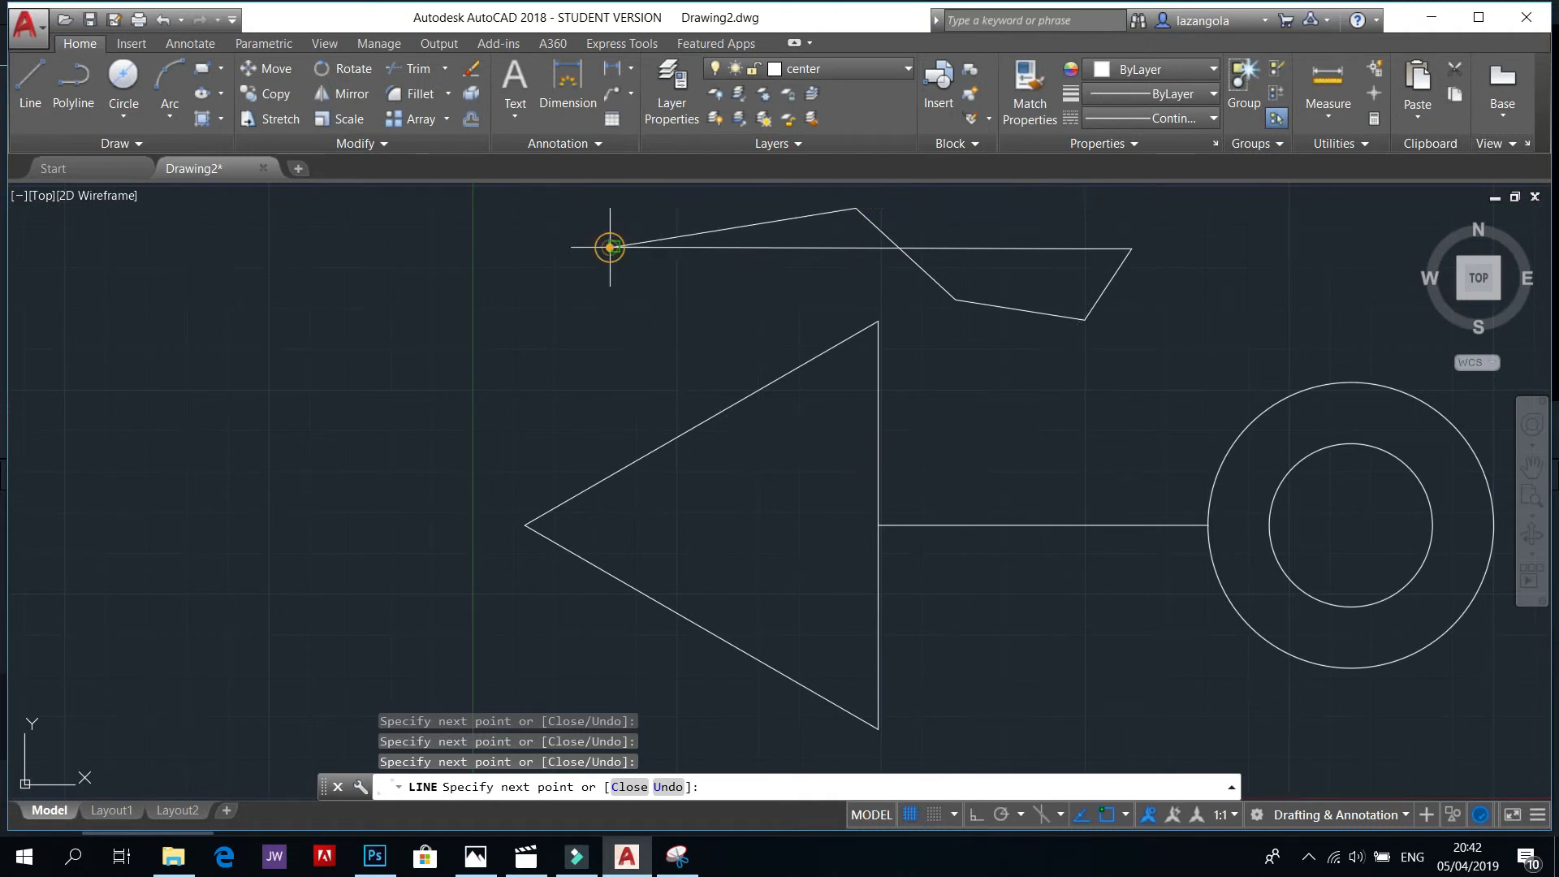
key(Return)
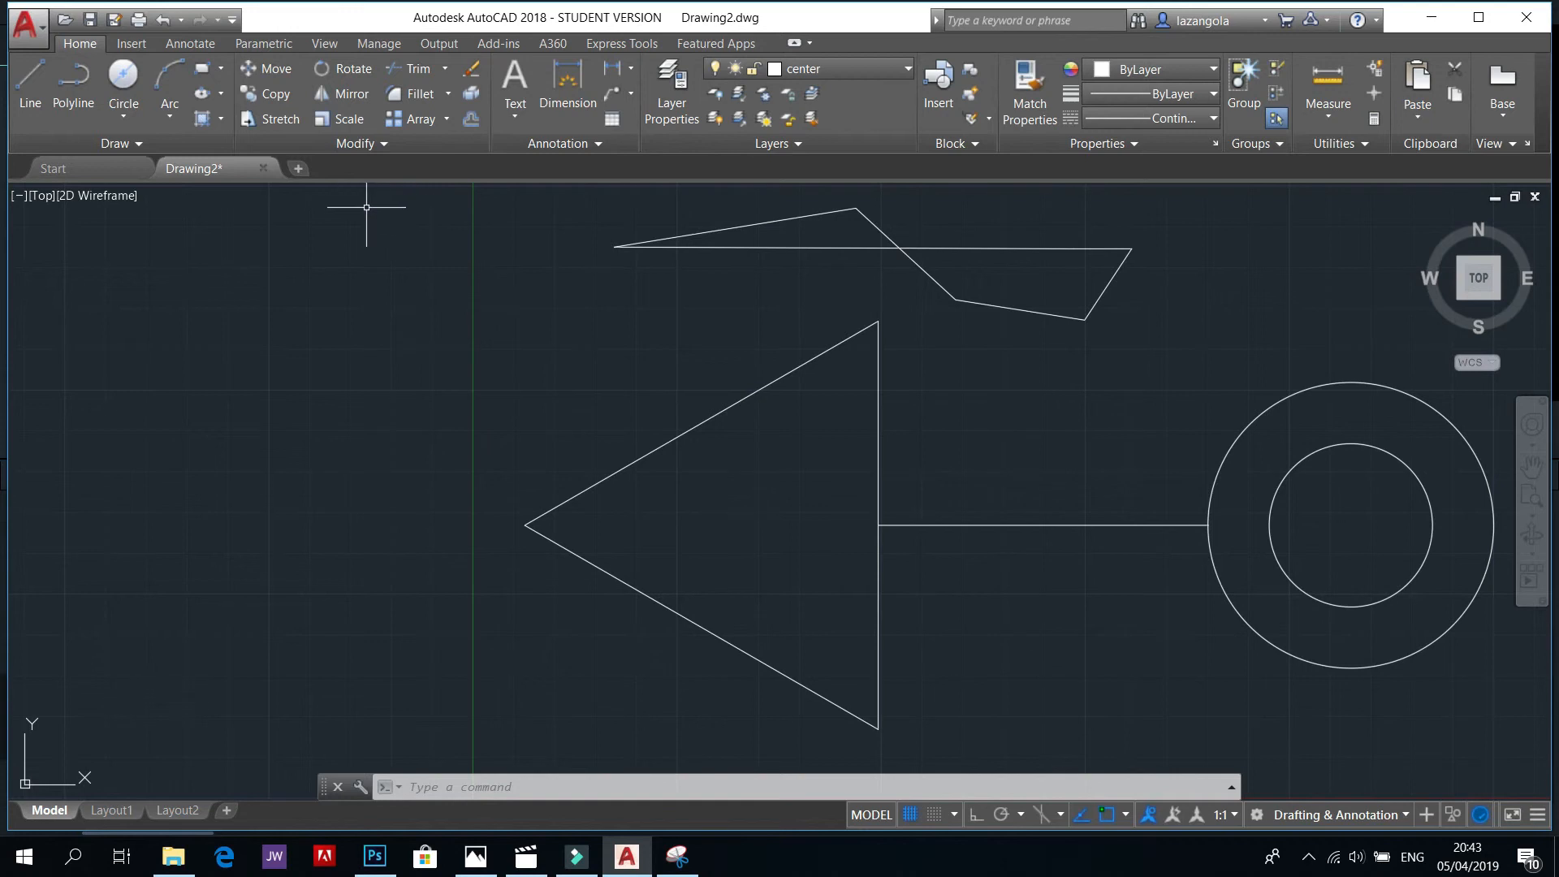
Step: Erase the shallow sloping upper-left edge and the short lower edge of the freehand outline above the triangle
click(472, 72)
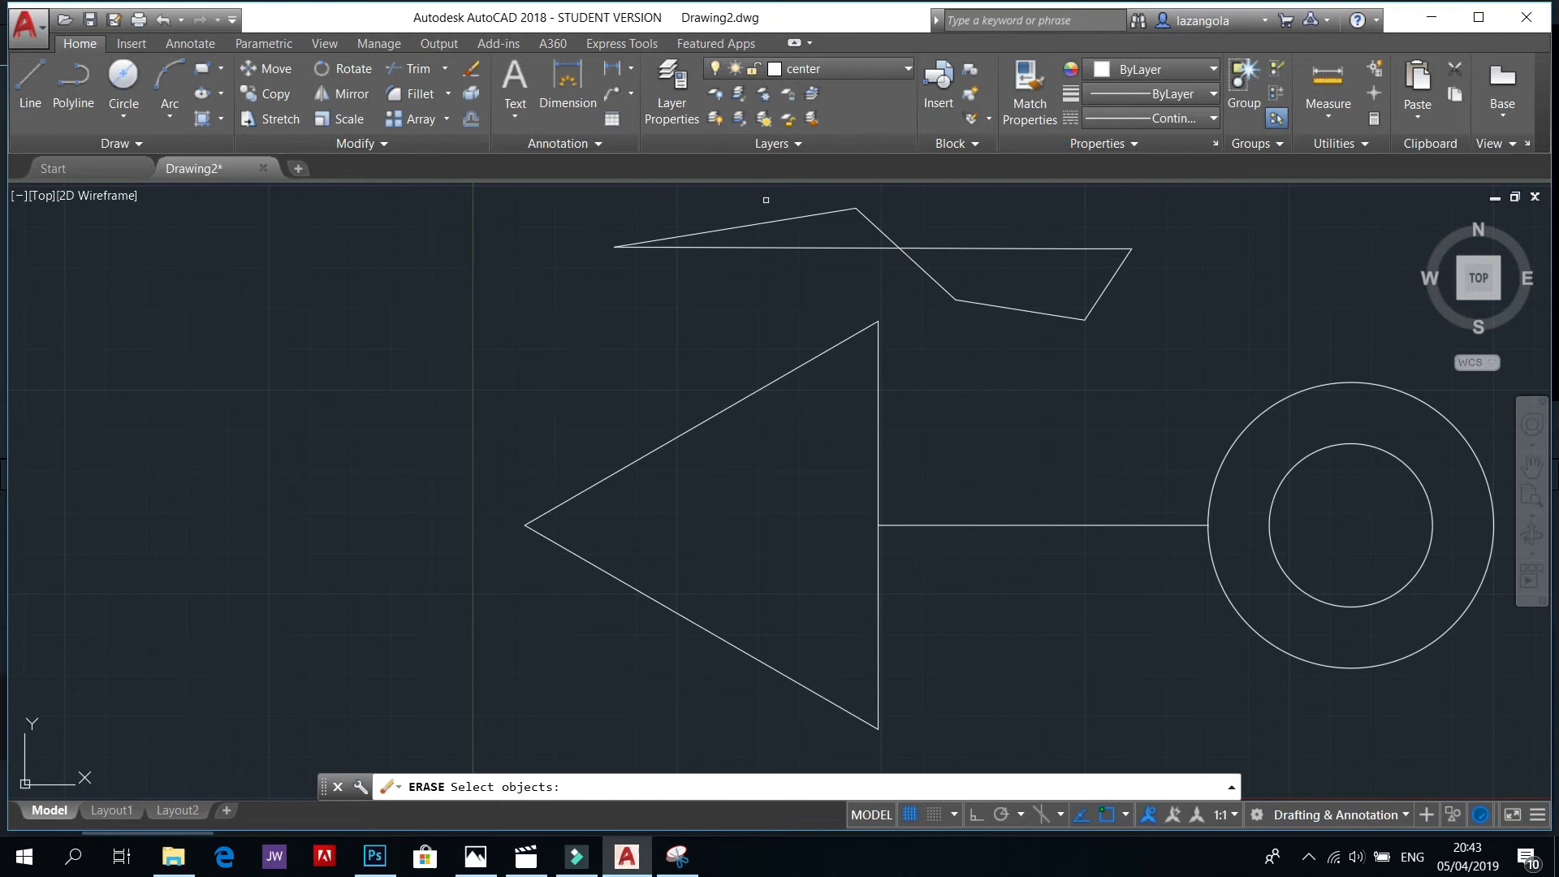
click(746, 224)
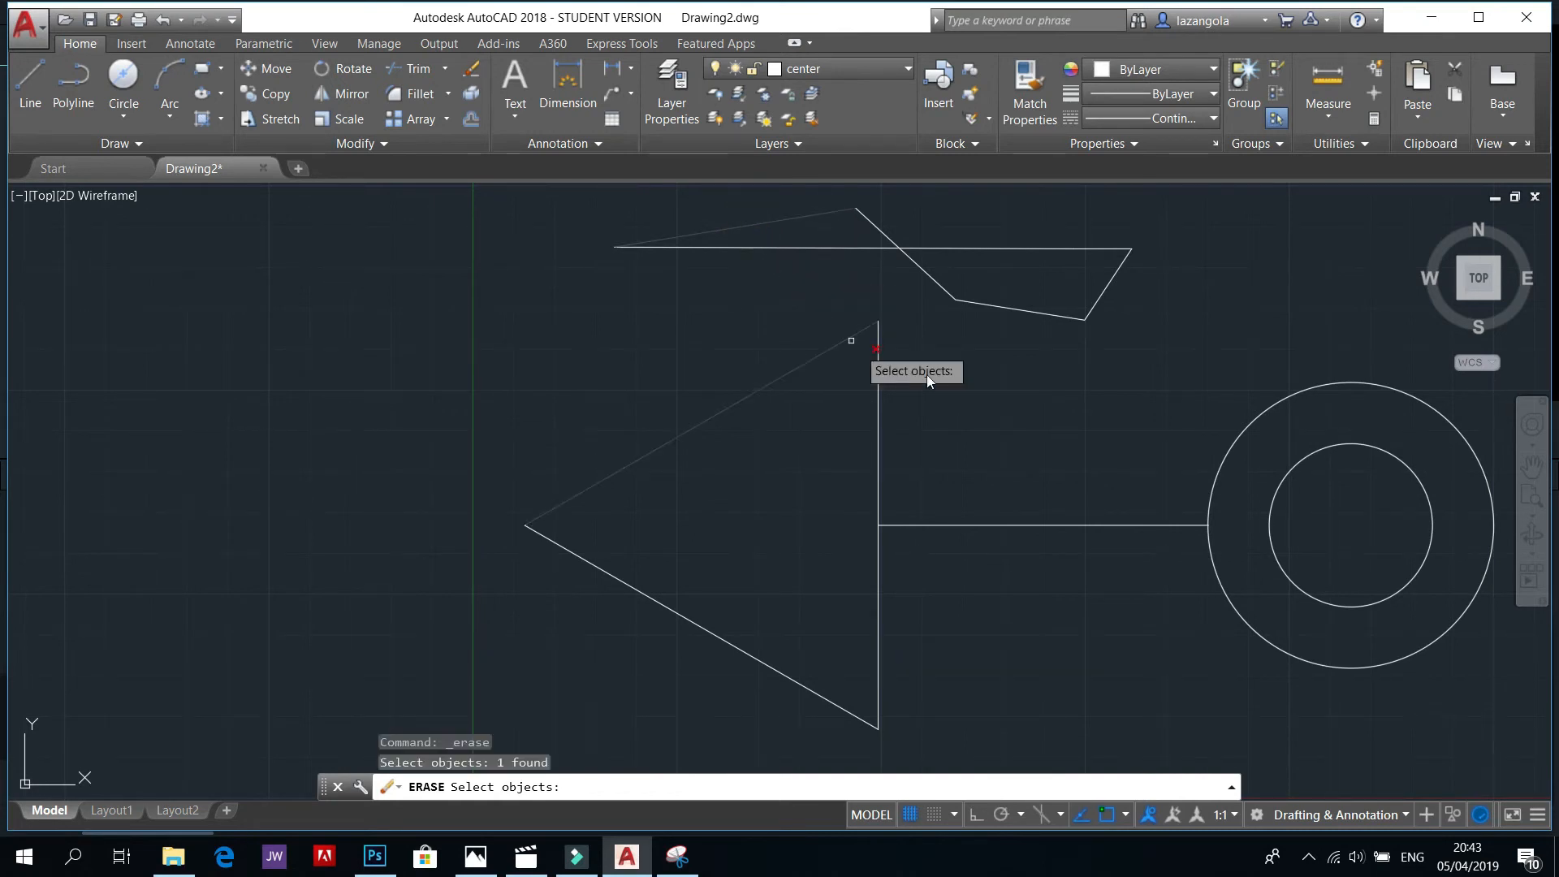
click(1013, 309)
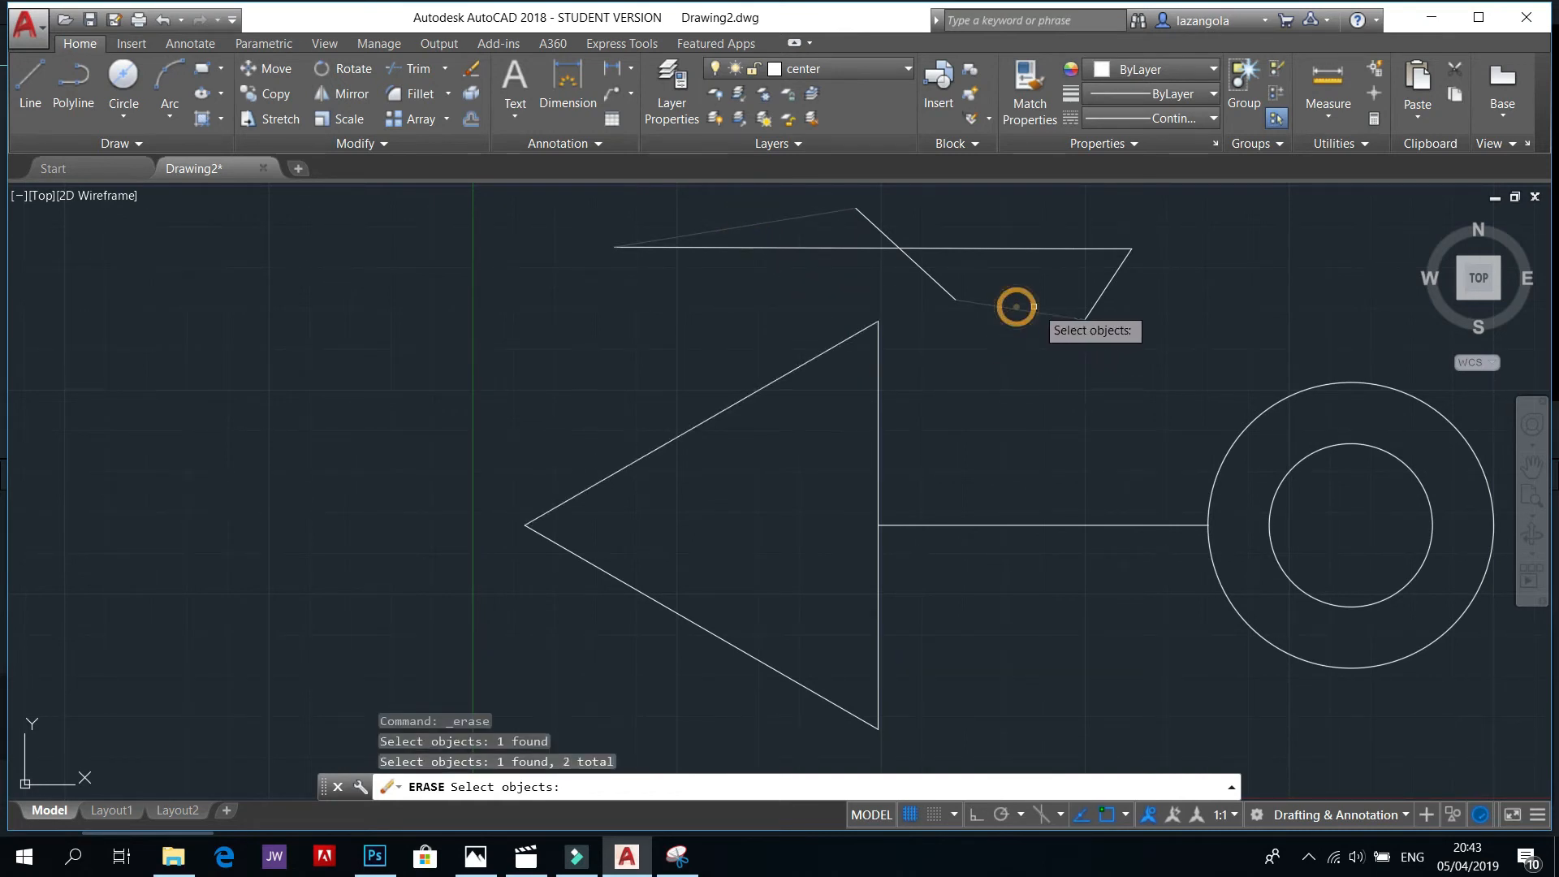
key(Return)
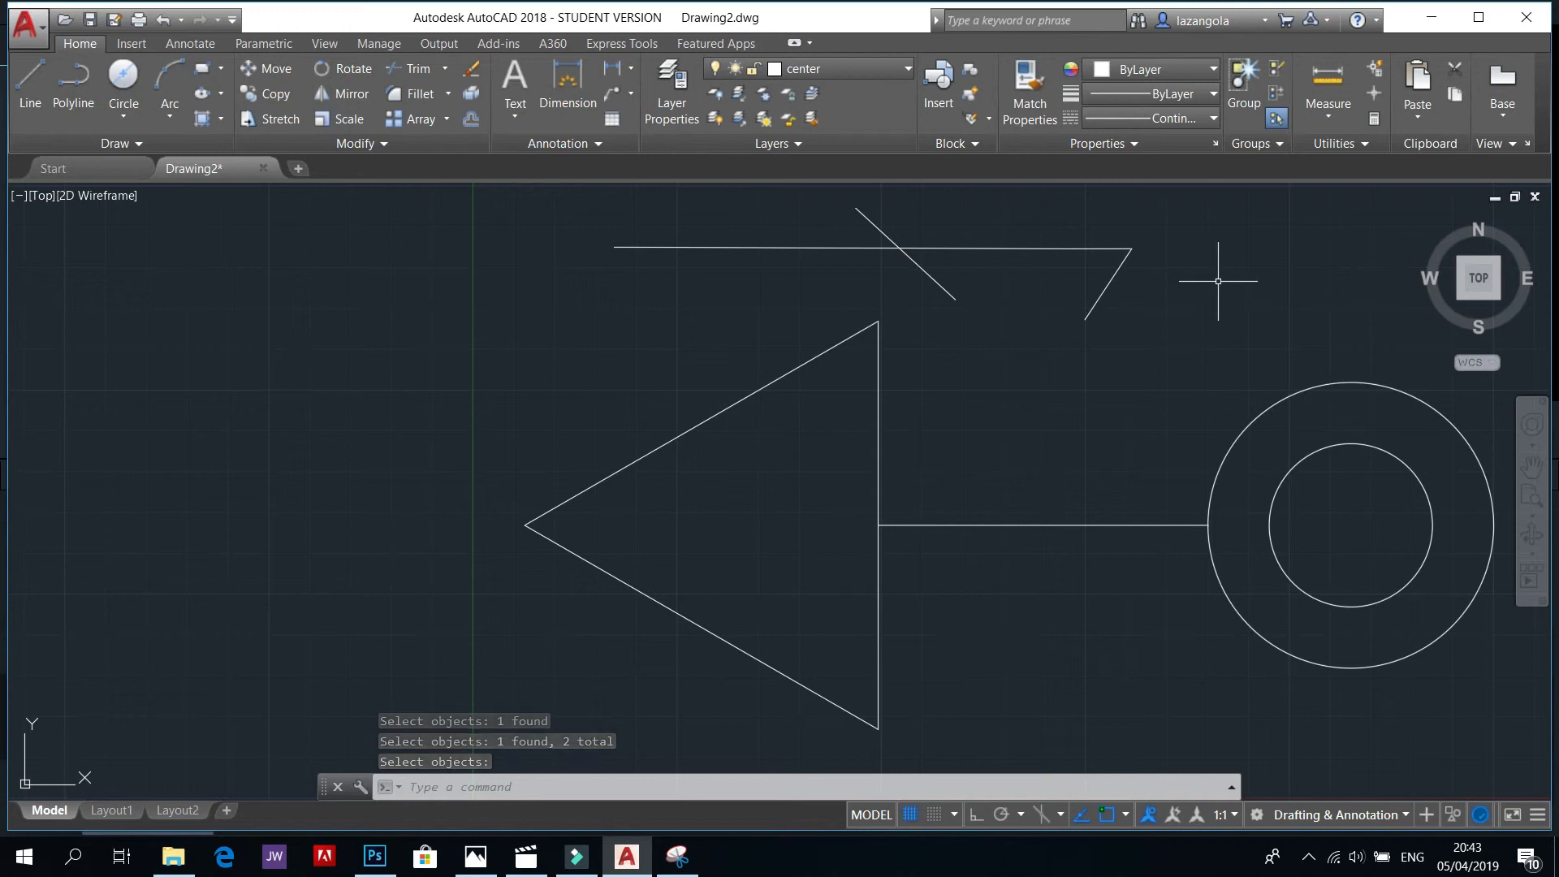
Step: Erase the diagonal crossing the long horizontal line and the short slanted line at its right end
text(E)
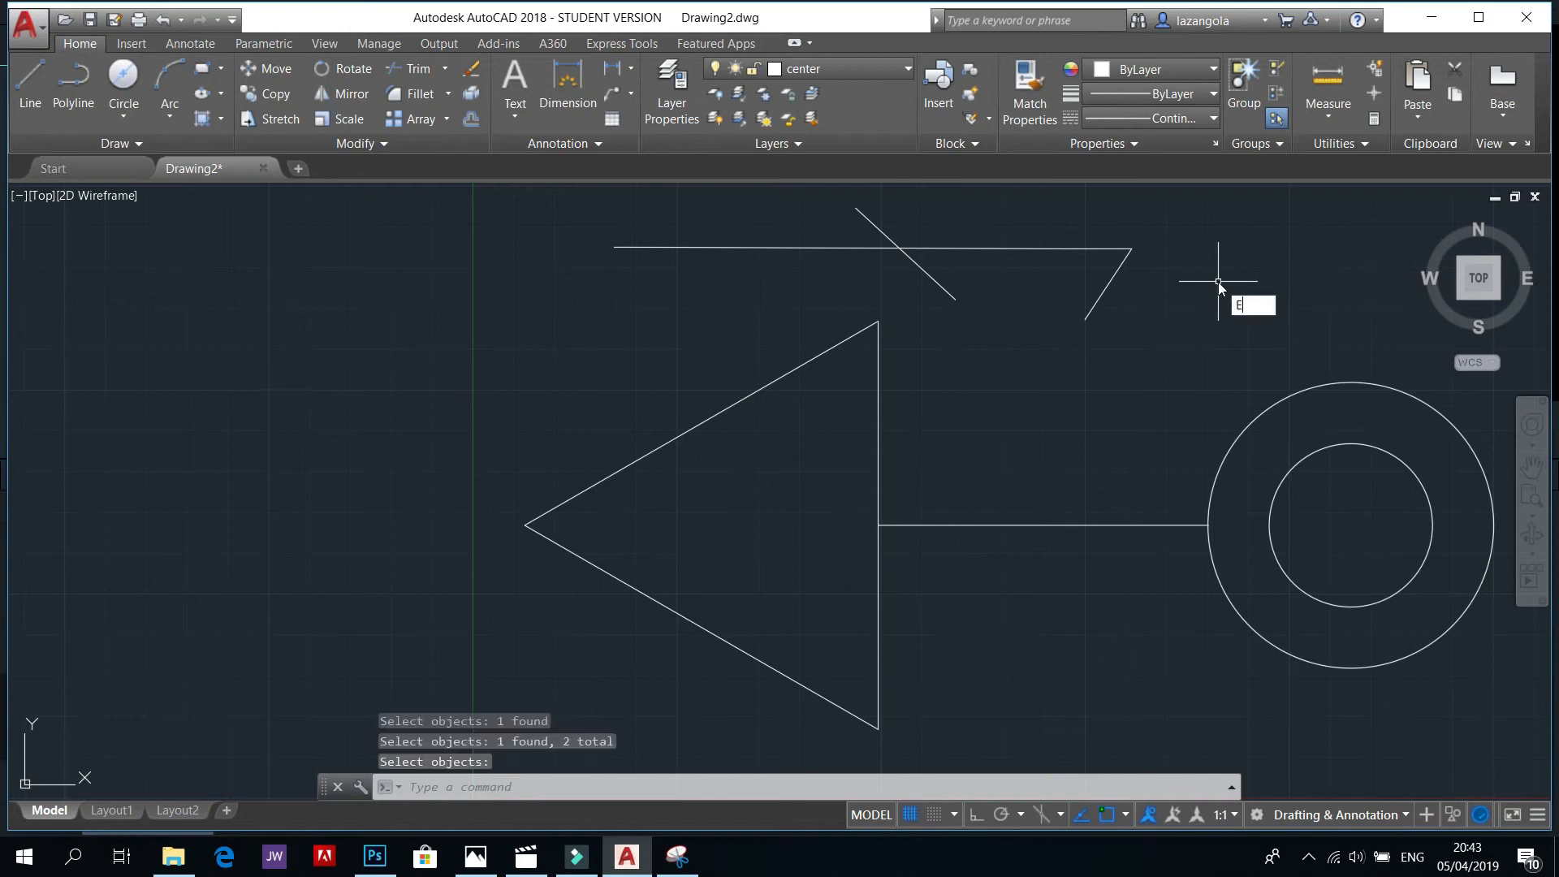
key(Return)
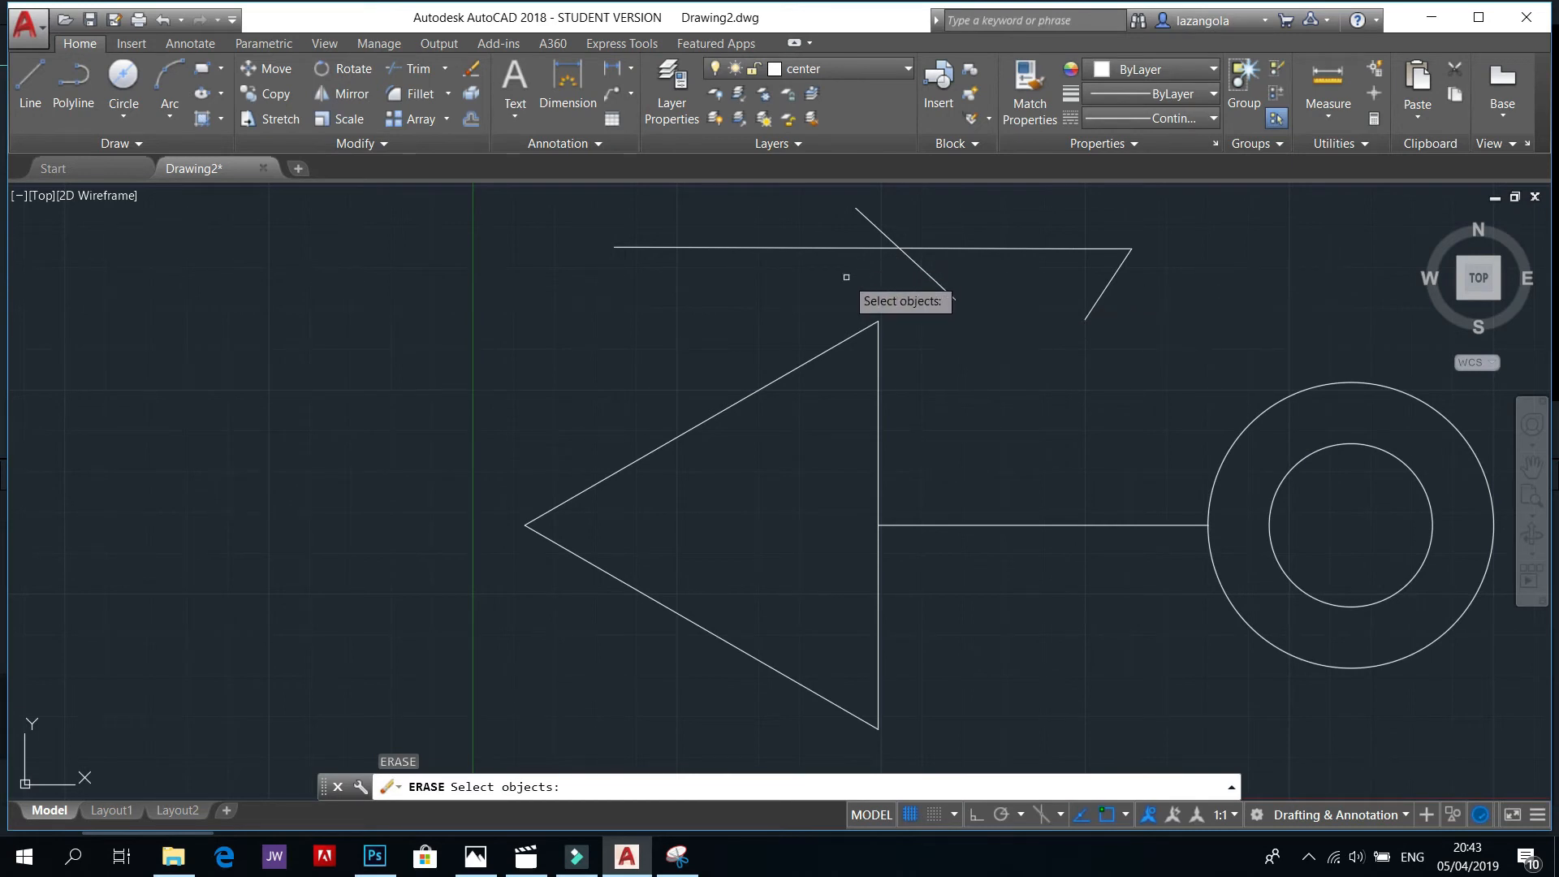
click(872, 223)
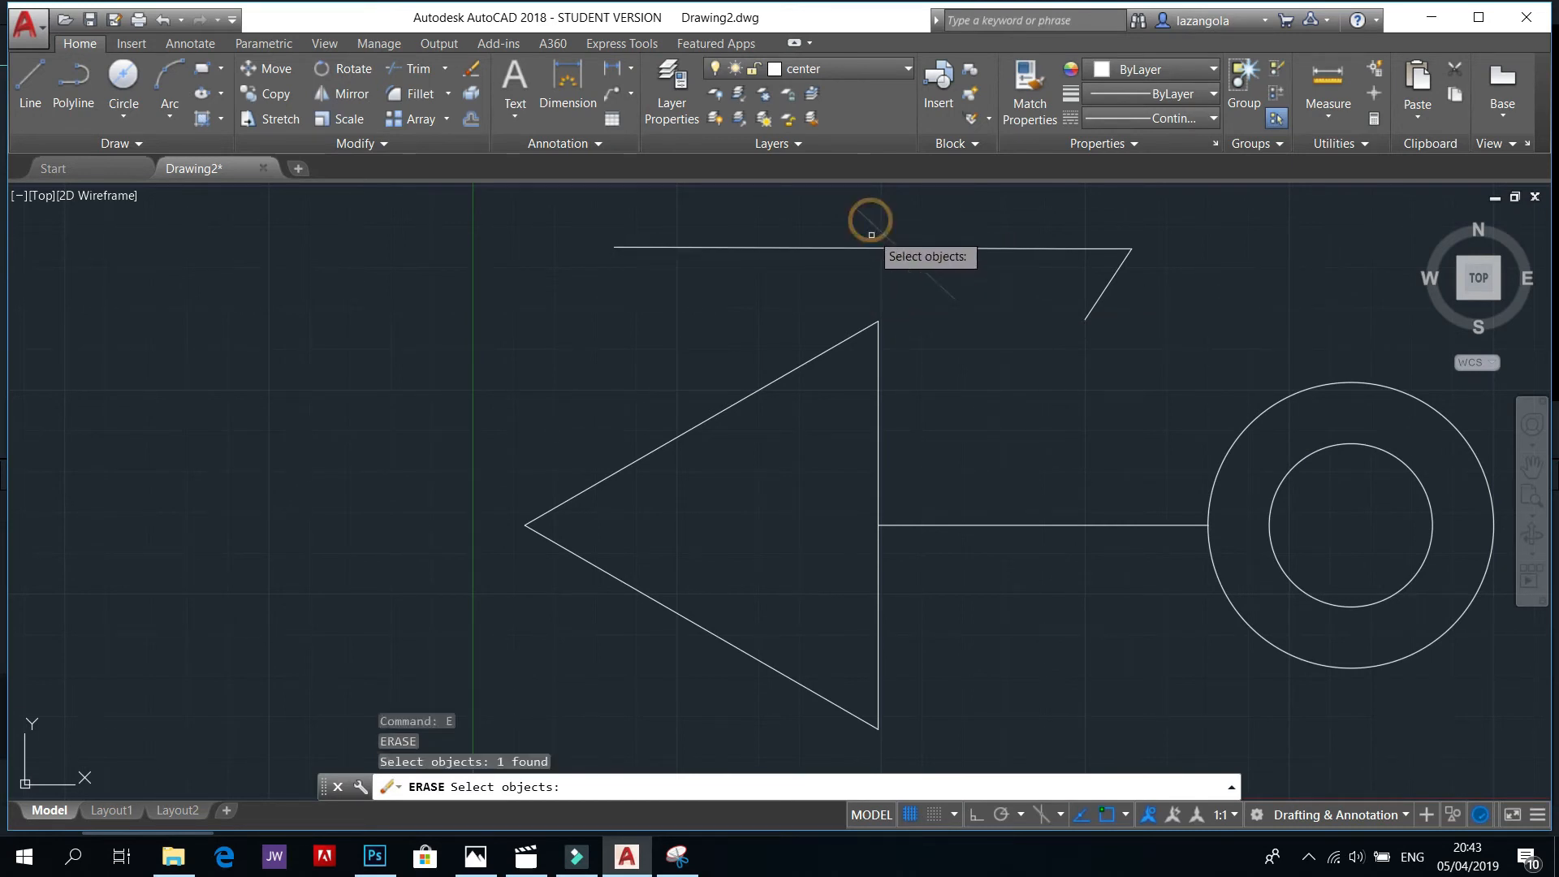
click(1113, 274)
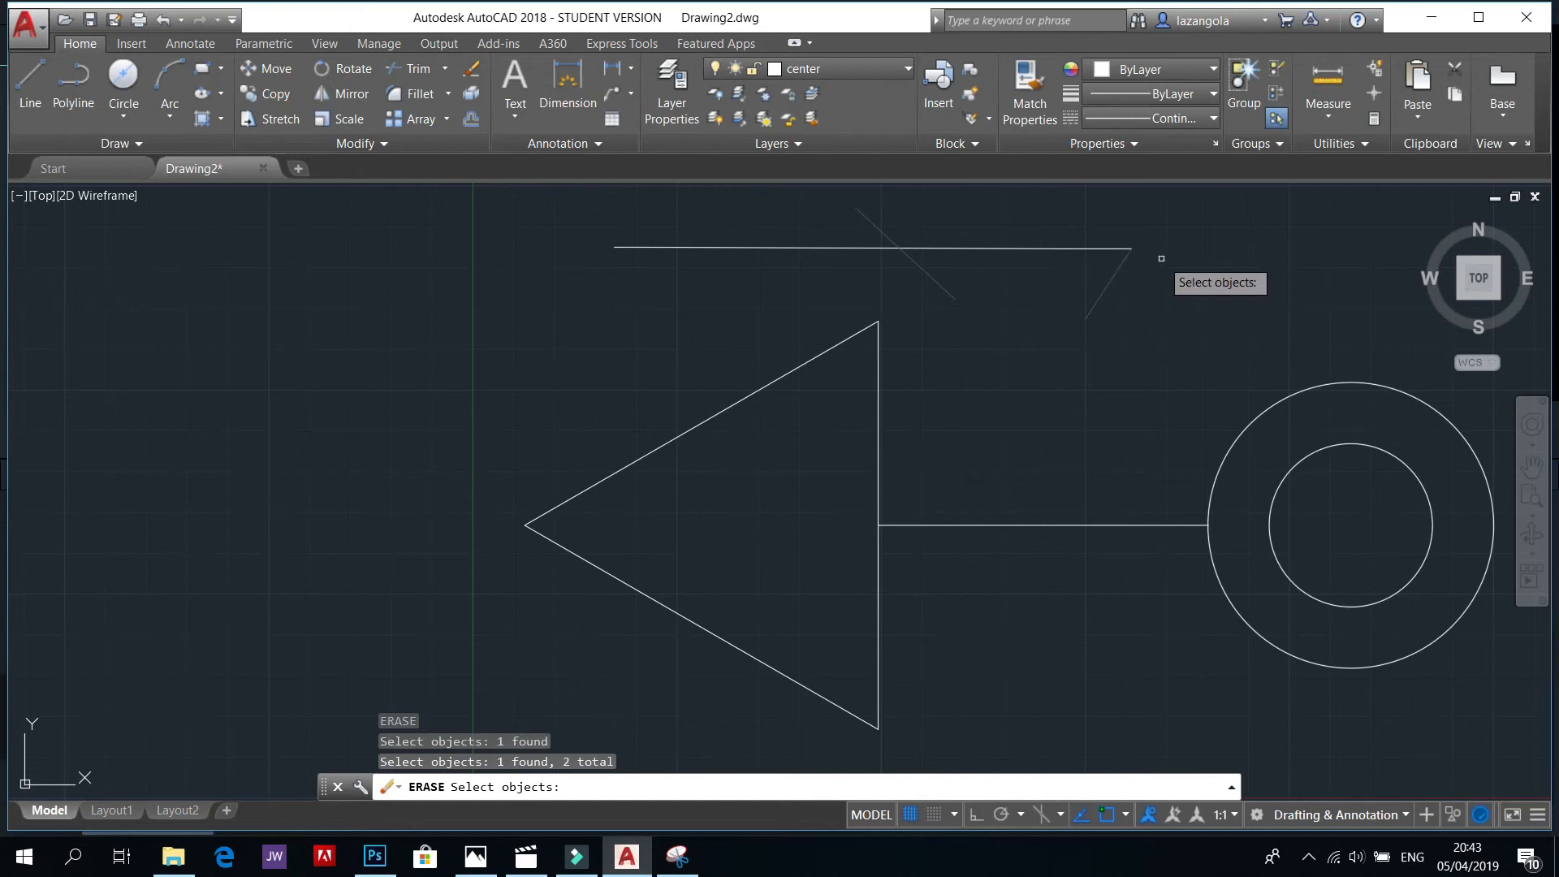
key(Return)
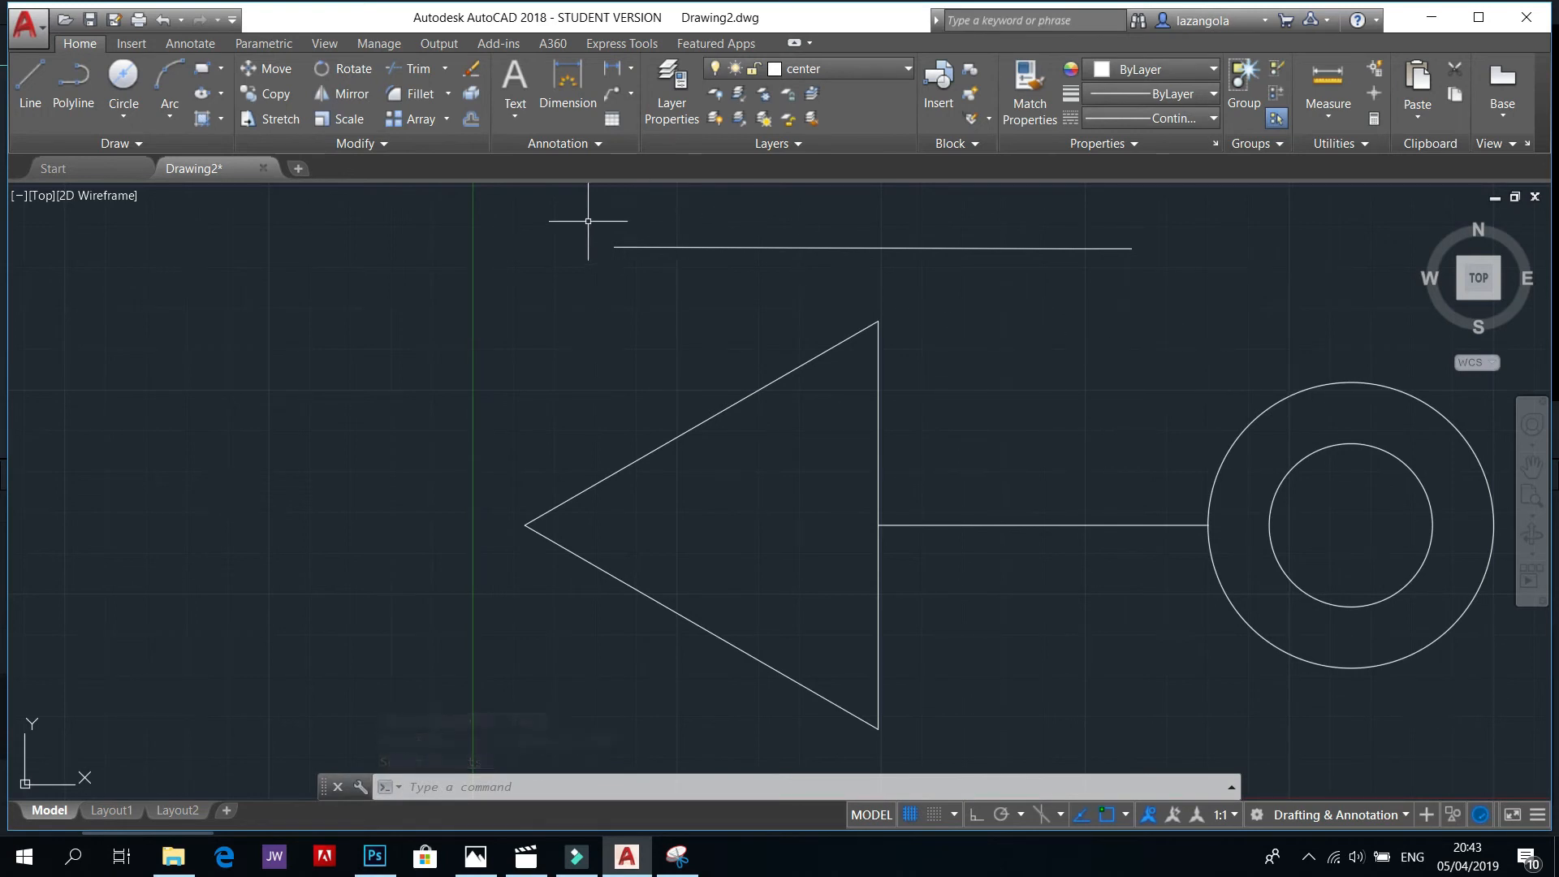
Step: Erase every object in the drawing with a single window selection and undo the erase
click(498, 201)
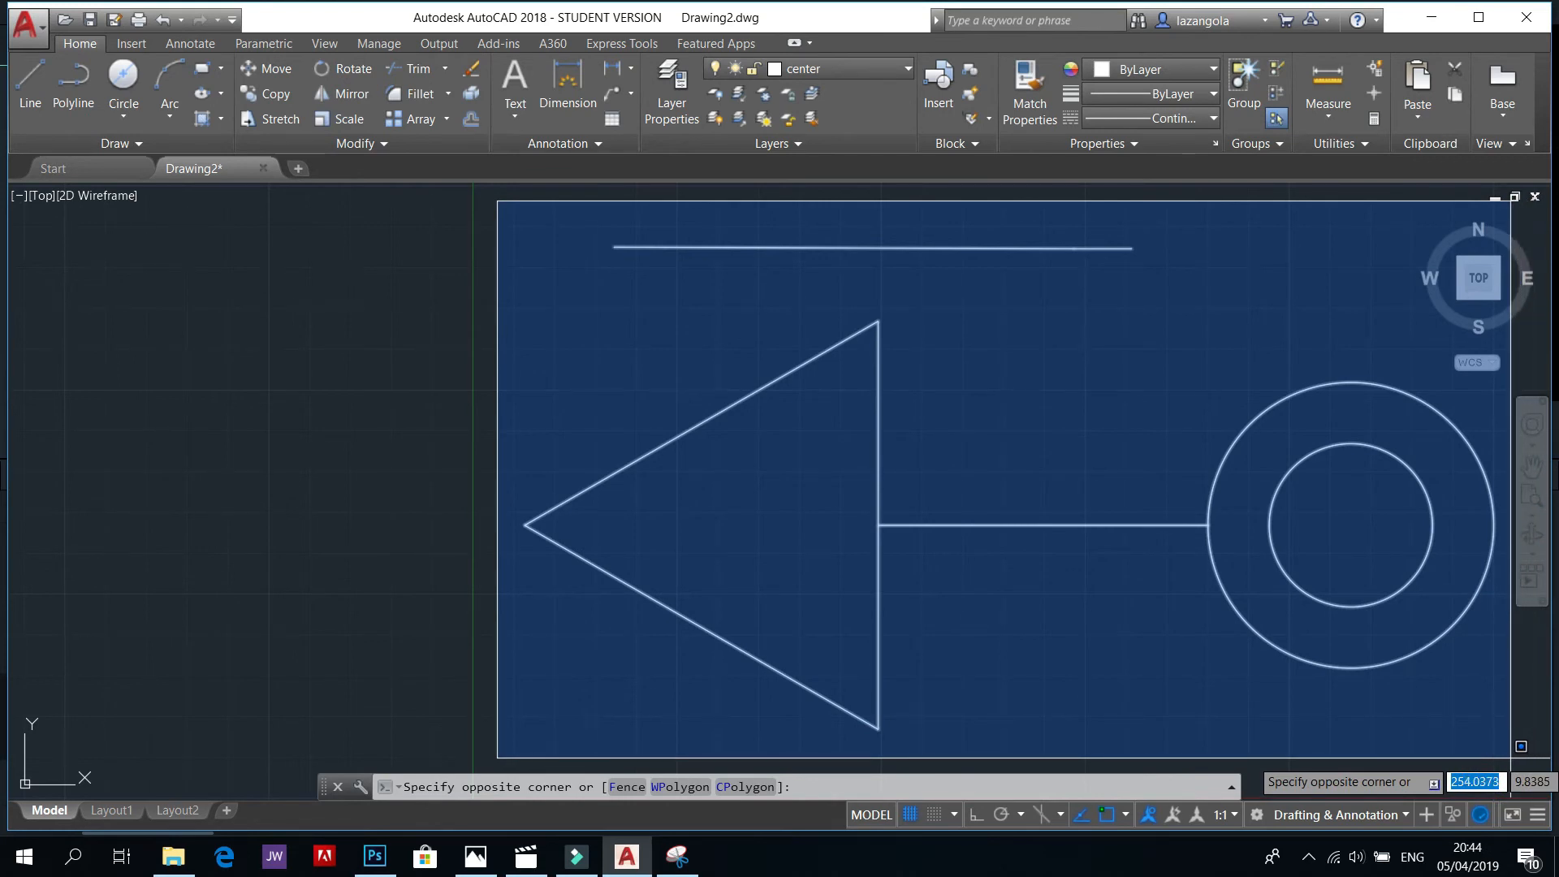
click(1510, 755)
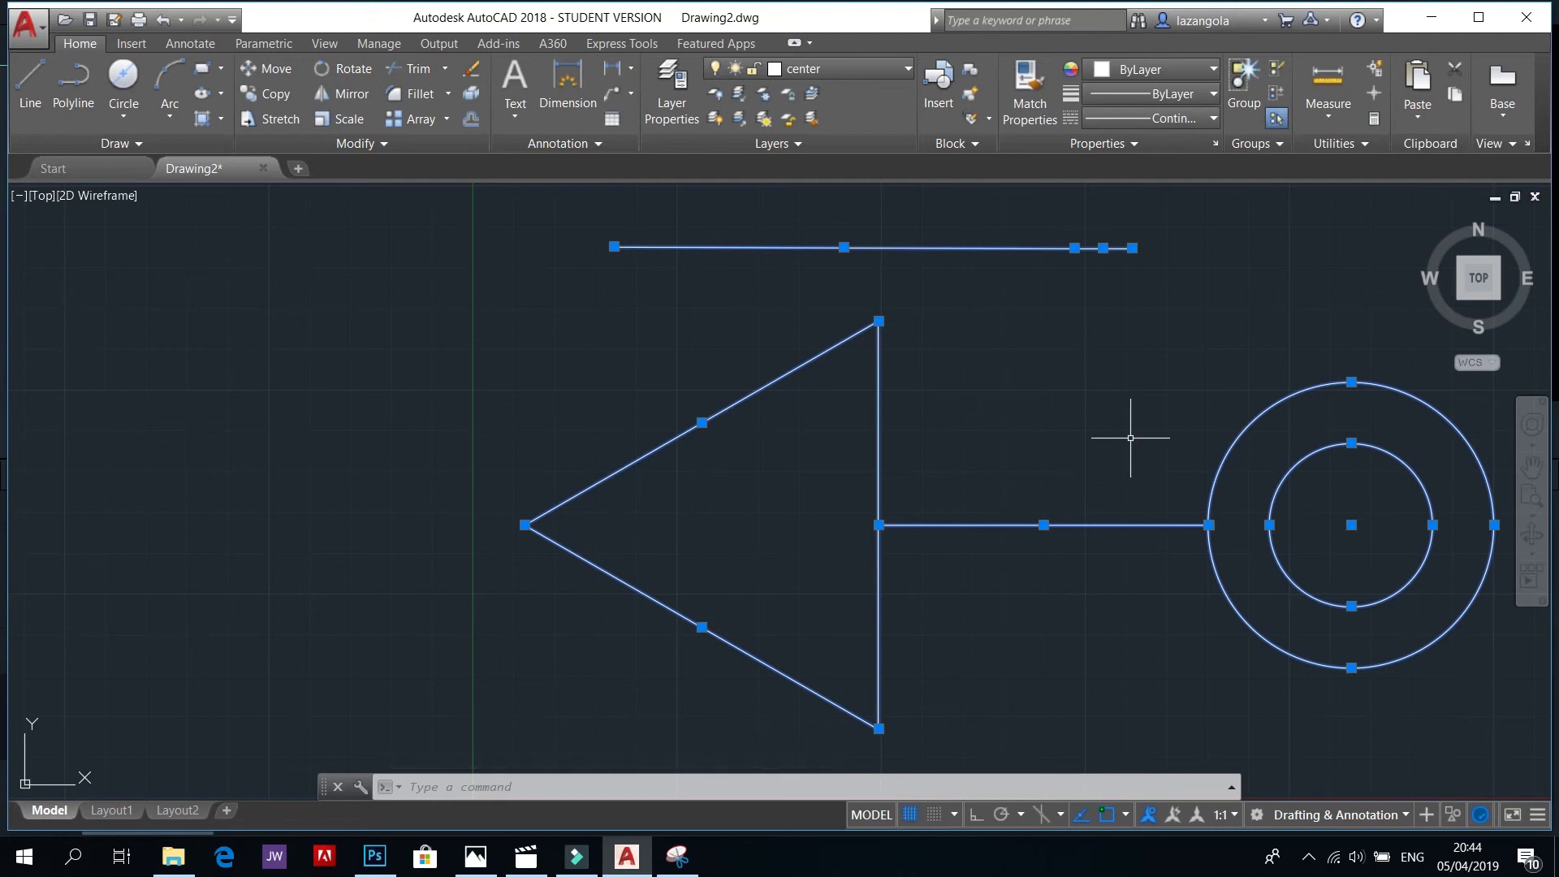
key(Delete)
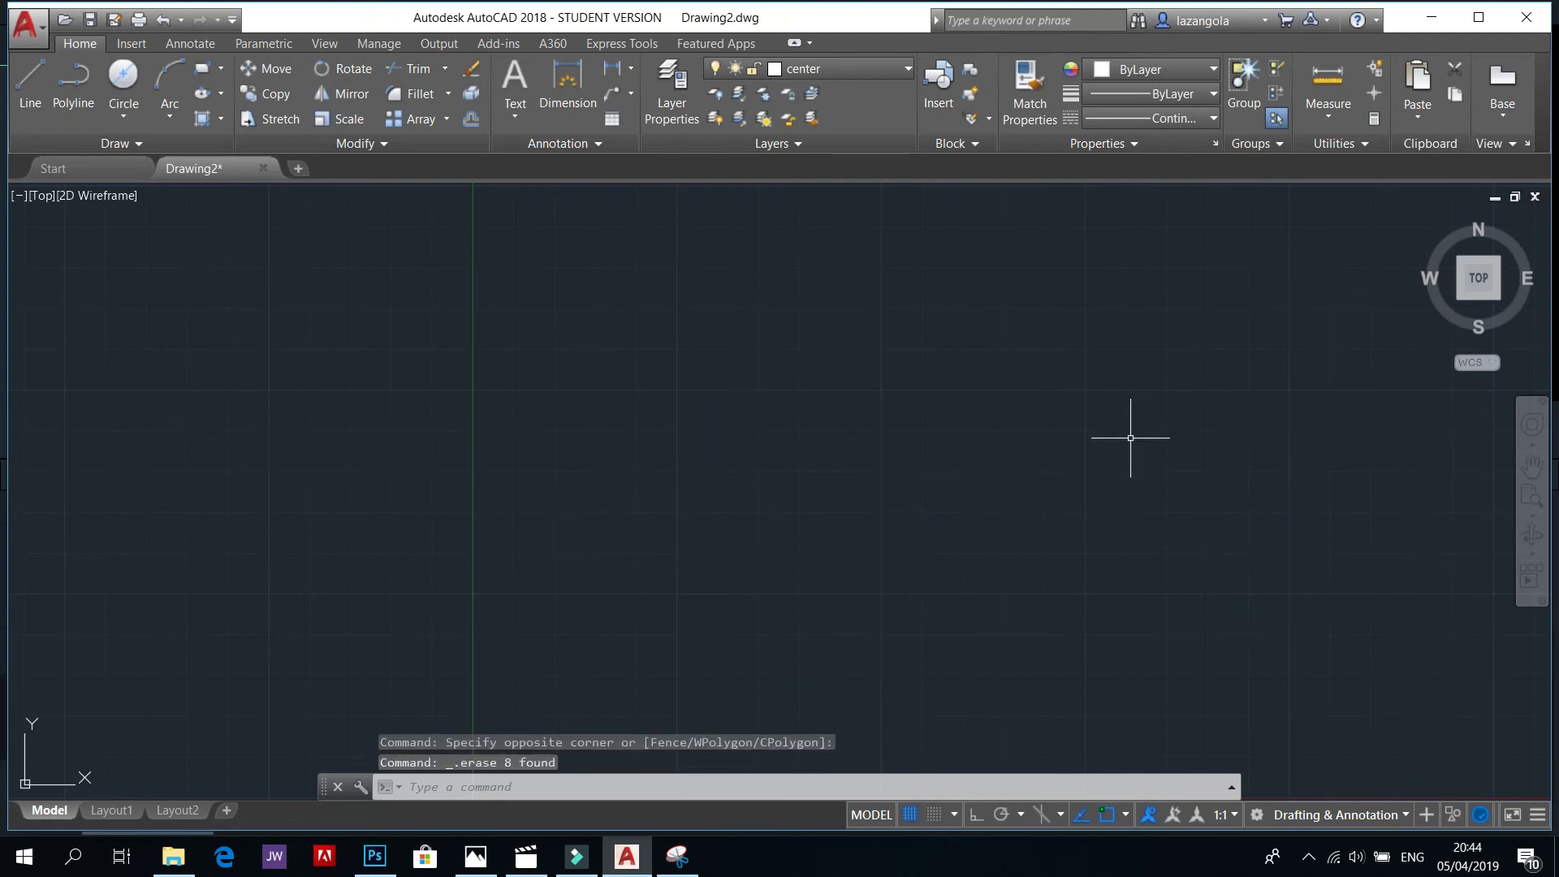
key(ctrl+z)
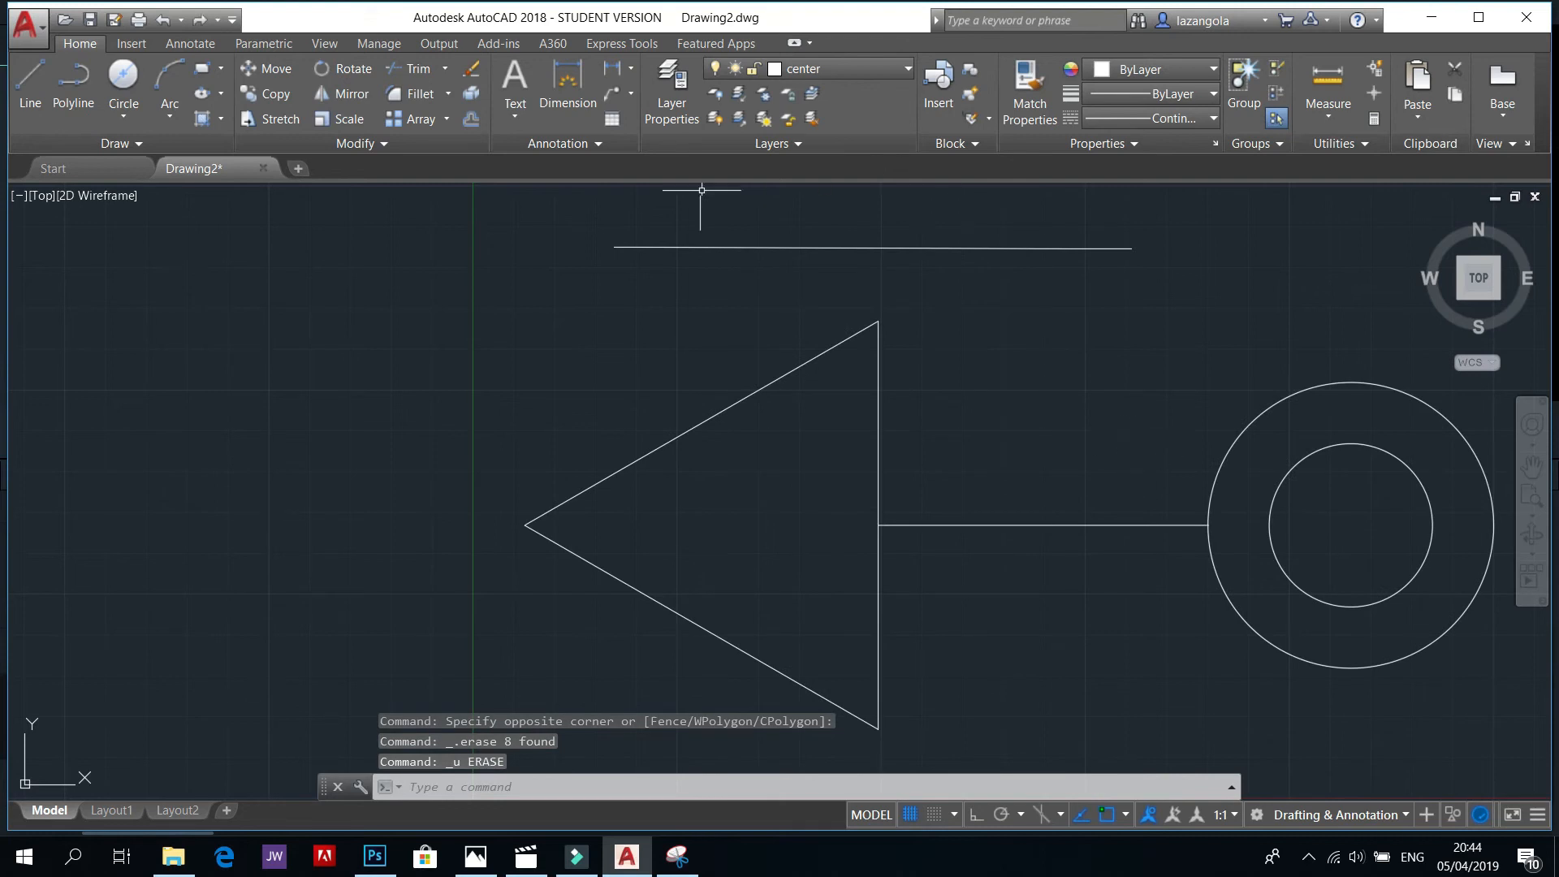
Step: Erase the remaining long, nearly horizontal line segments above the triangle using a window selection
click(580, 222)
click(1176, 276)
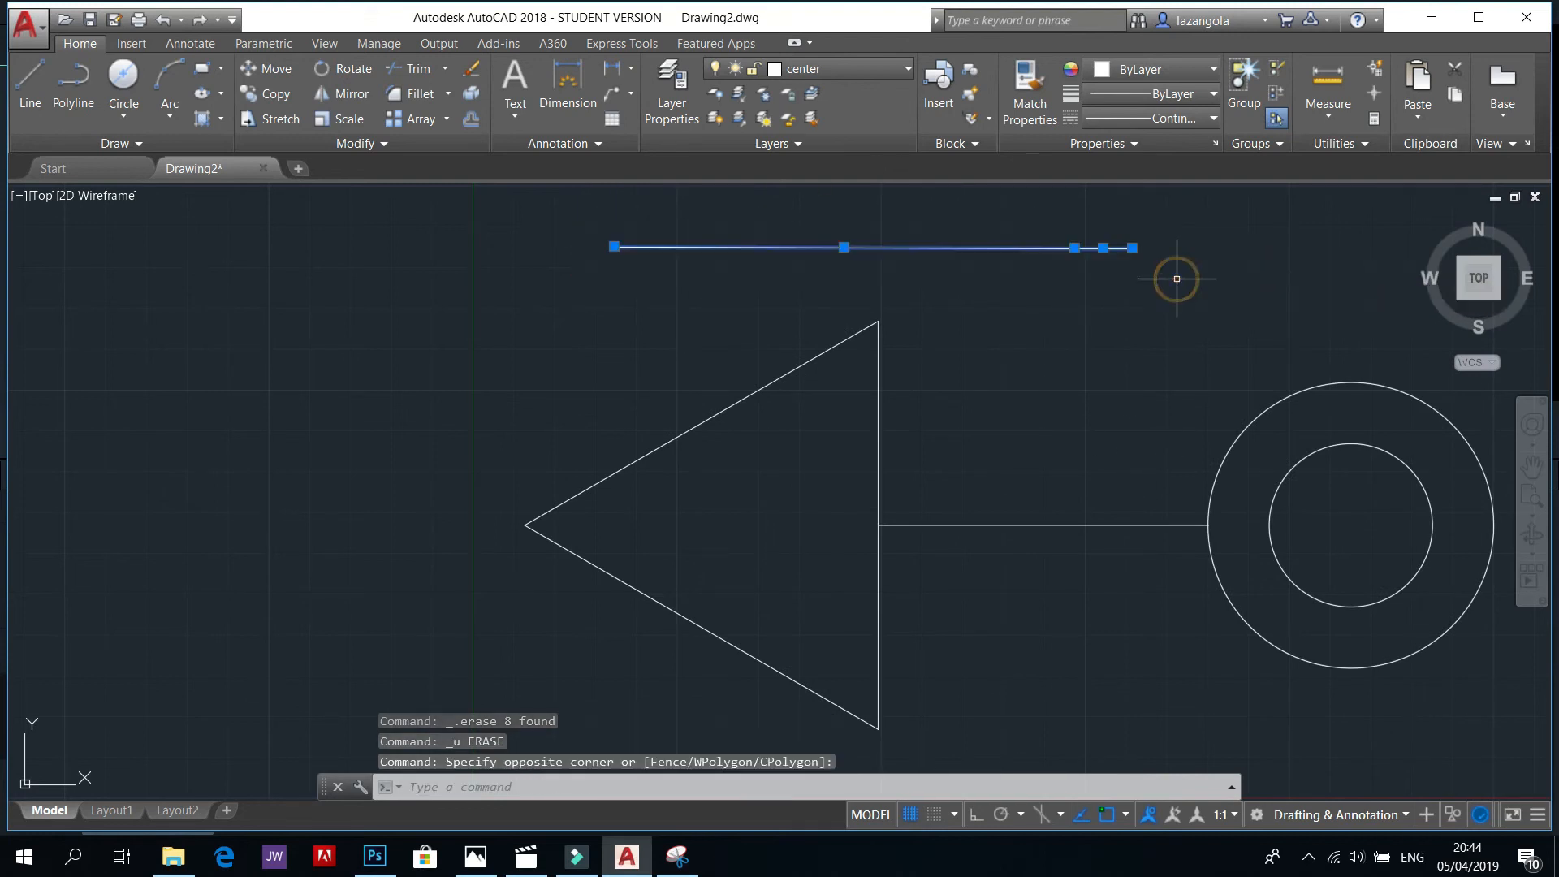
key(Delete)
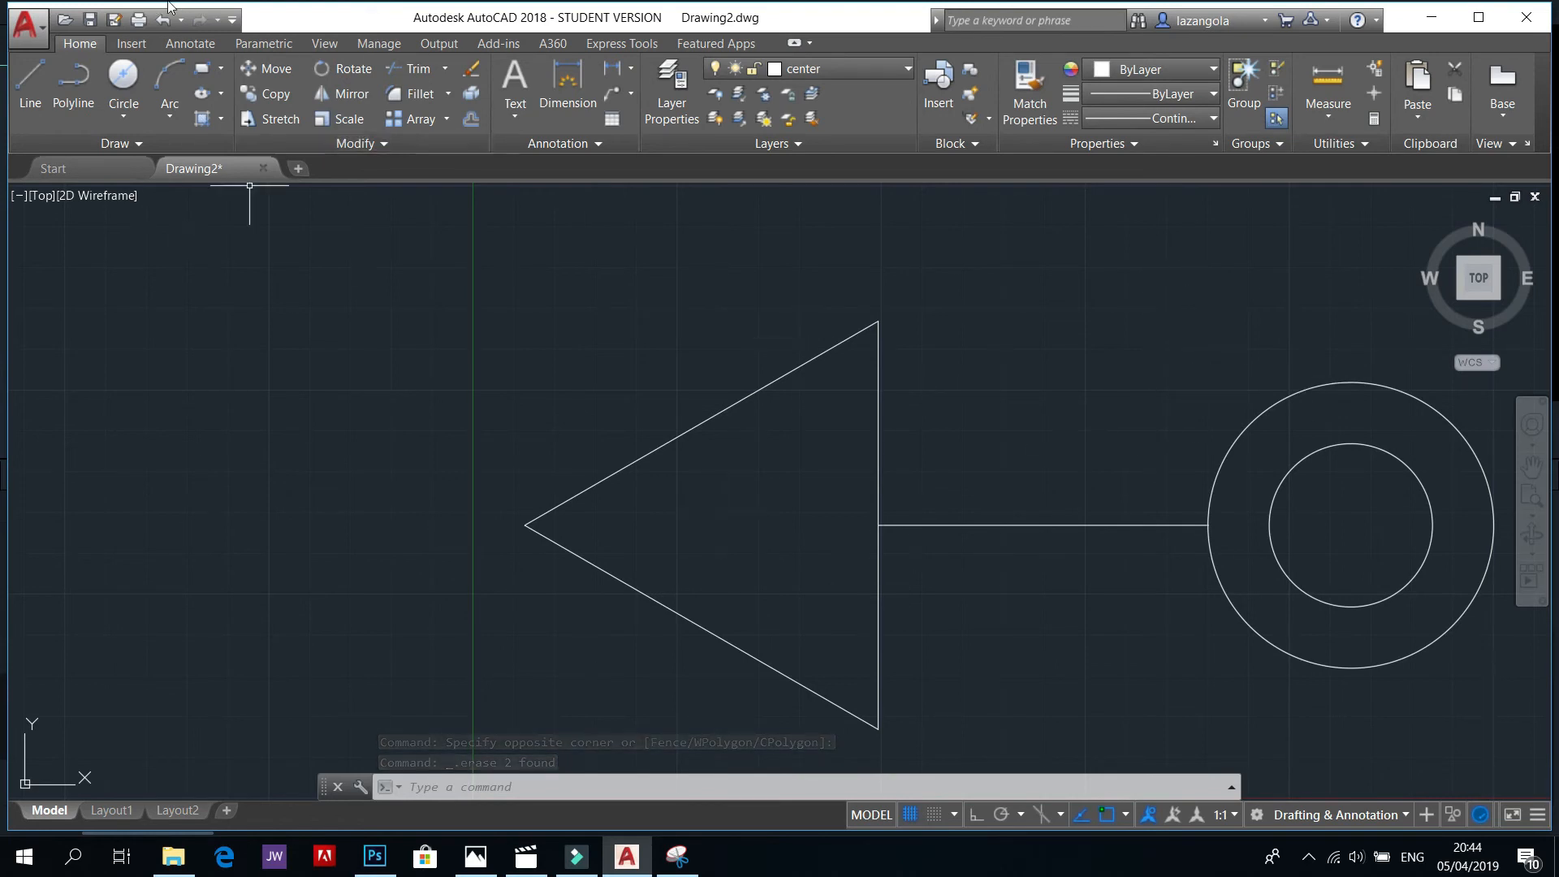
Step: Save the drawing as PROJECT123.dwg in the Documentos folder
click(86, 26)
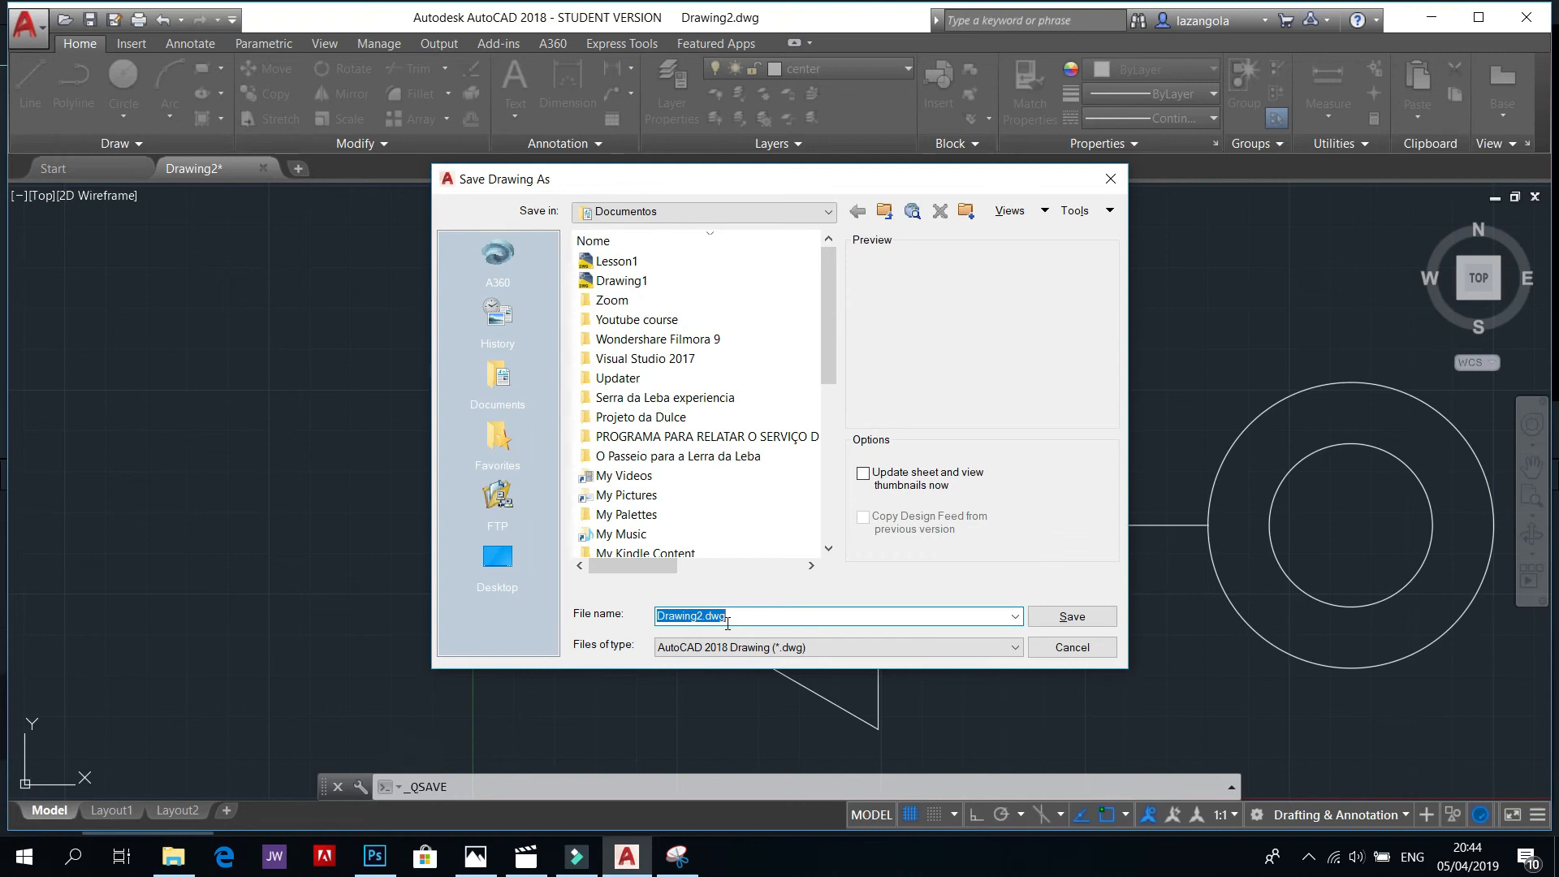
click(704, 622)
key(BackSpace)
key(BackSpace)
key(BackSpace)
key(BackSpace)
key(BackSpace)
key(BackSpace)
key(BackSpace)
key(BackSpace)
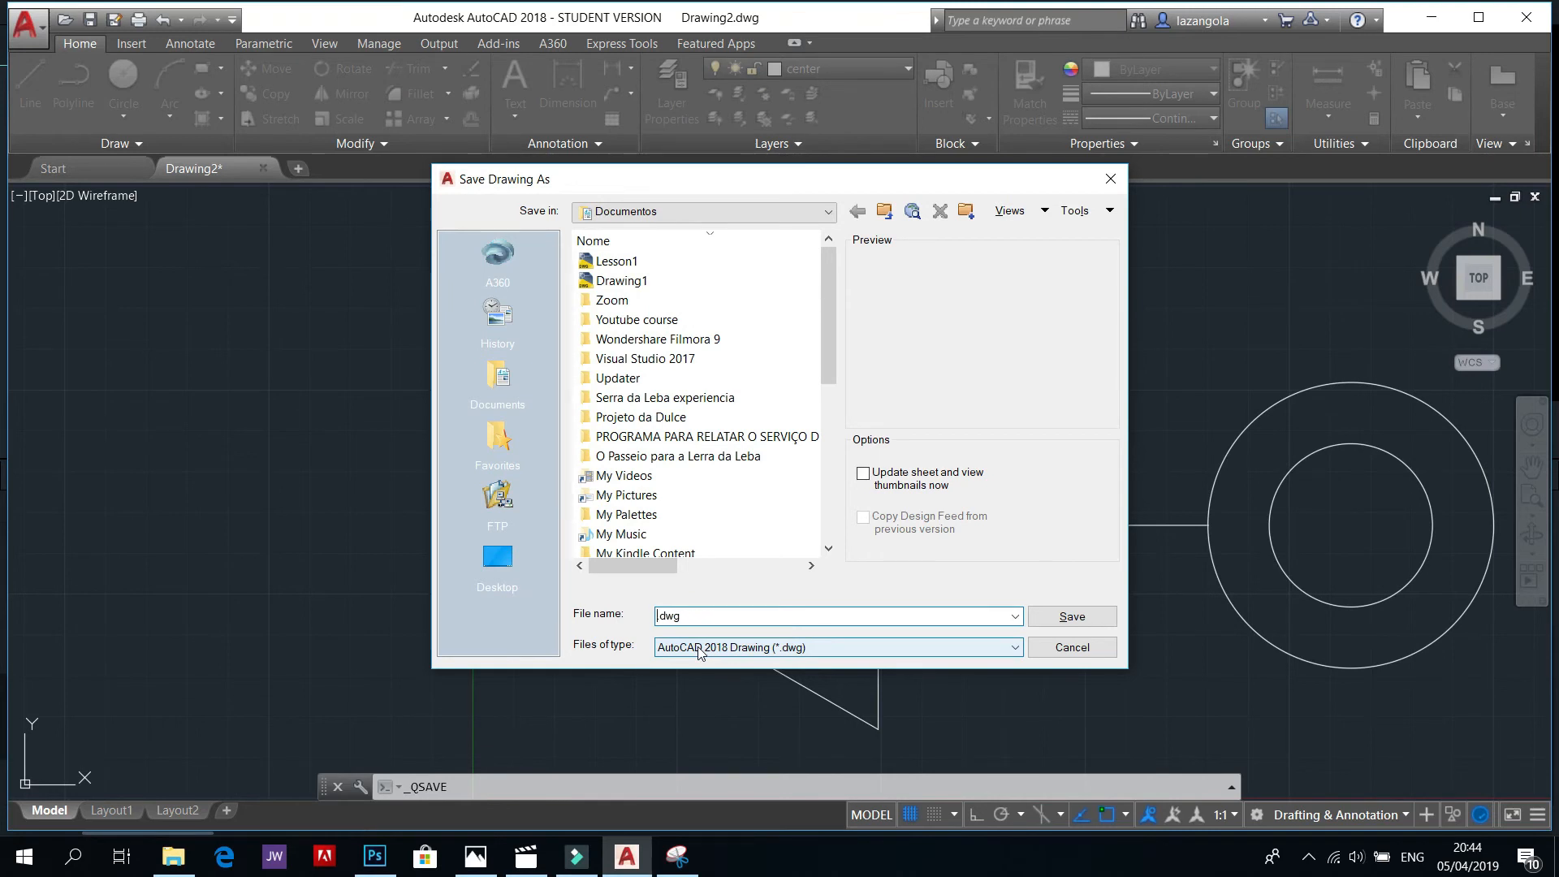
text(PR)
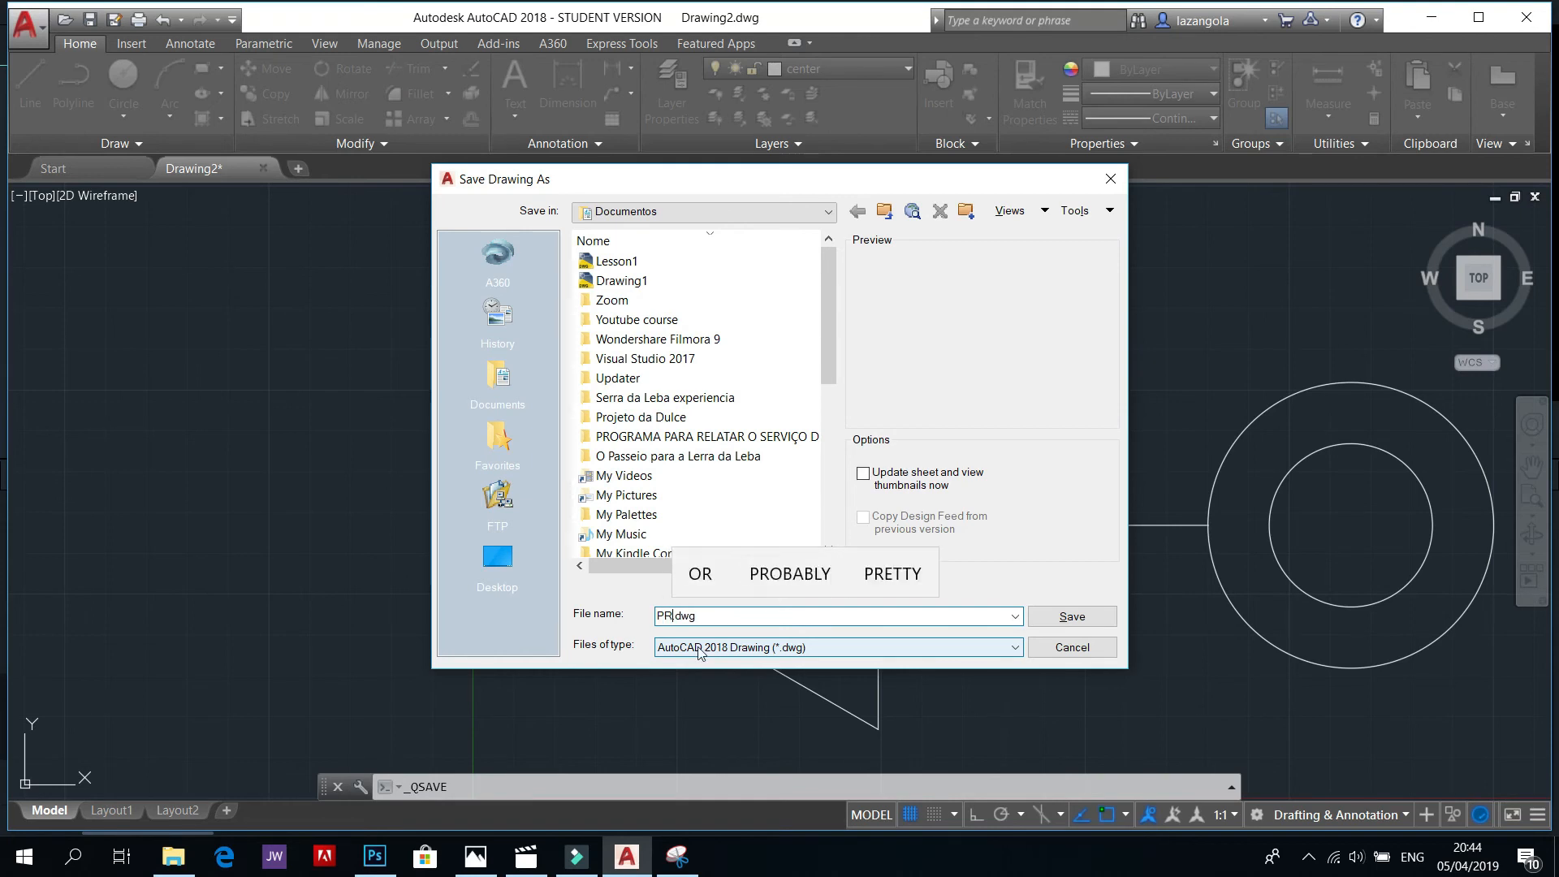
text(OJECT)
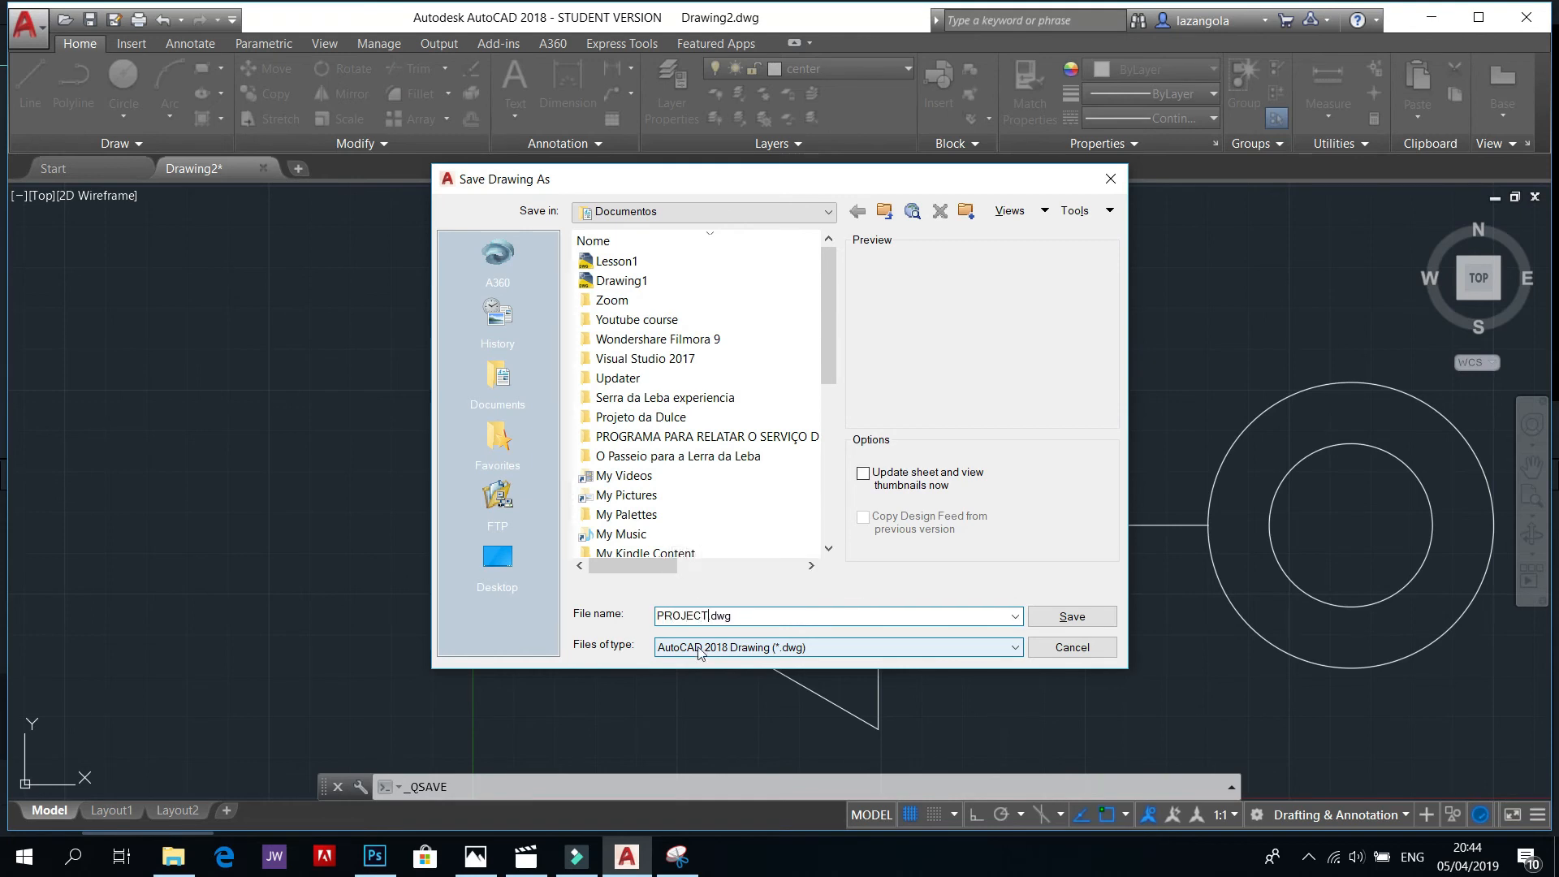
double_click(708, 618)
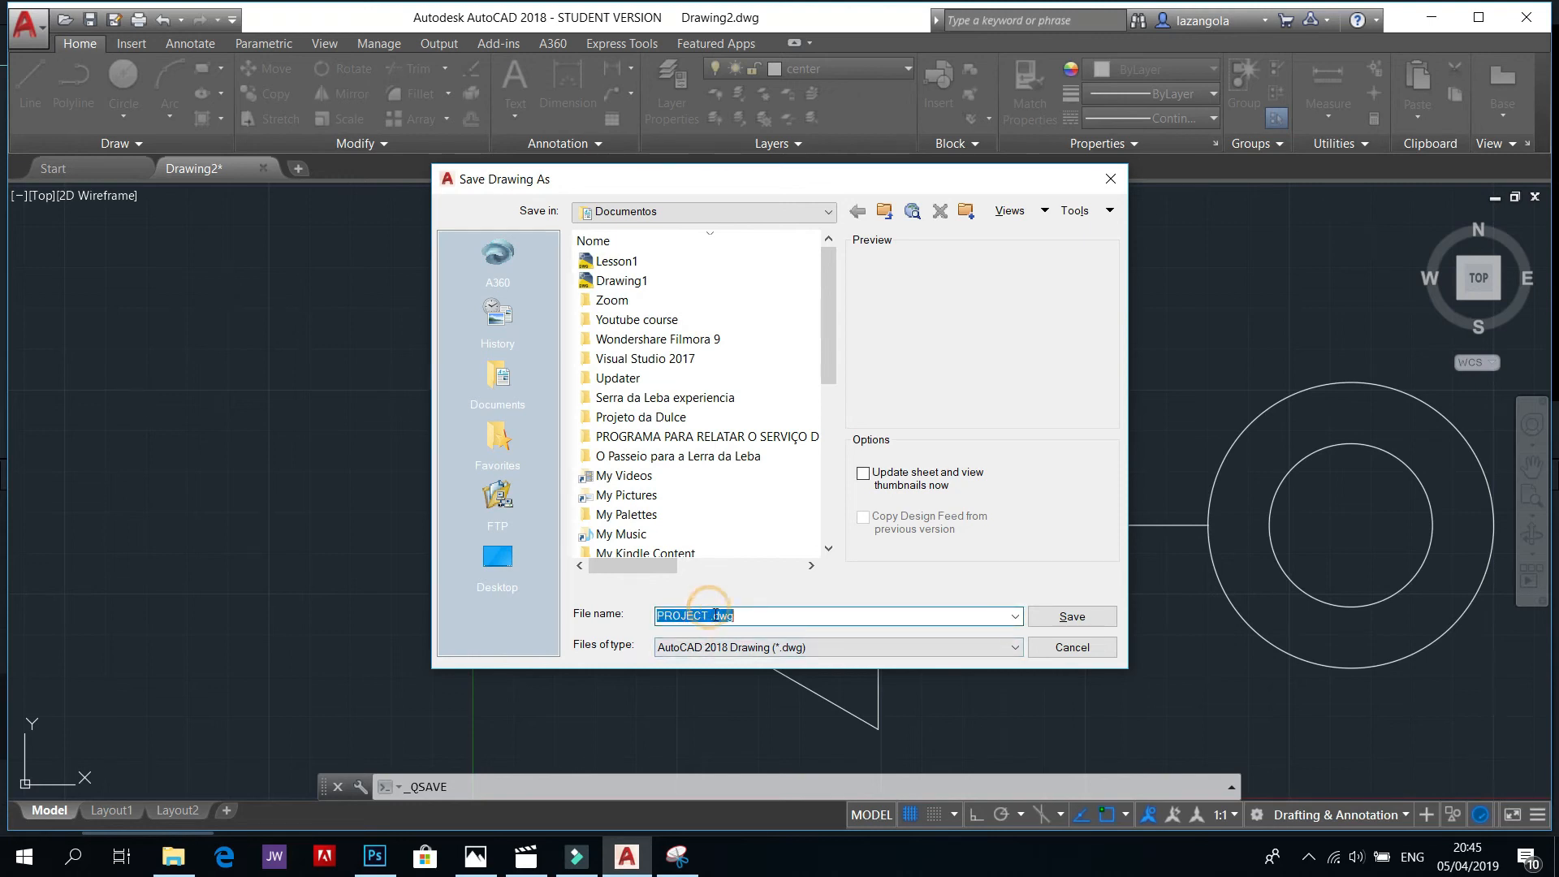
click(709, 615)
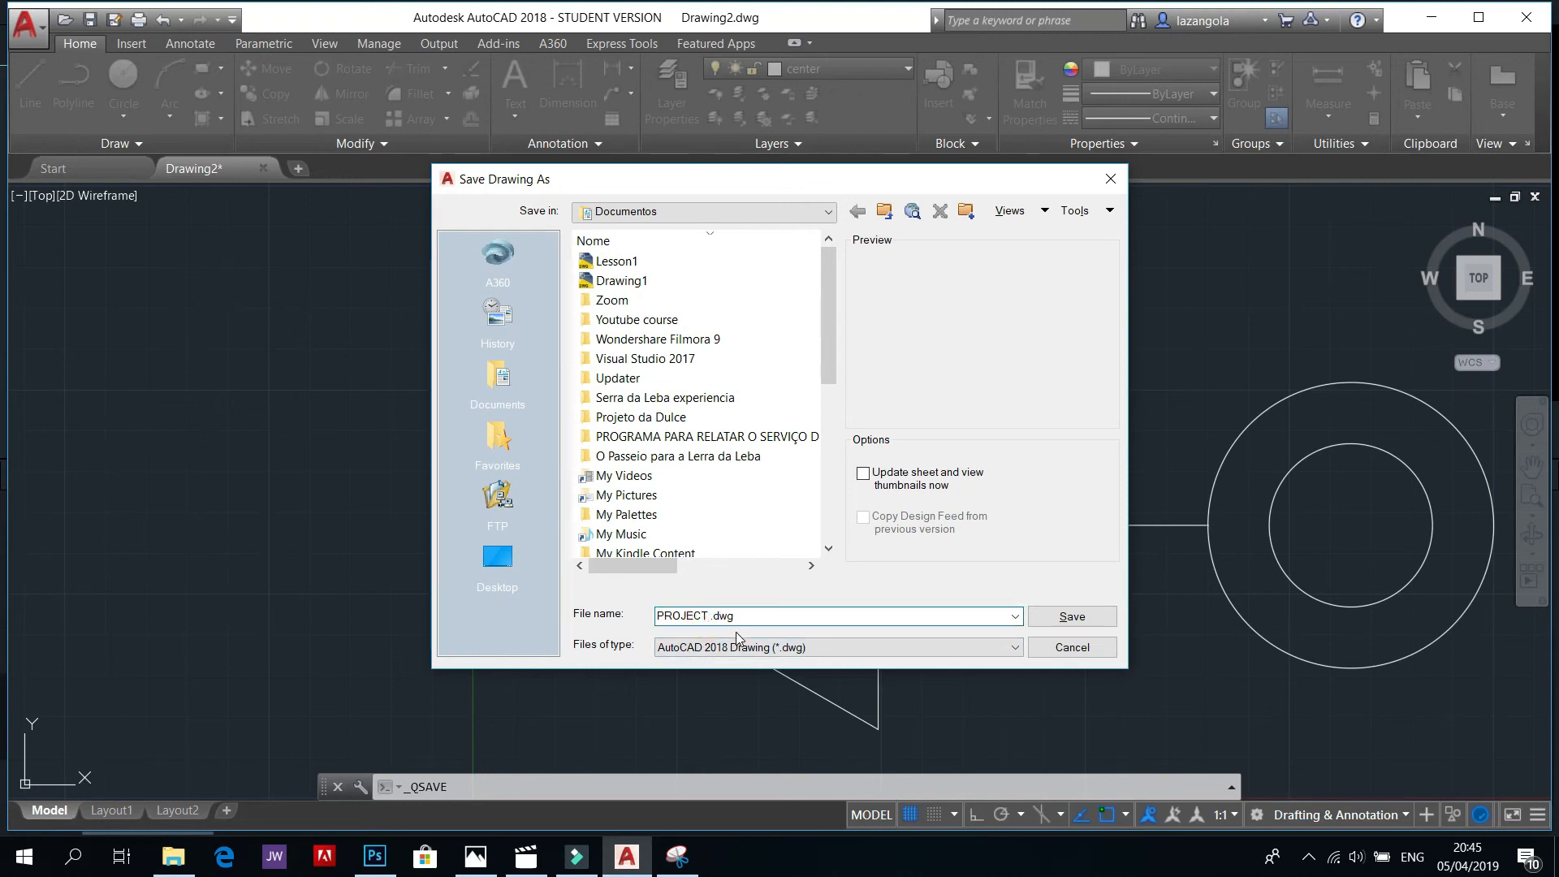
text(123)
click(1081, 617)
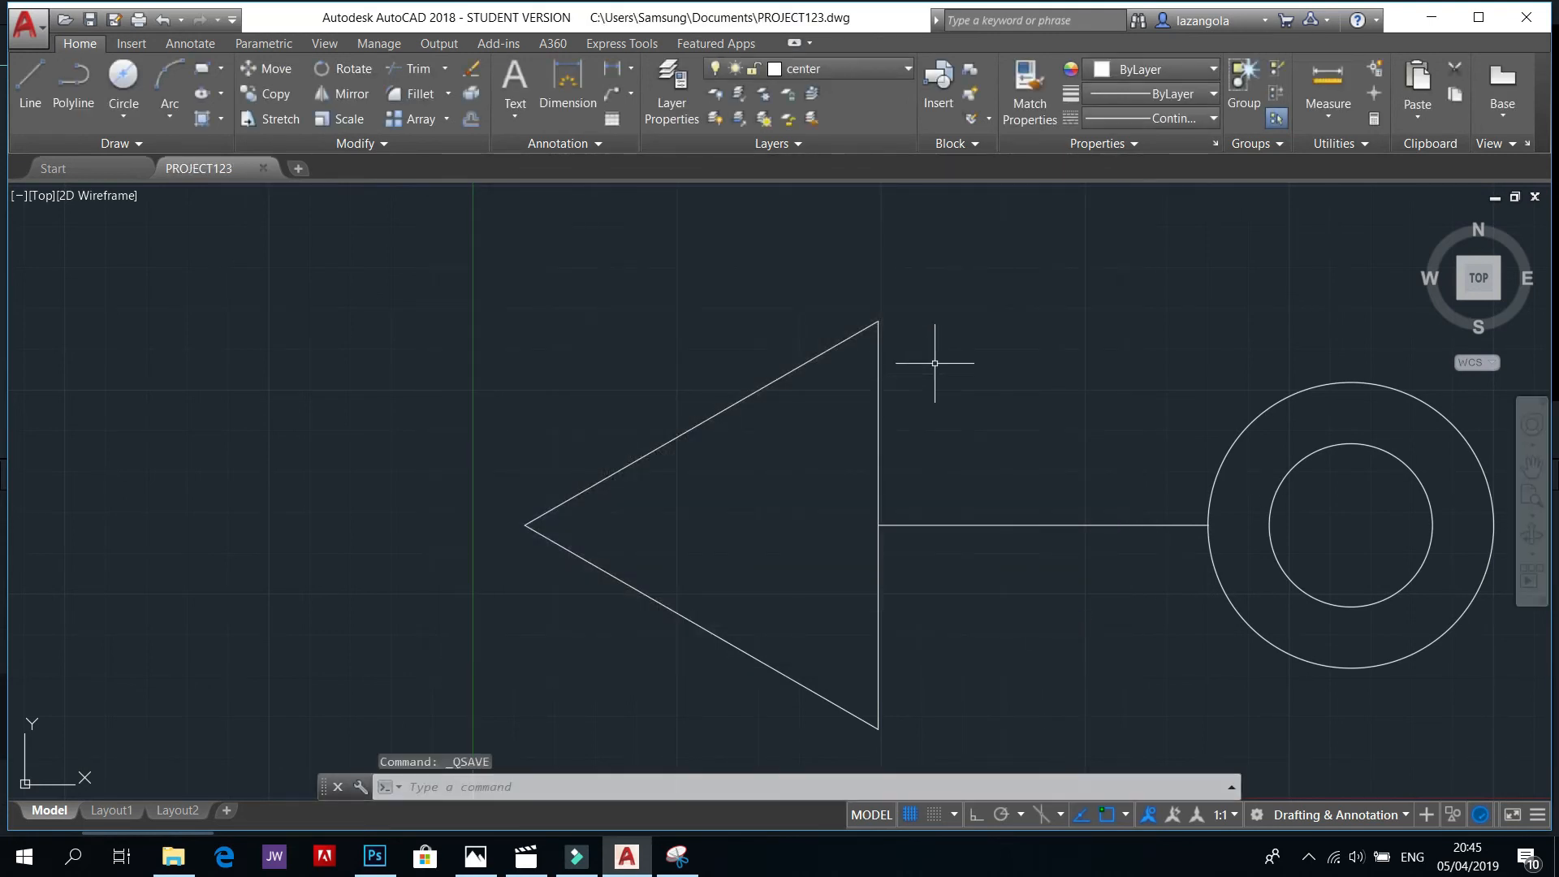
Step: Close the current drawing and reopen PROJECT123 from the Documentos folder
click(264, 168)
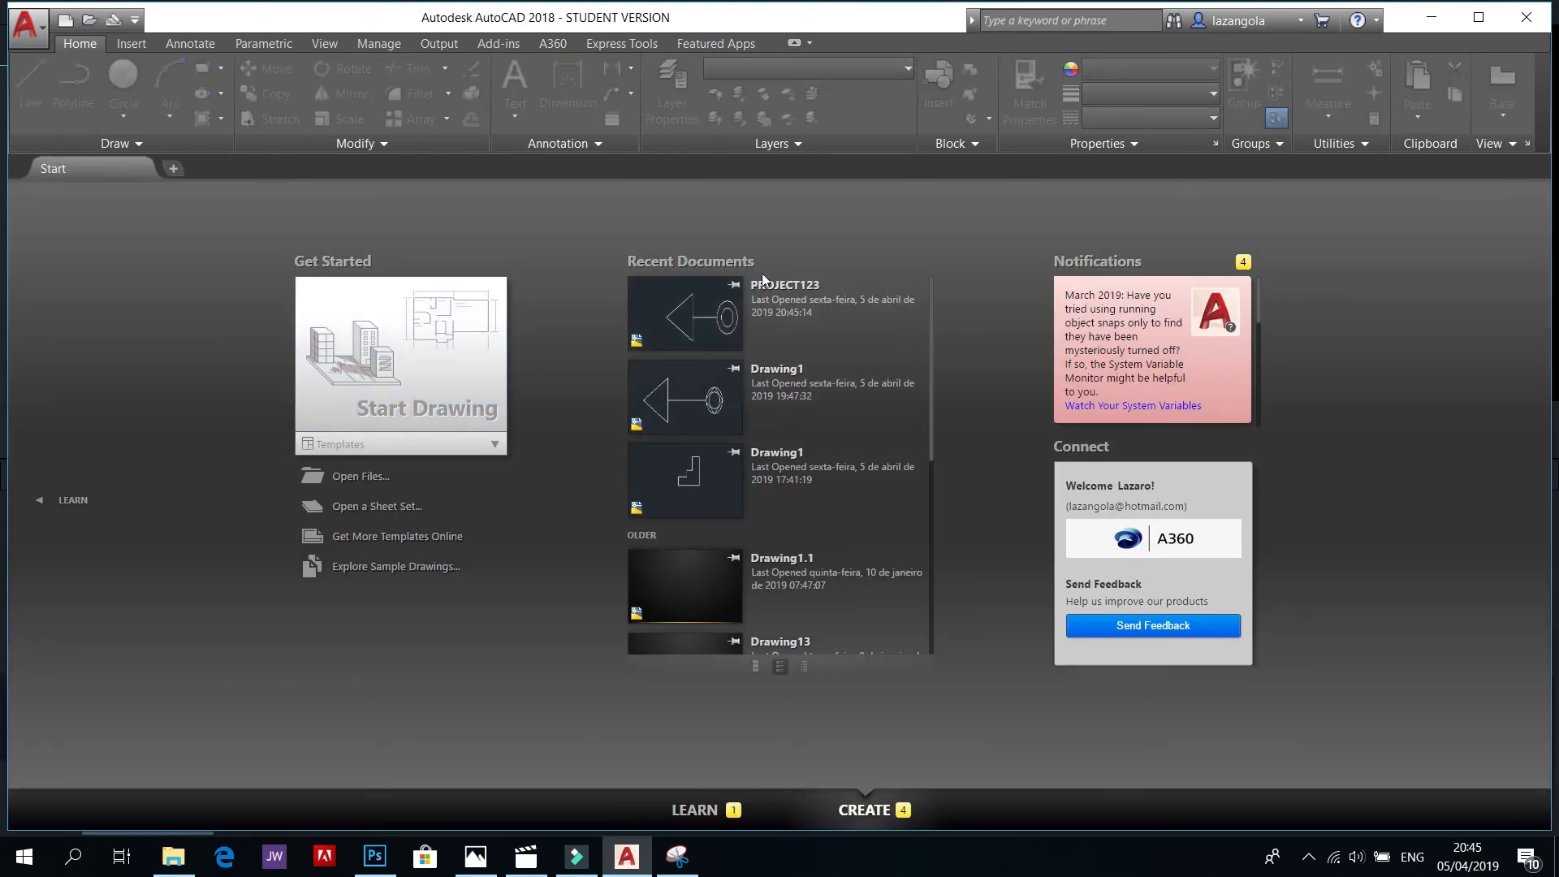
click(89, 33)
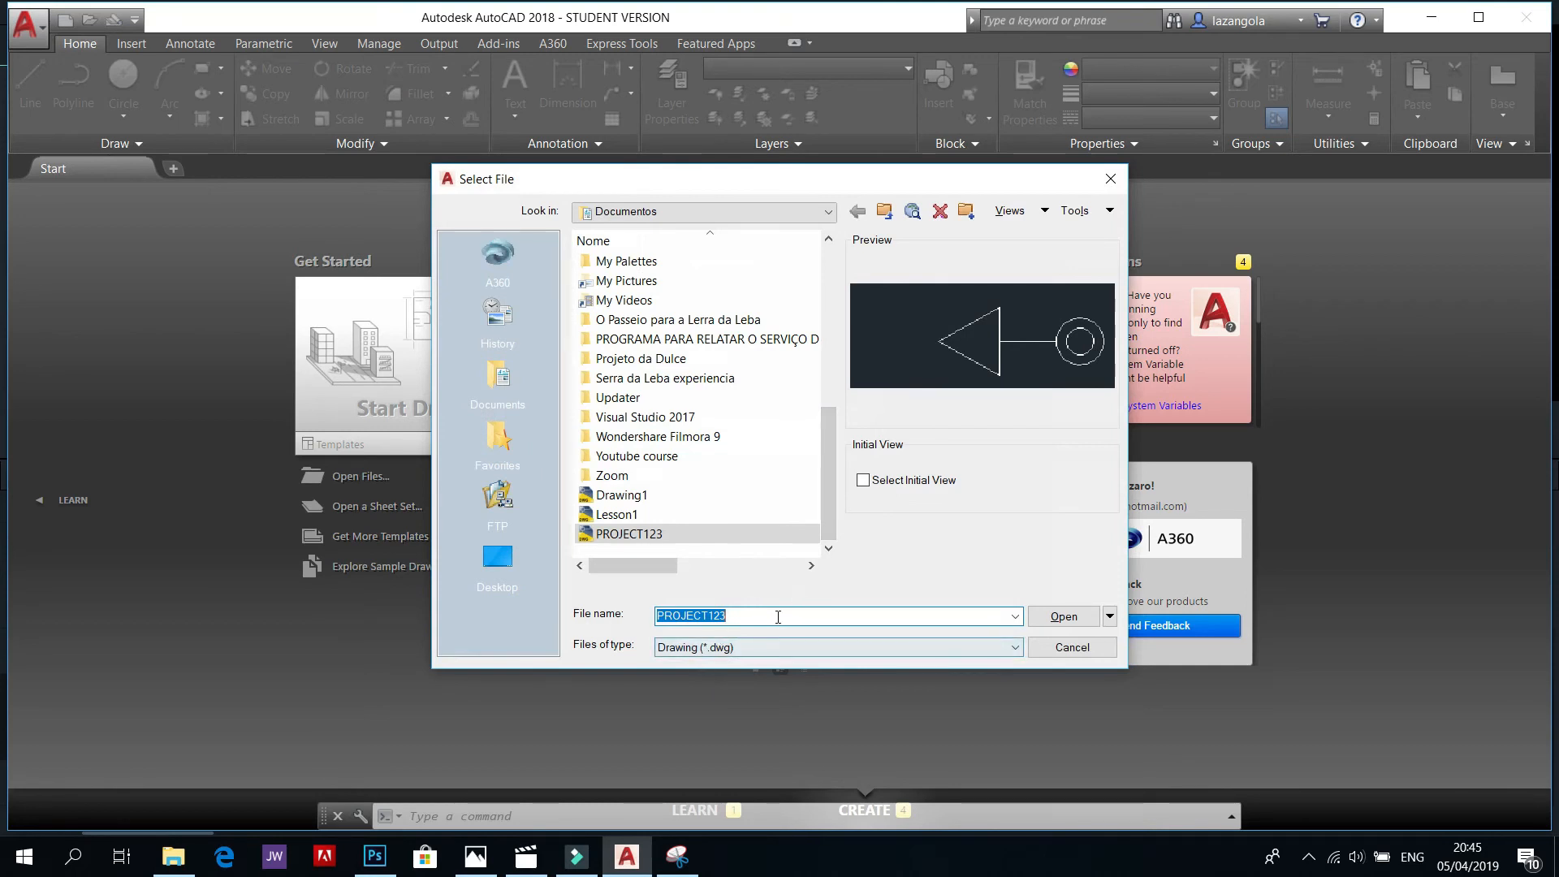
click(1054, 620)
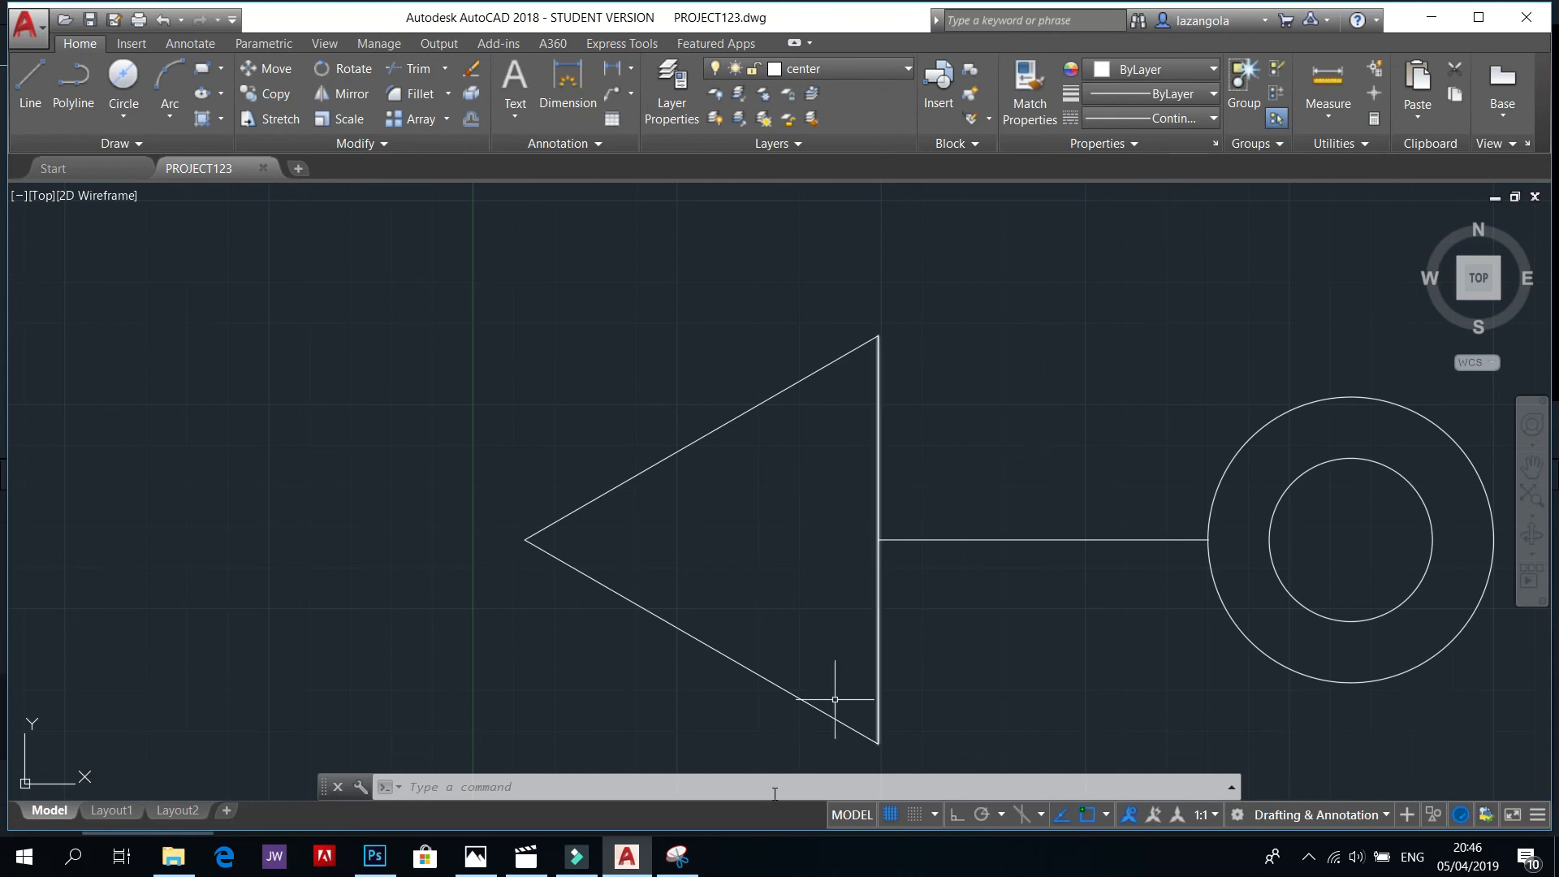
click(582, 863)
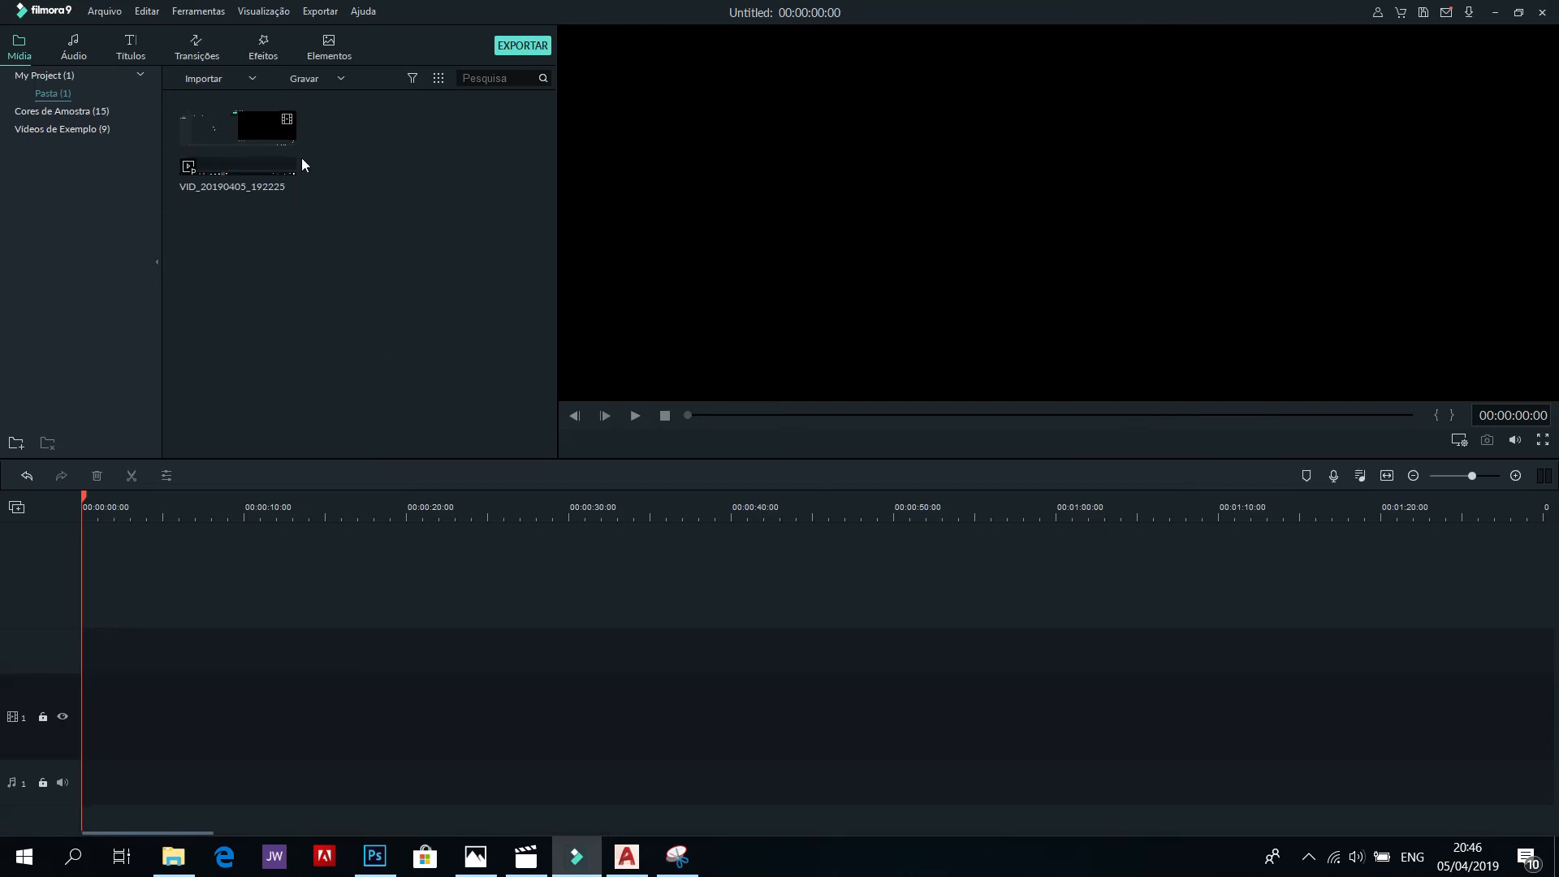
click(305, 81)
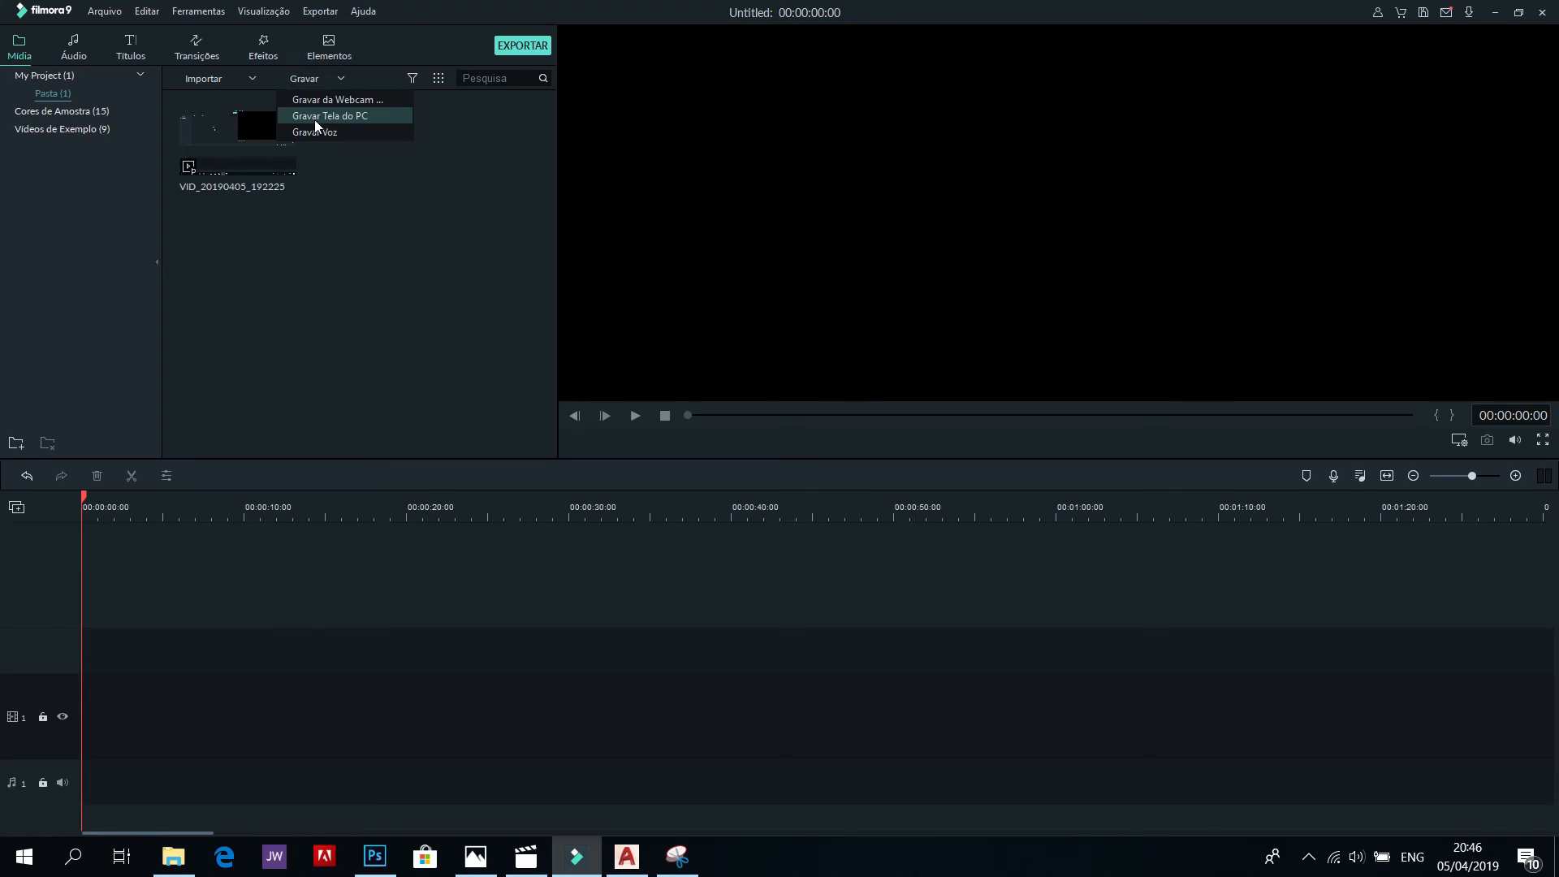
click(315, 121)
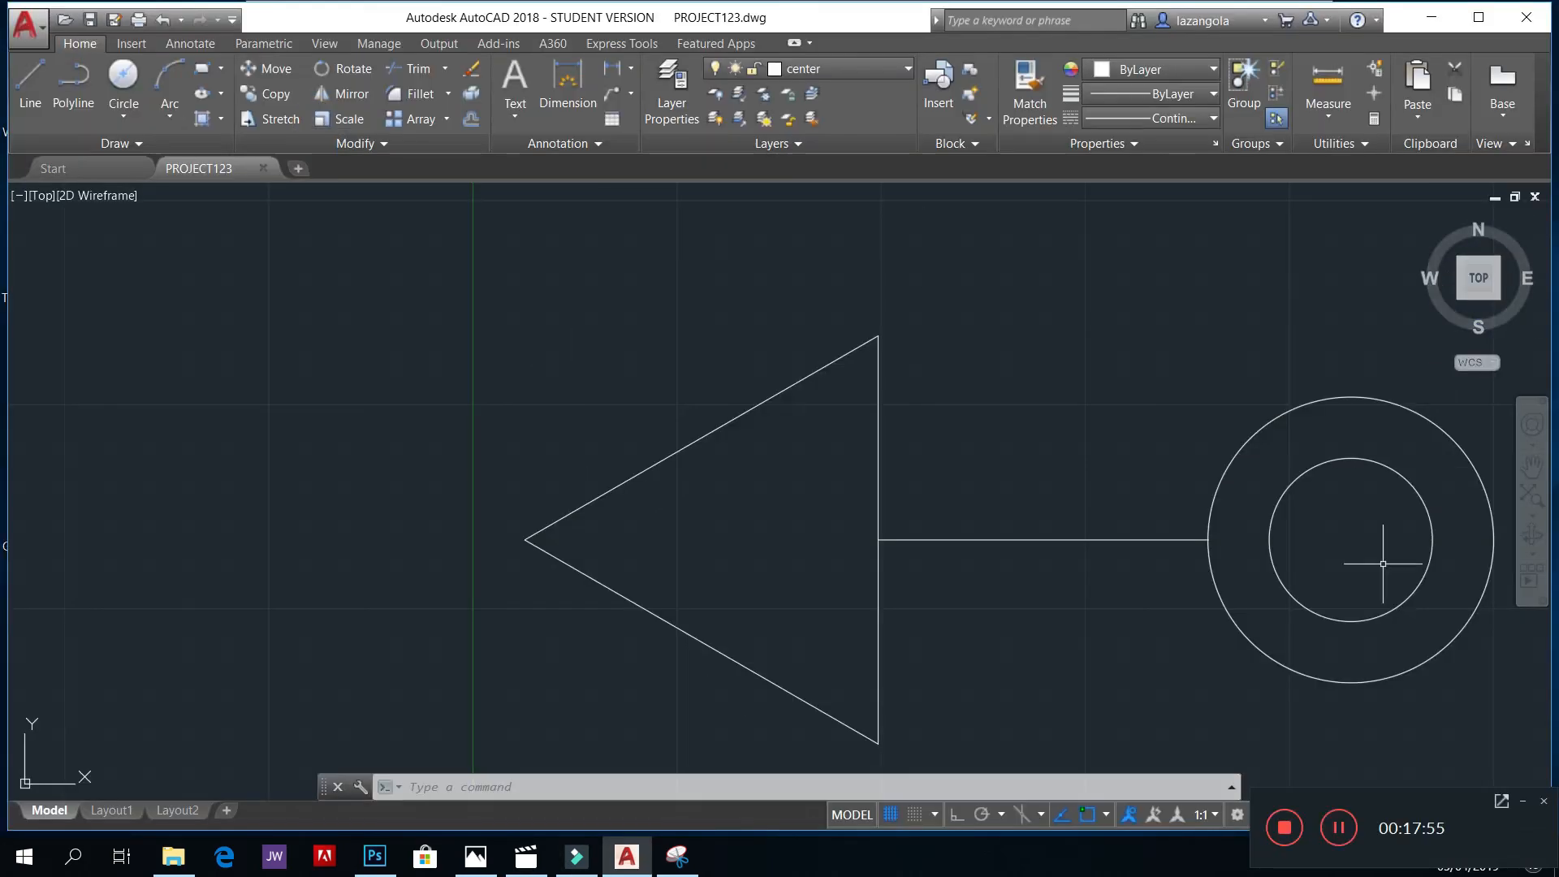
click(1284, 828)
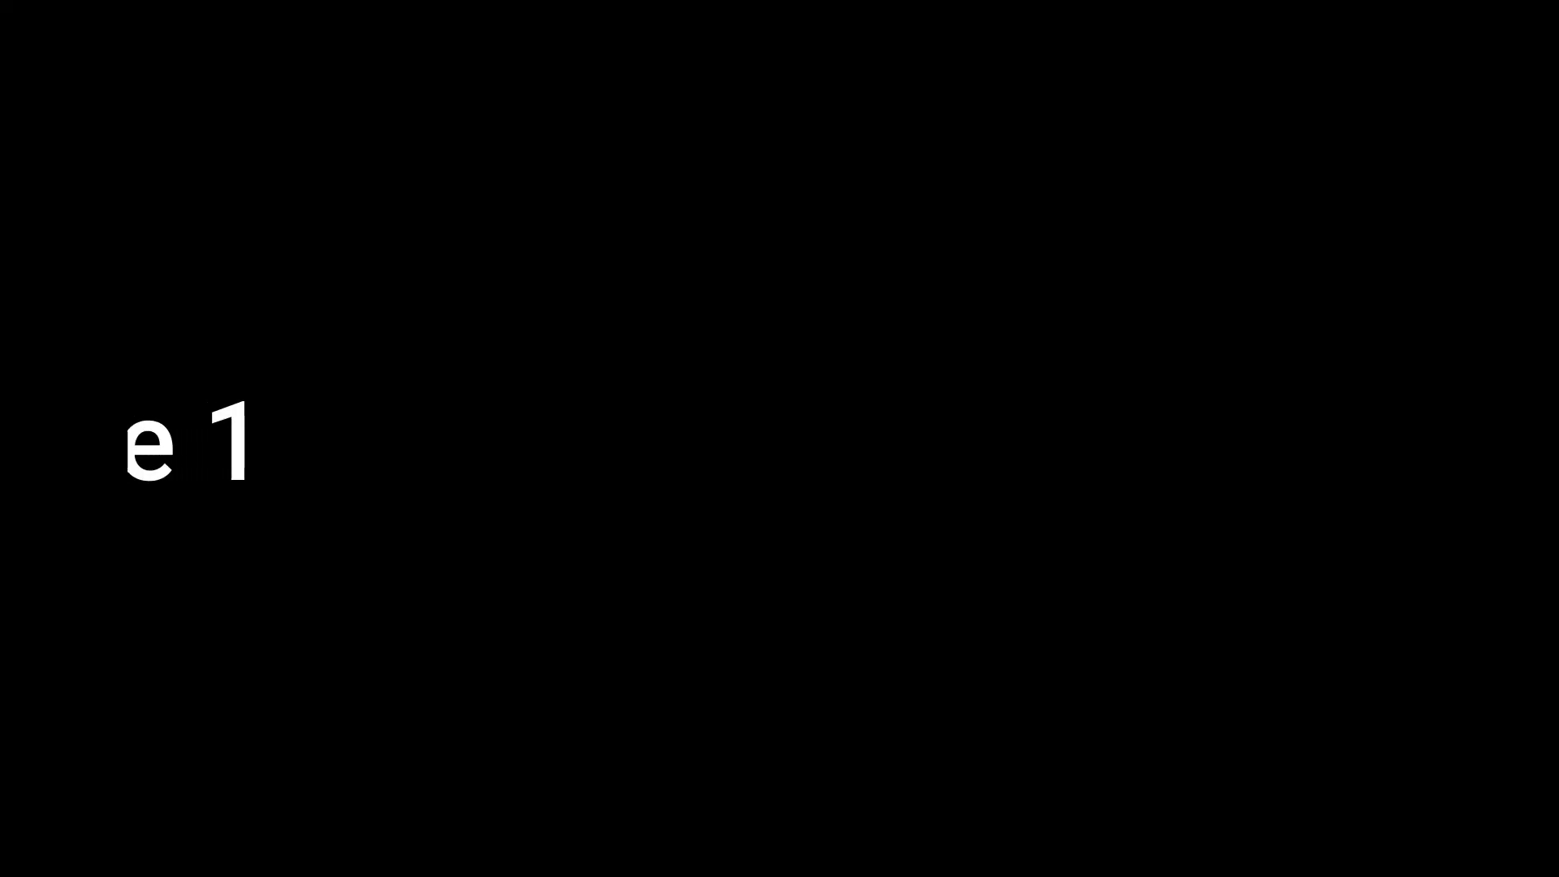